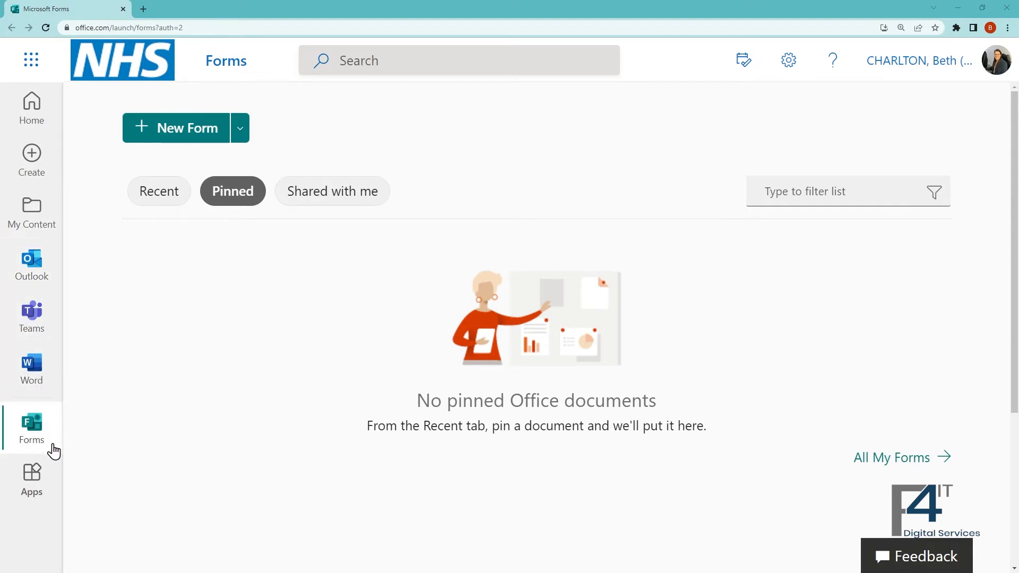
Search all available Office apps for "forms" and open Forms
click(31, 69)
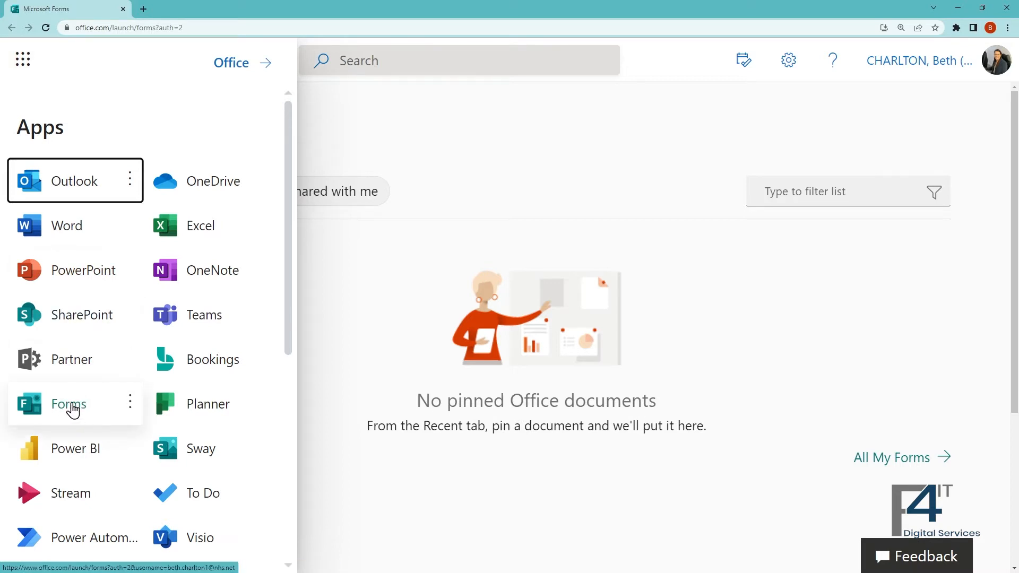
scroll(71, 412, down, 1)
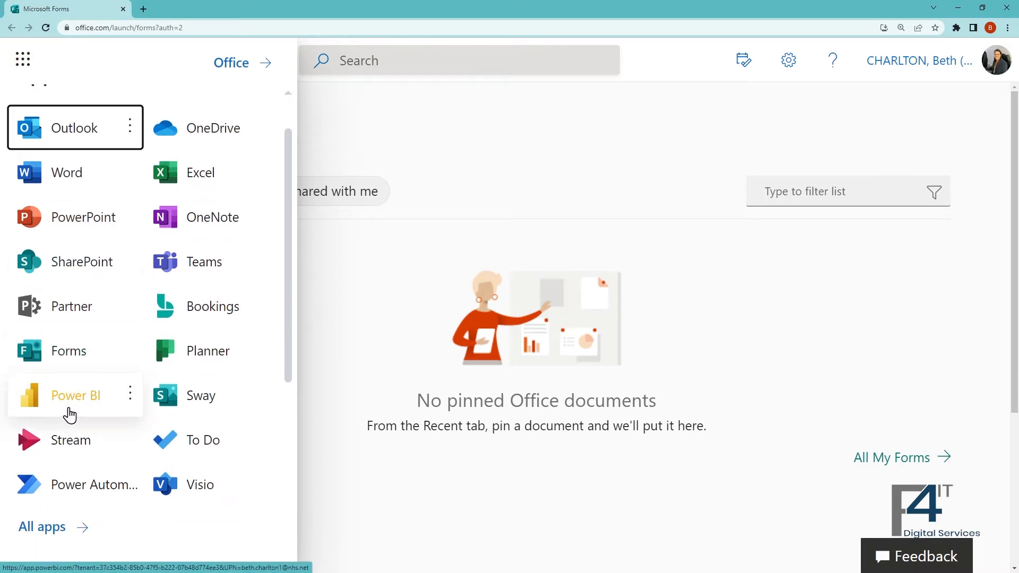
click(51, 530)
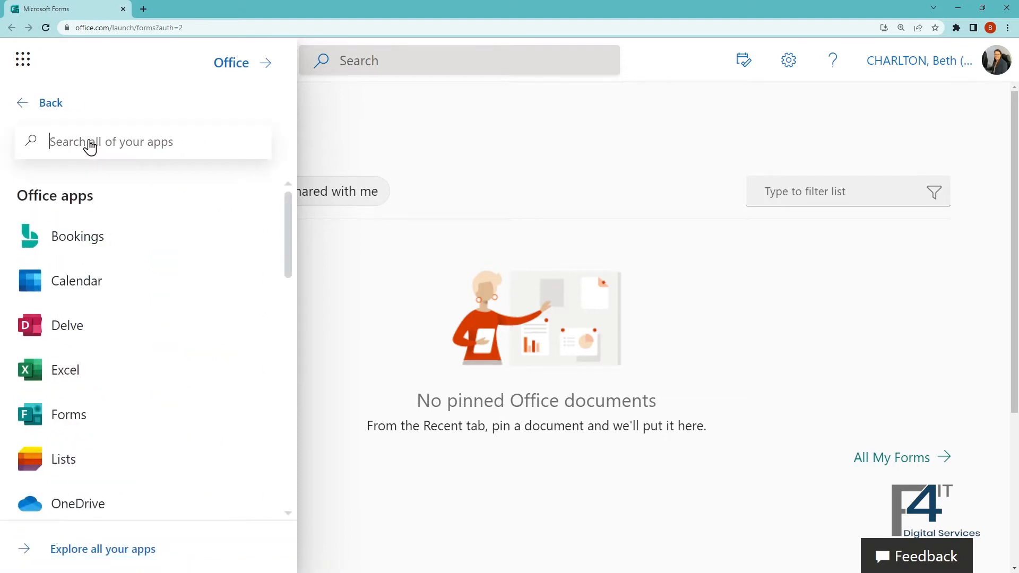
text(forms)
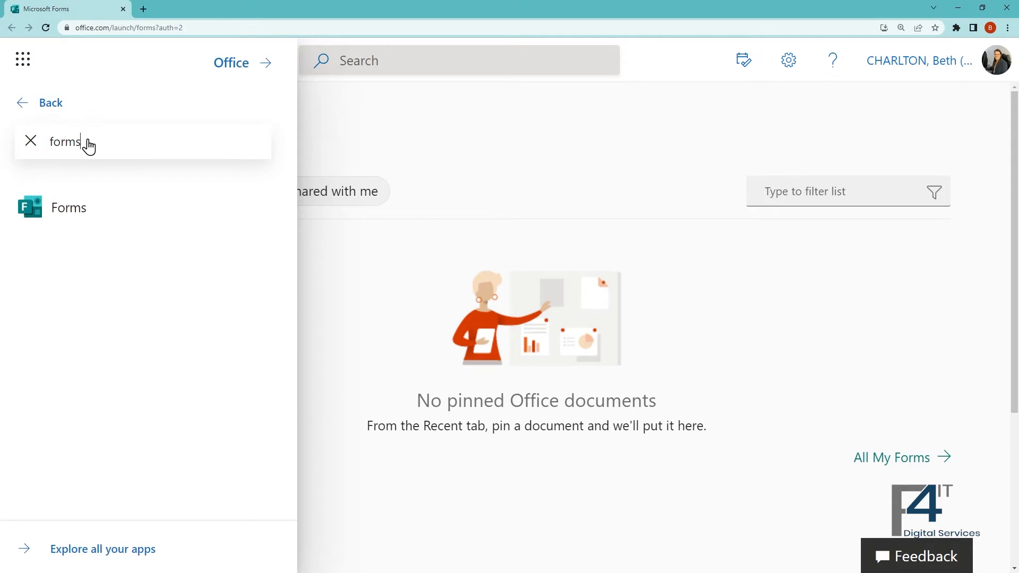
click(105, 207)
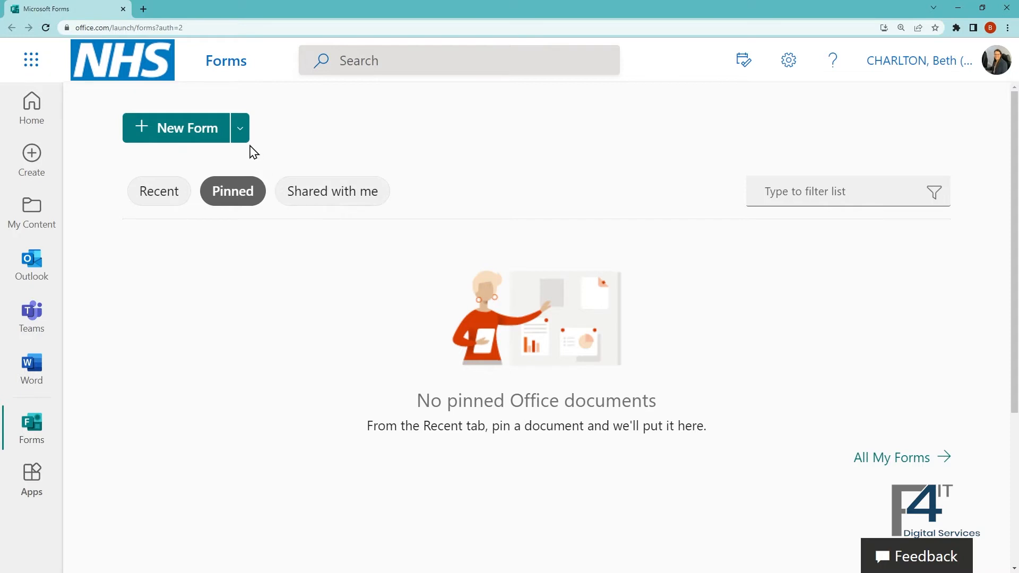
Create a new blank form, not a quiz, and title it "How to create a form"
click(241, 132)
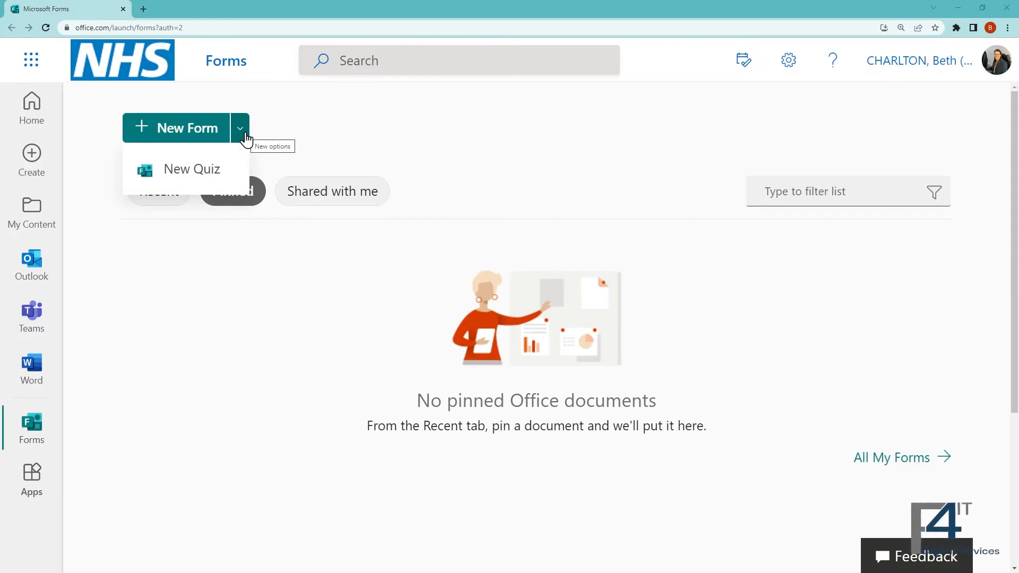
click(195, 132)
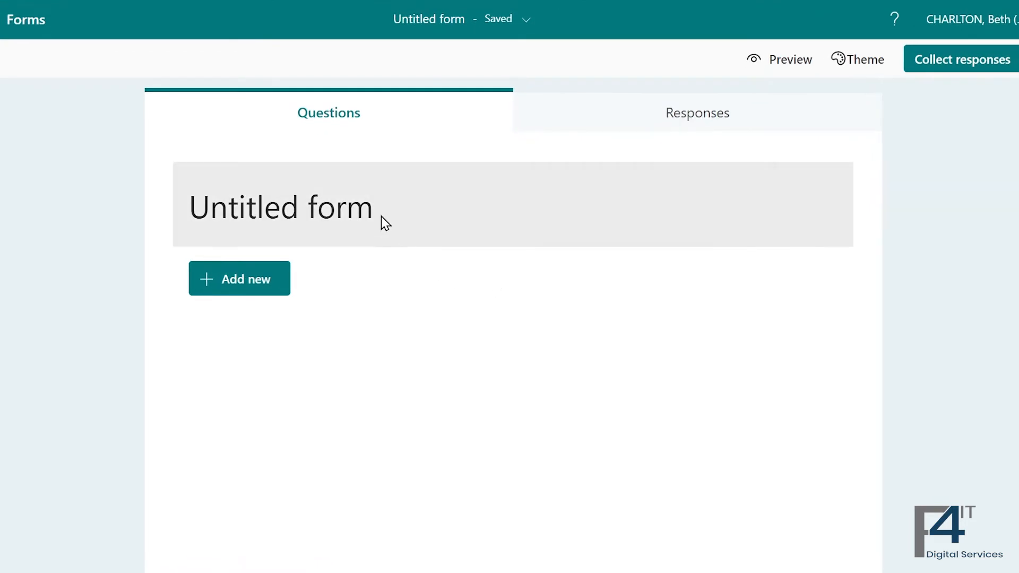
click(380, 216)
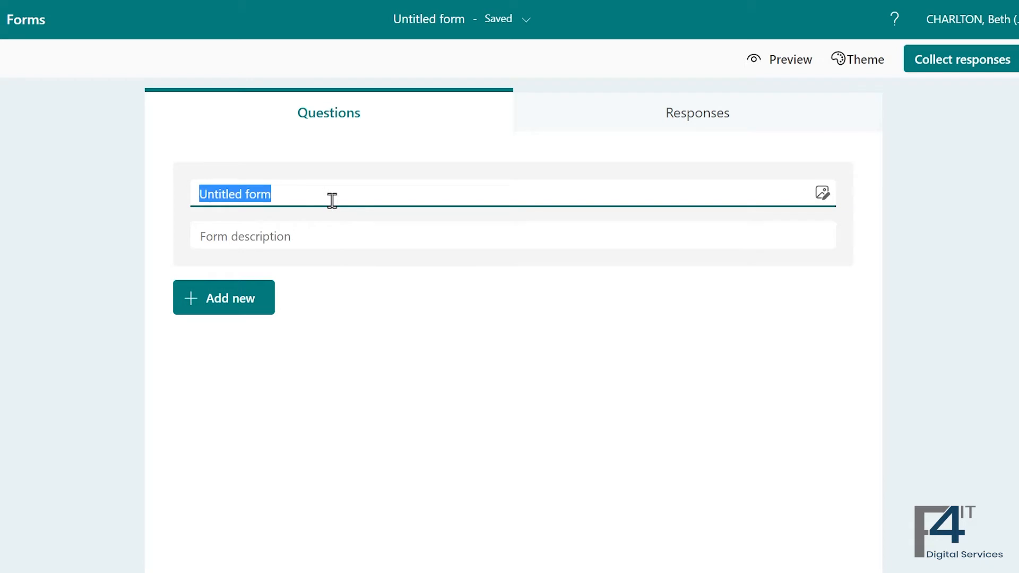
key(BackSpace)
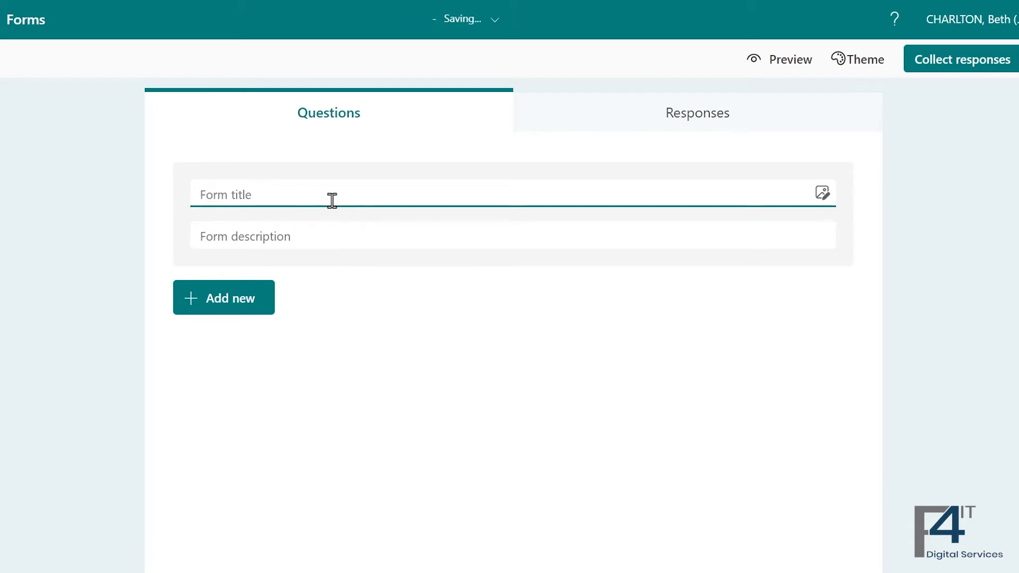
text(How )
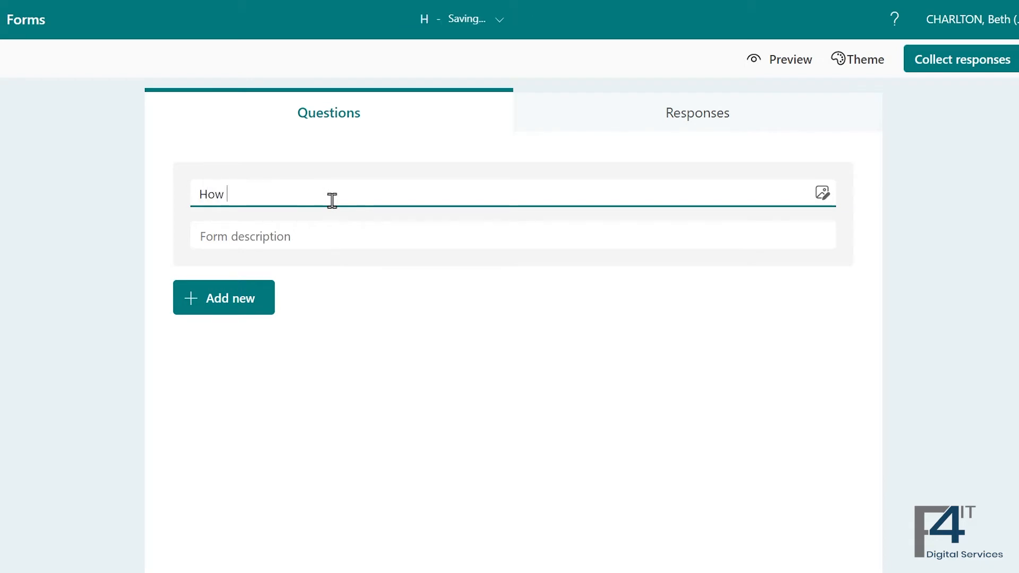
text(to crea)
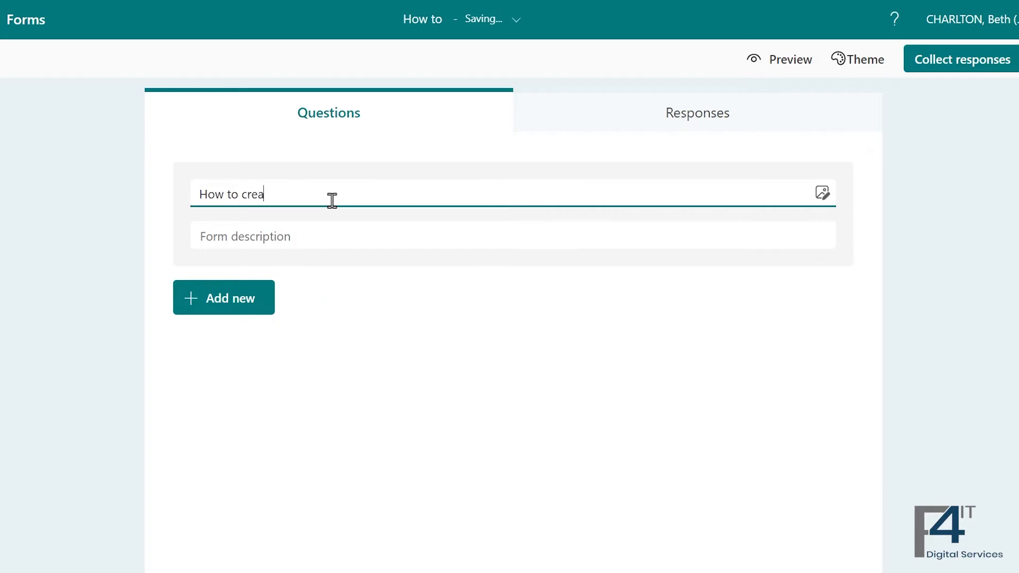
text(te a form)
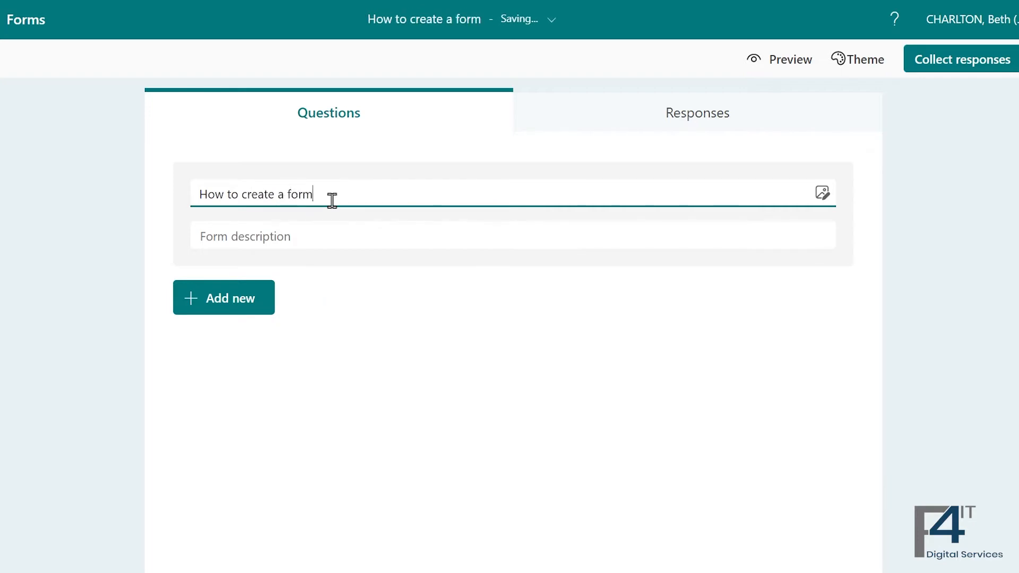
Set the form description to "Take a look at what each option allows you to do."
click(338, 235)
text(Take a )
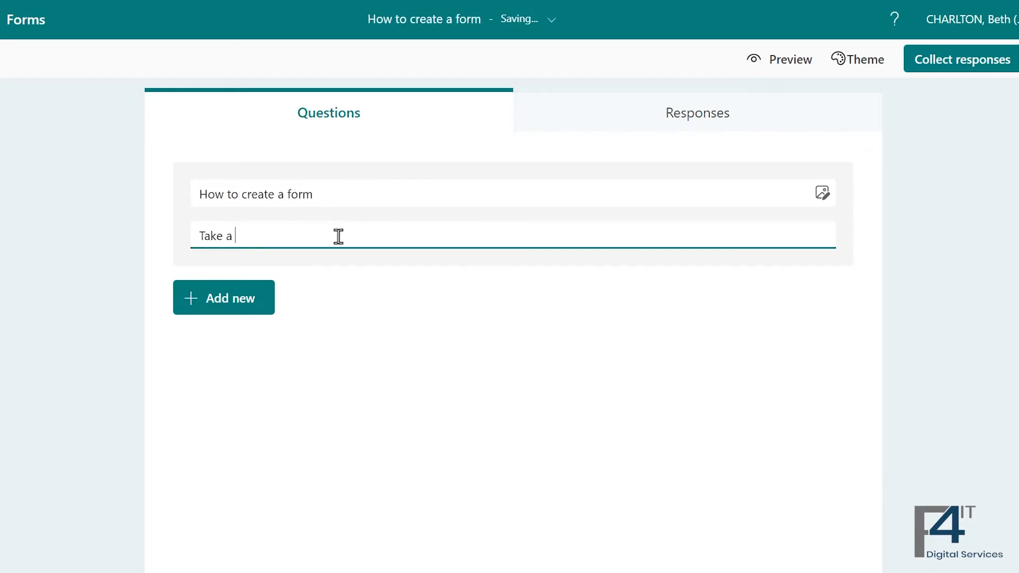
text(look at what each option allows you to d)
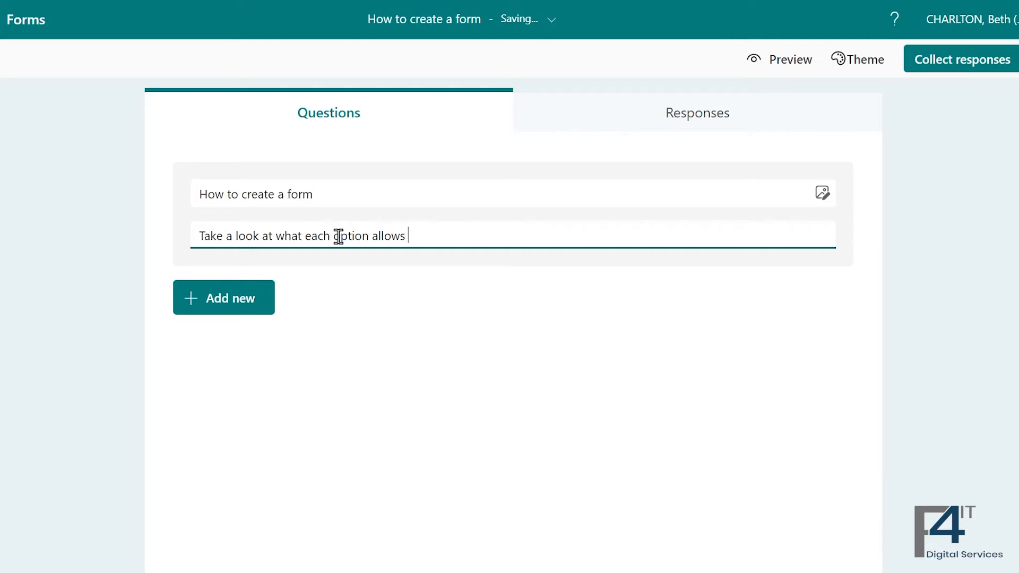
text(o.)
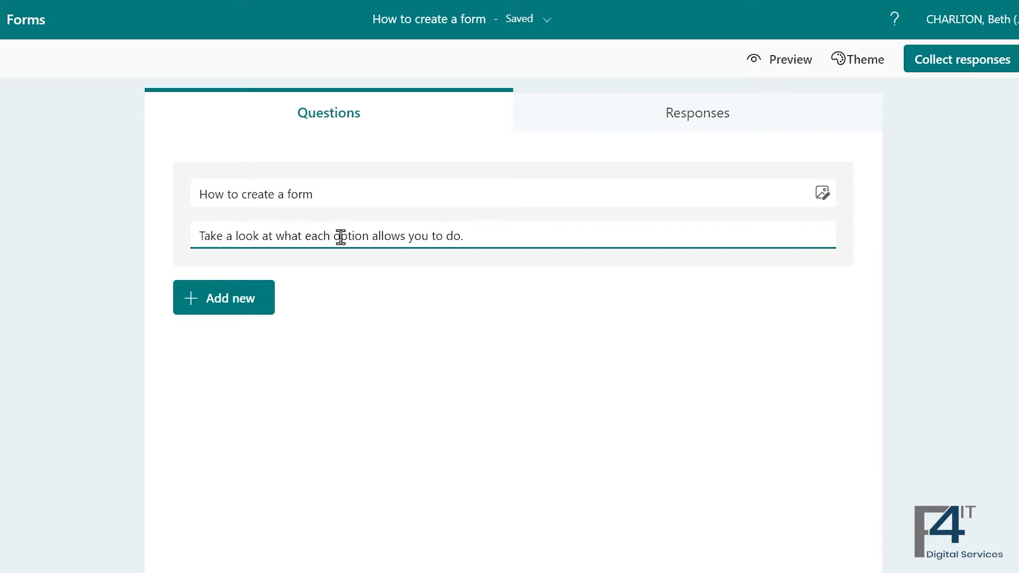
Insert the Microsoft logo with the wordmark into the form header from a Bing image search for "microsoft"
click(822, 194)
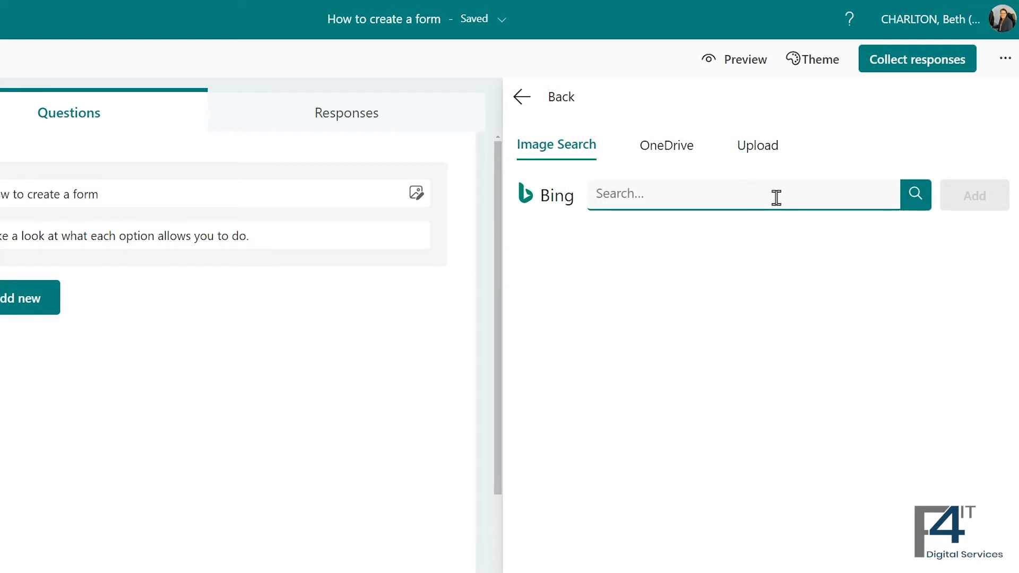
text(microsoft)
key(Return)
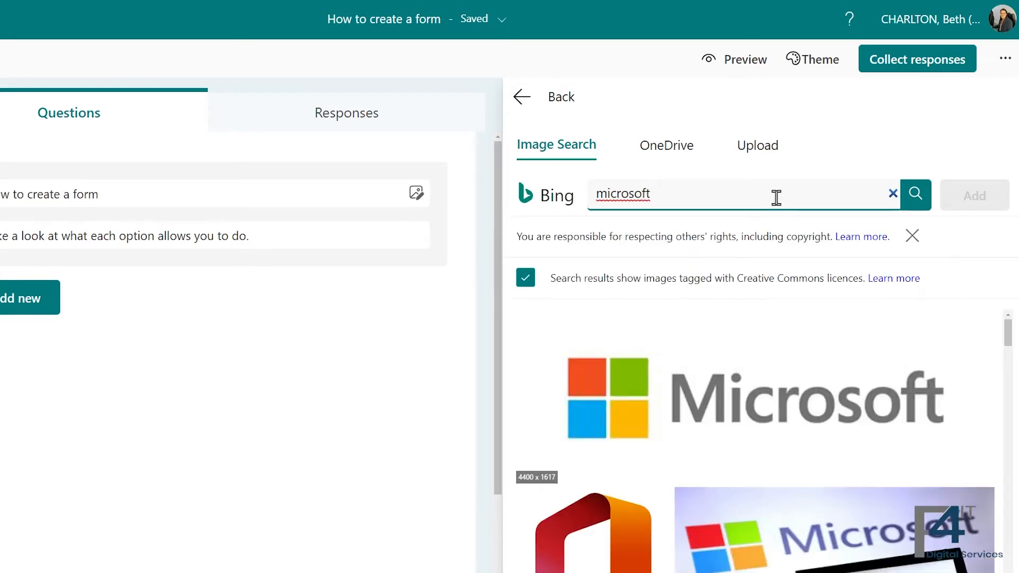
click(780, 377)
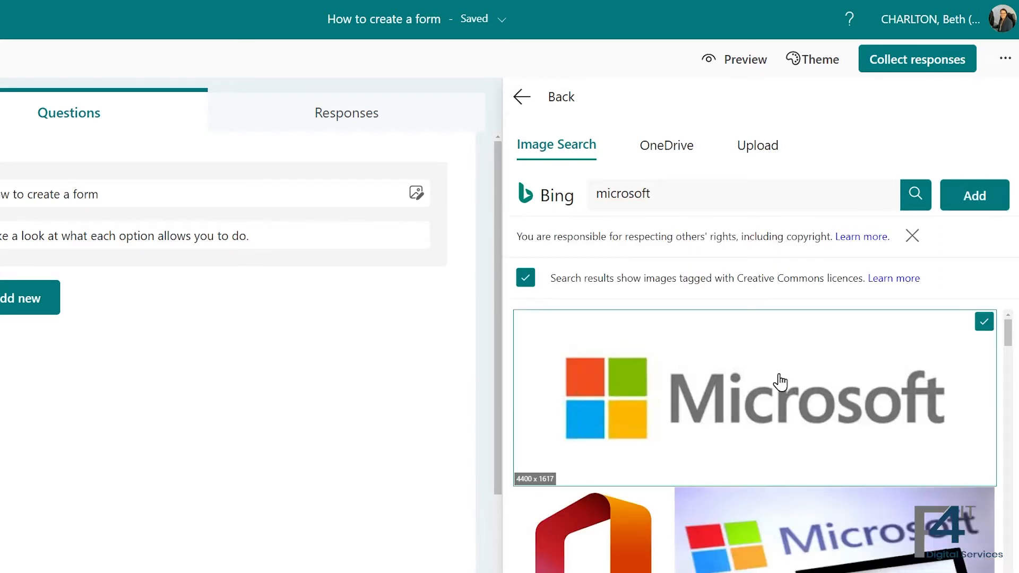
click(982, 205)
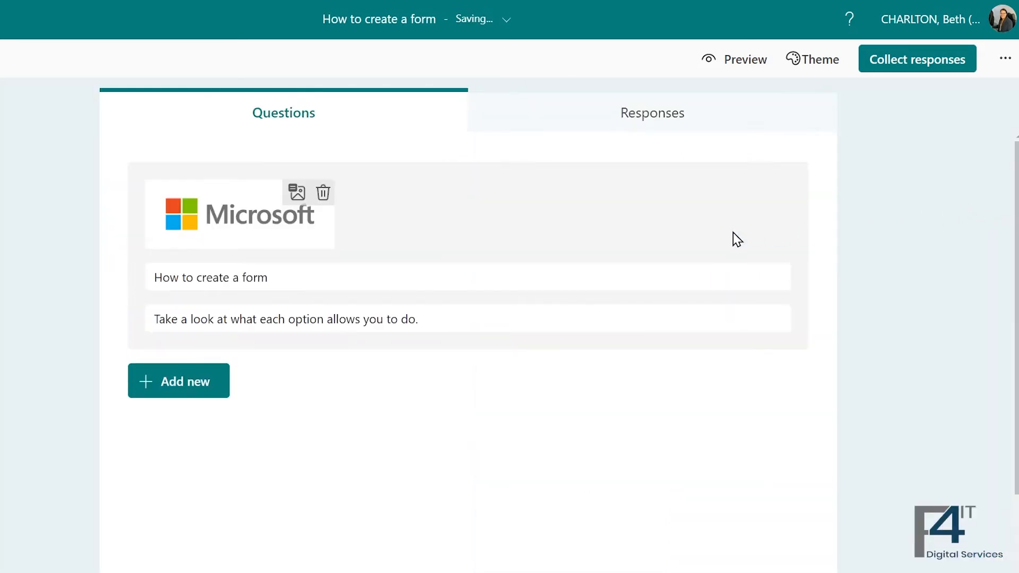
click(824, 214)
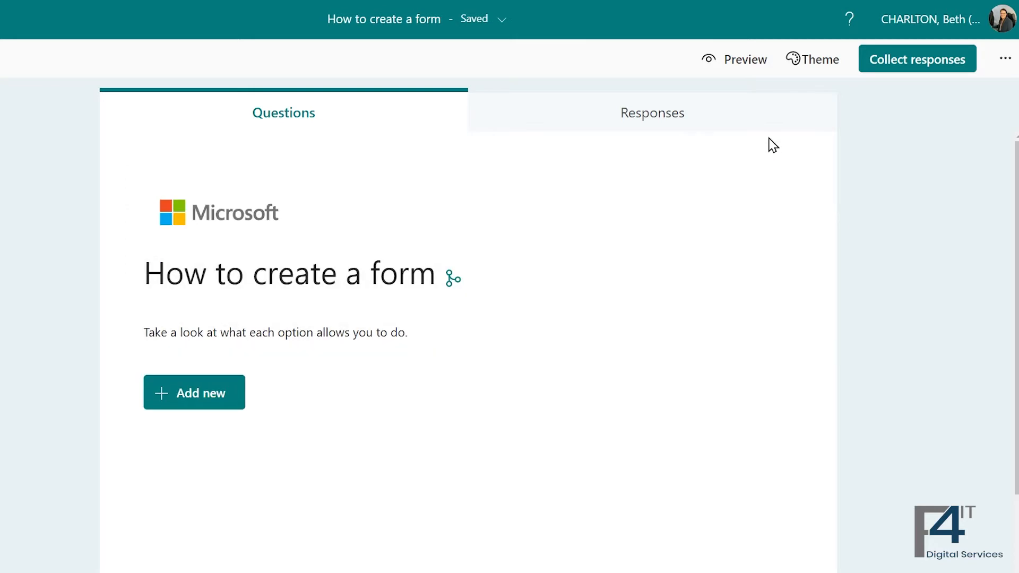
Preview the form in the computer and mobile layouts, and return to editing
click(747, 63)
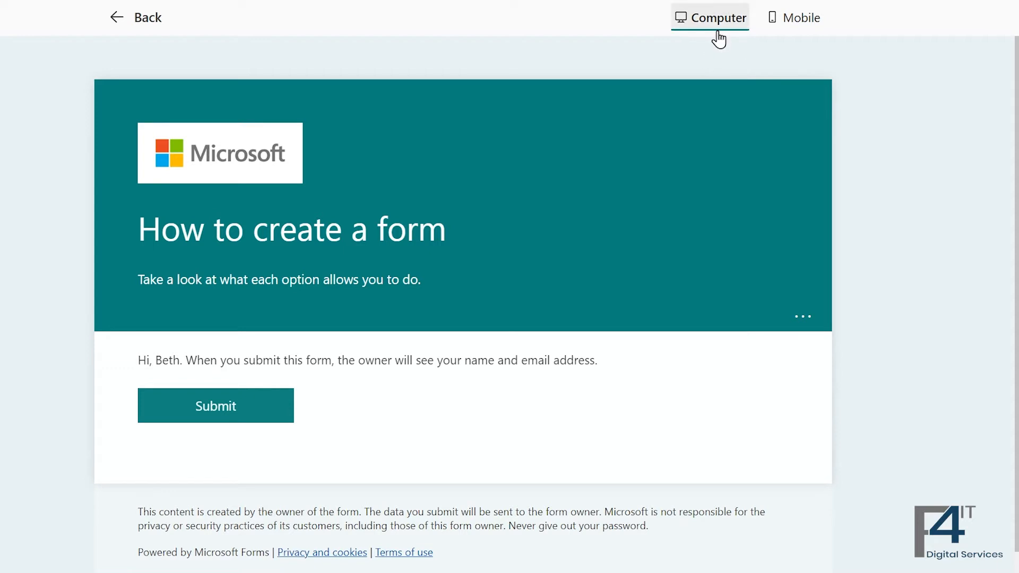
click(796, 24)
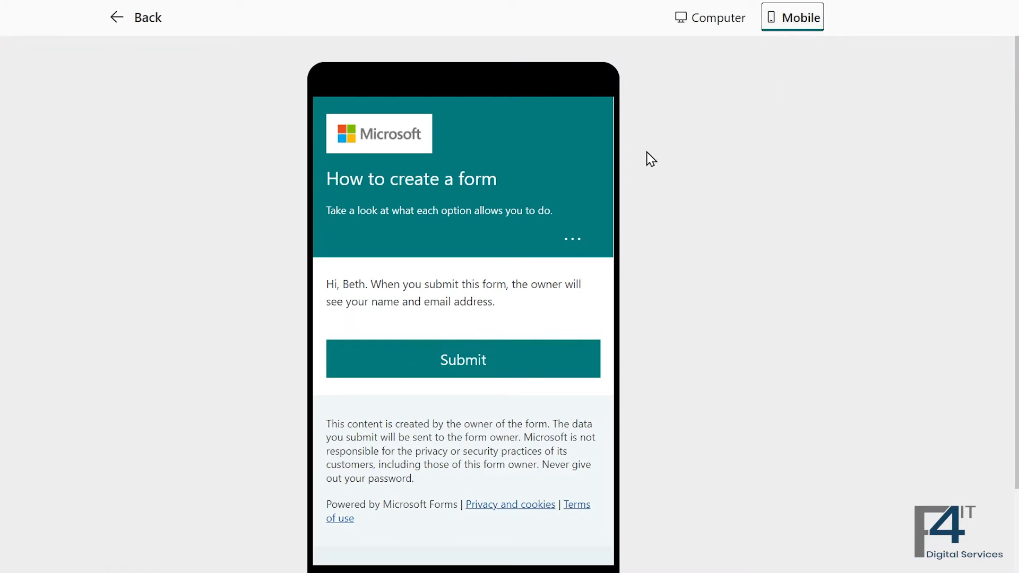
scroll(553, 313, down, 1)
scroll(552, 316, up, 1)
click(715, 22)
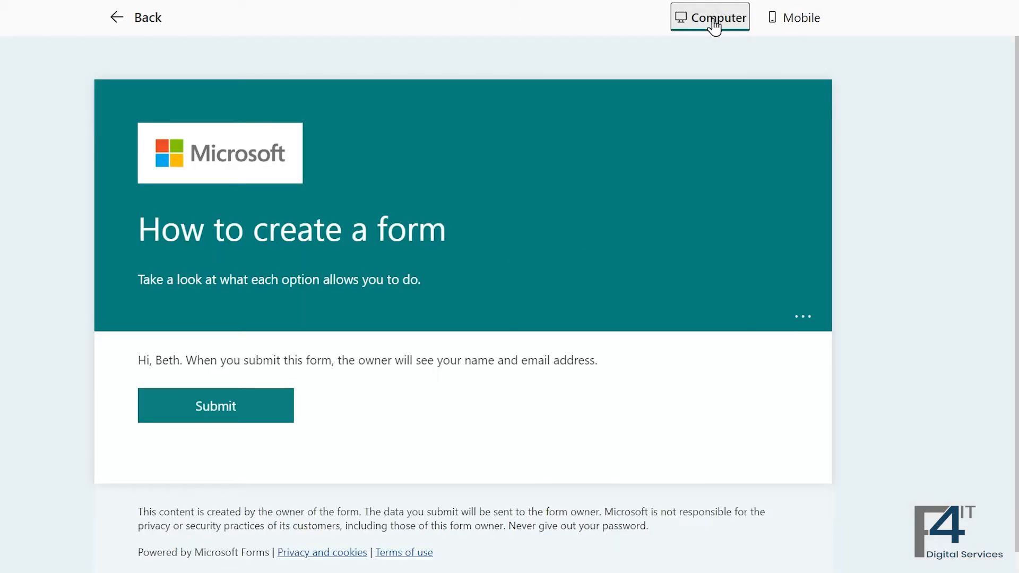
click(131, 23)
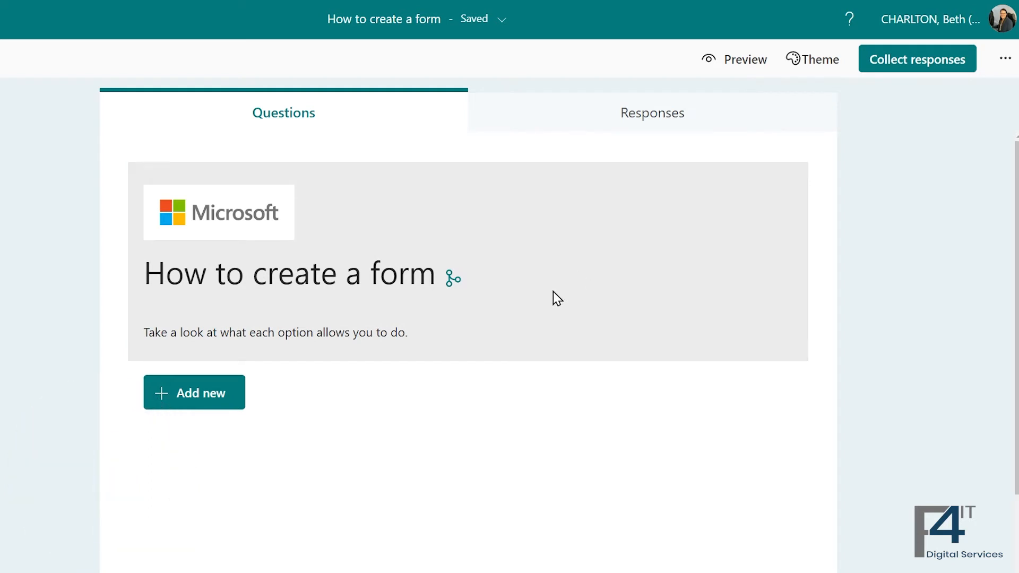
Add a Choice question reading "What days are you available to work?"
click(205, 406)
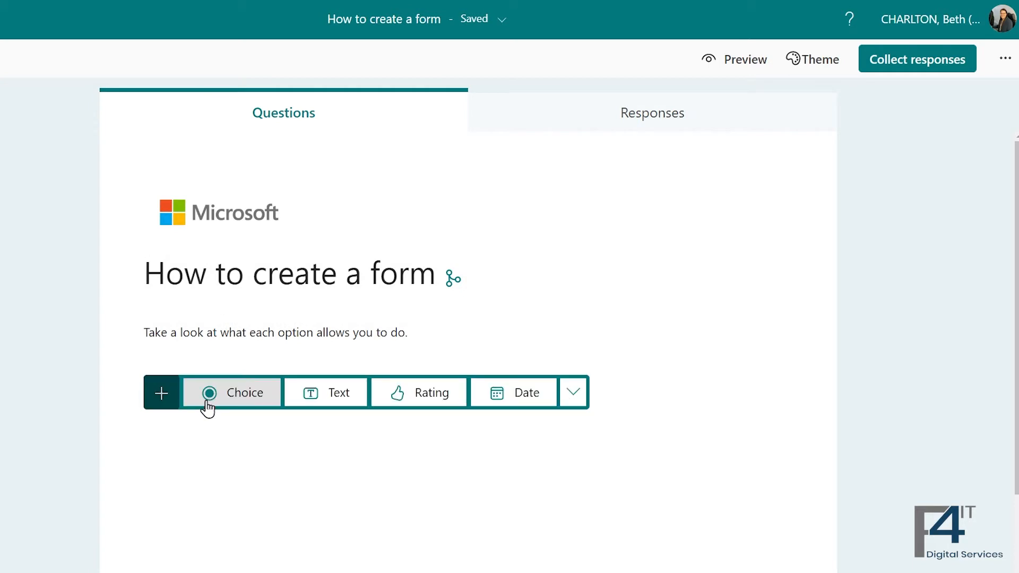
click(250, 403)
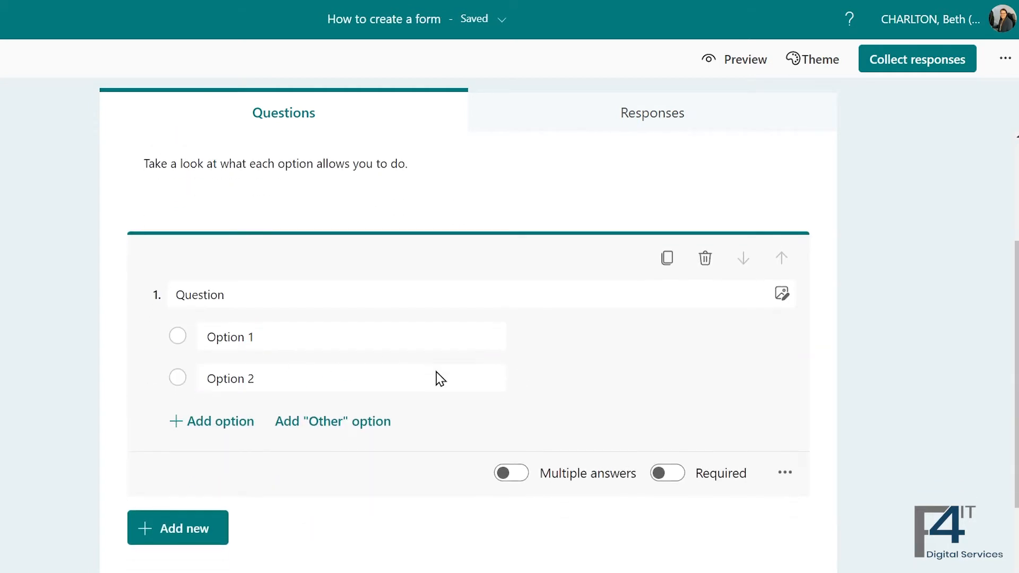
click(533, 244)
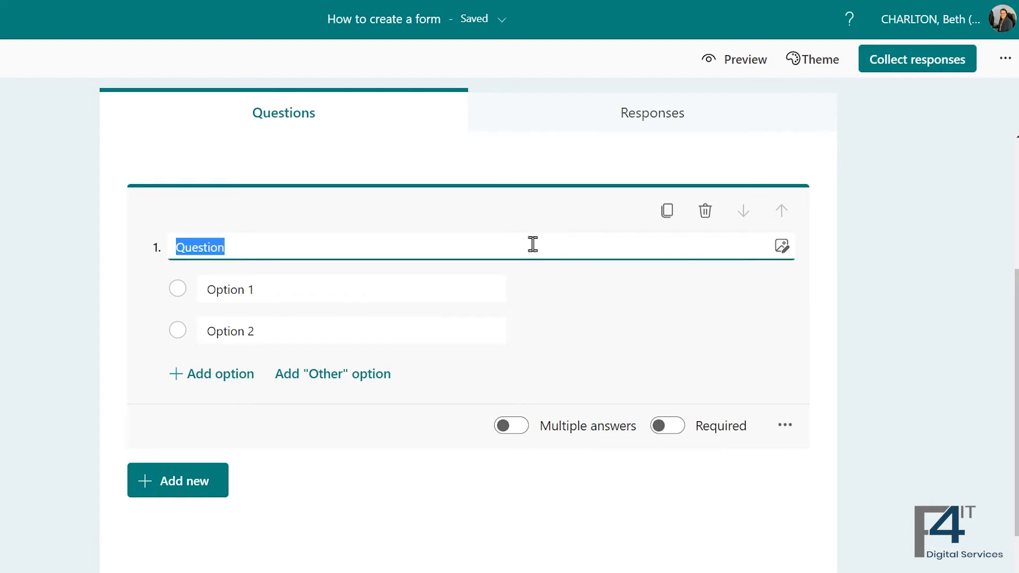
text(What days )
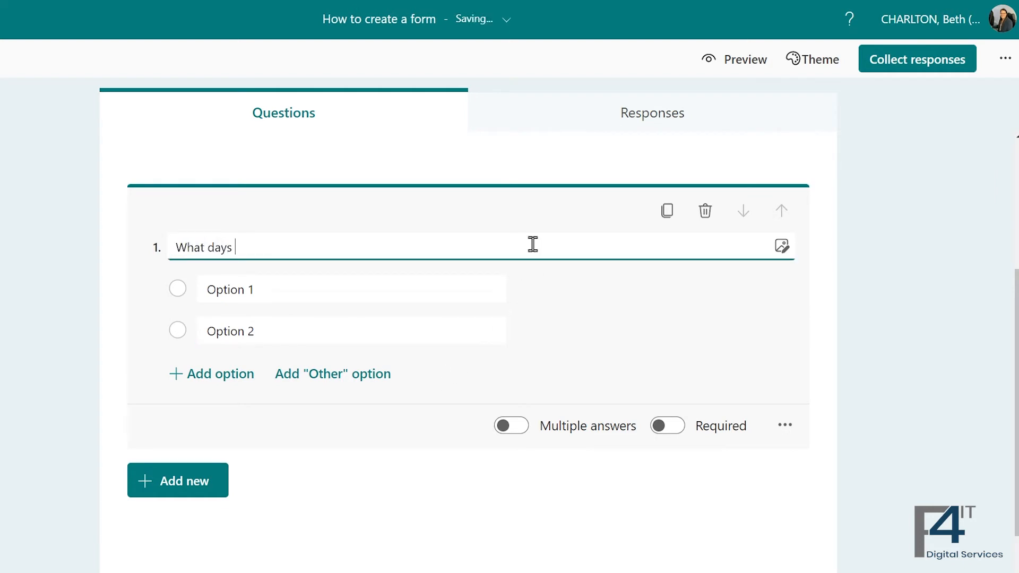
text(are you available to work?)
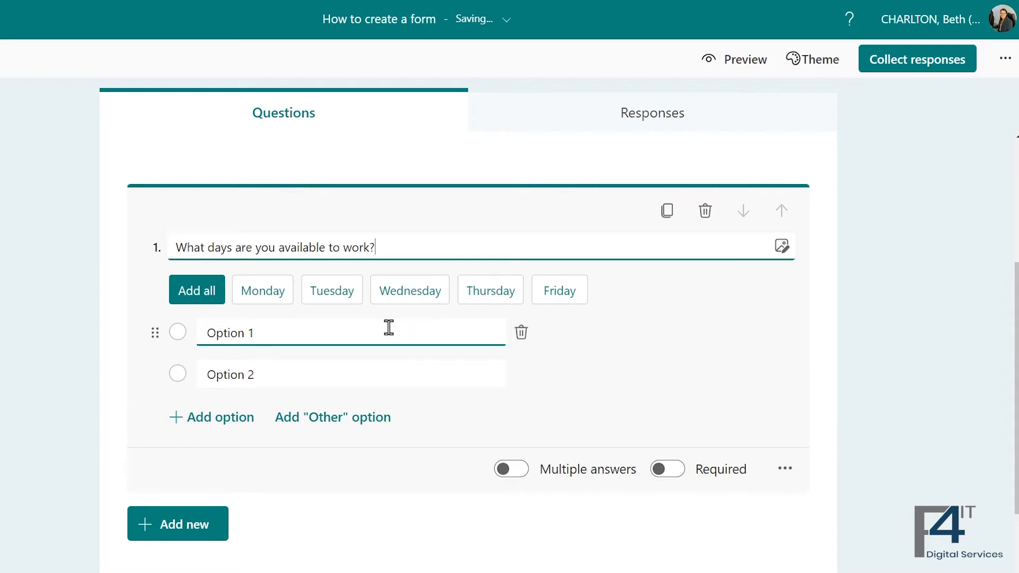
Fill the availability question's answer options with "Midweek AM", "Midweek PM" and an added third option, "Weekends"
click(267, 334)
text(Midw)
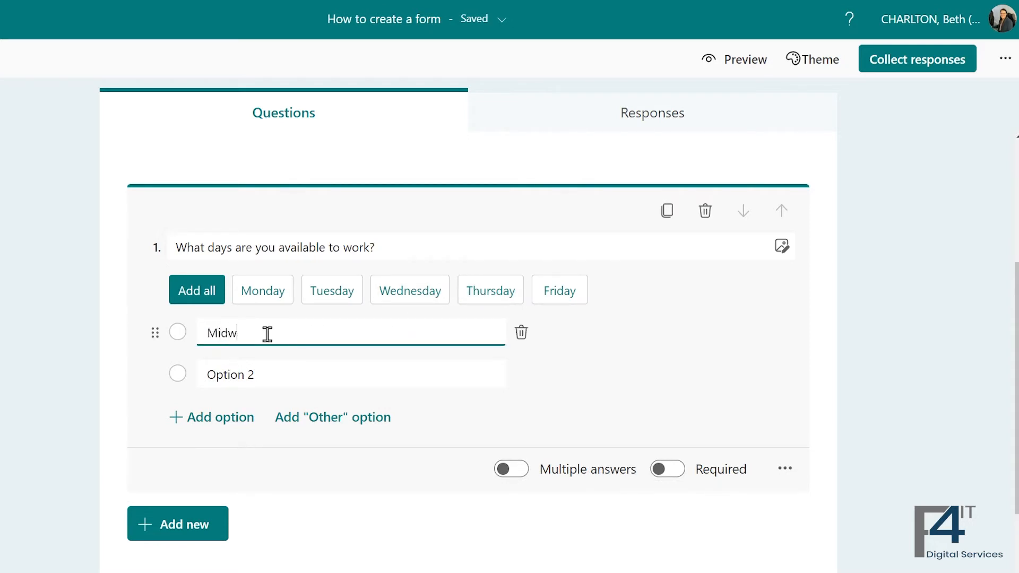
text(eek AM)
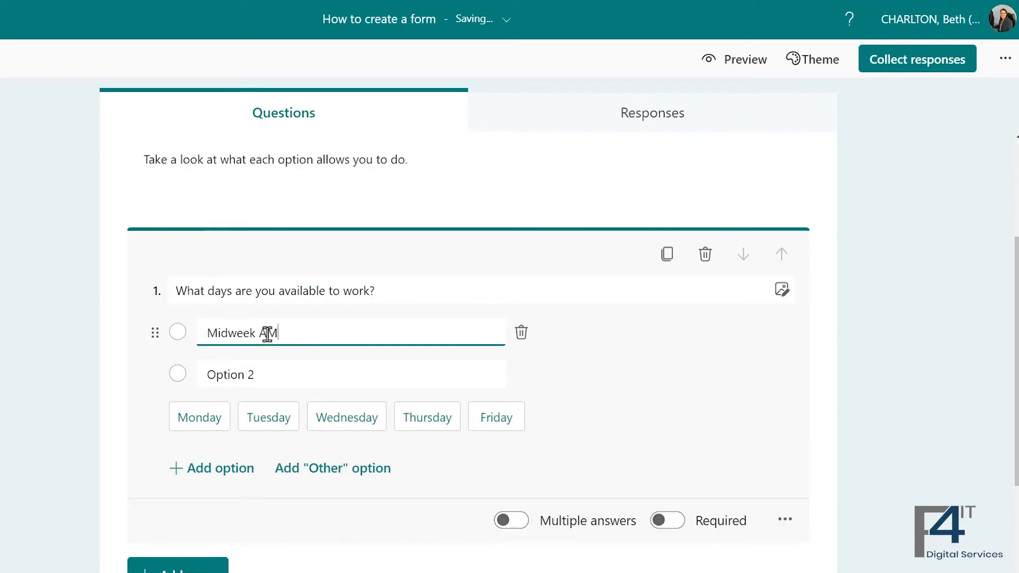
click(275, 371)
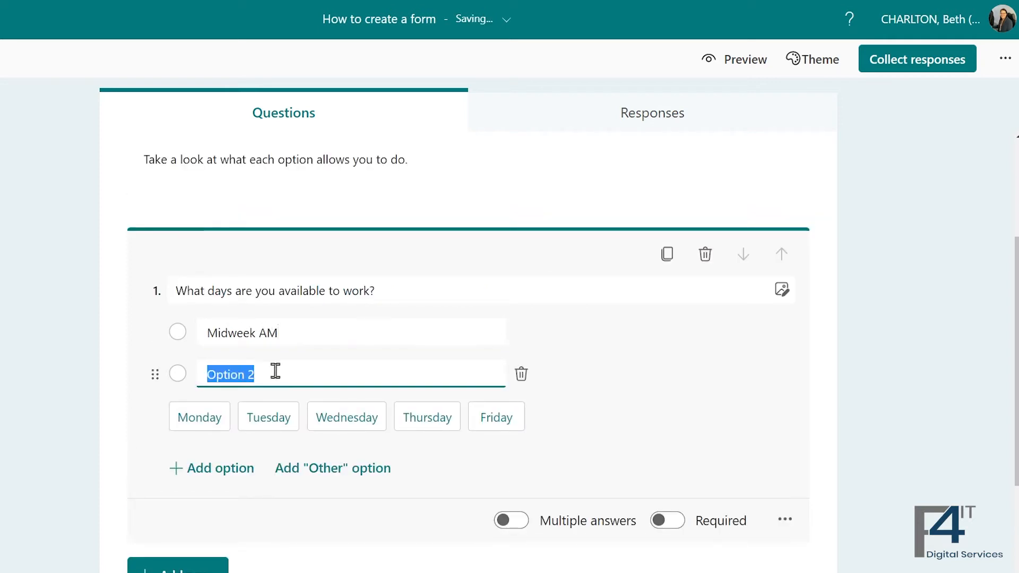
text(Midweek P)
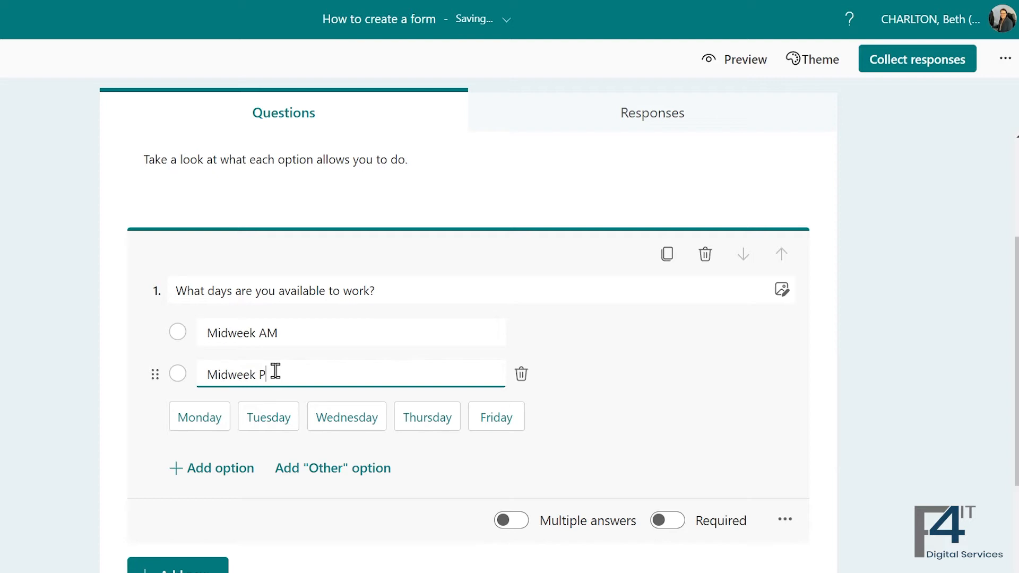
text(M)
click(234, 469)
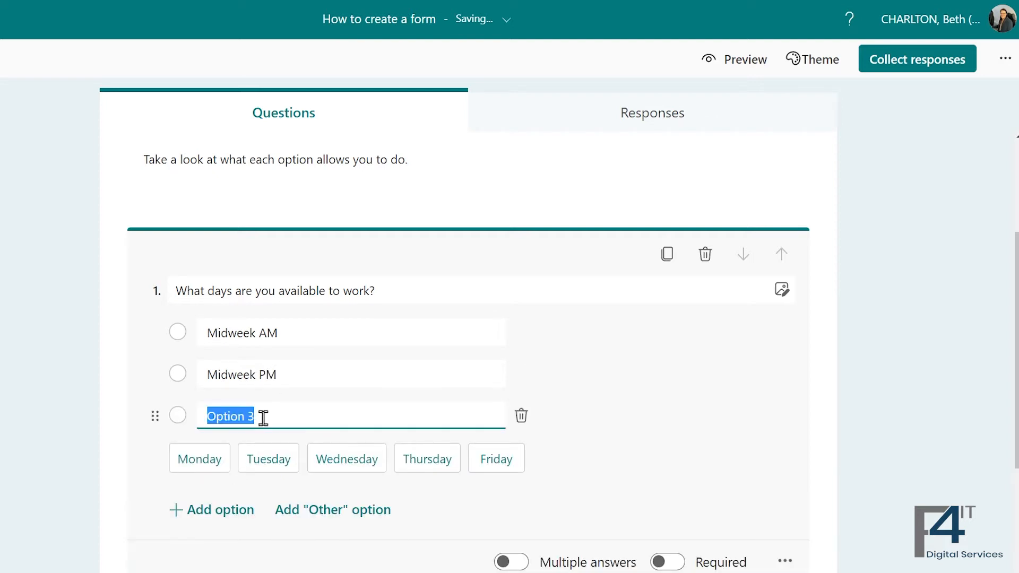
text(Weekends)
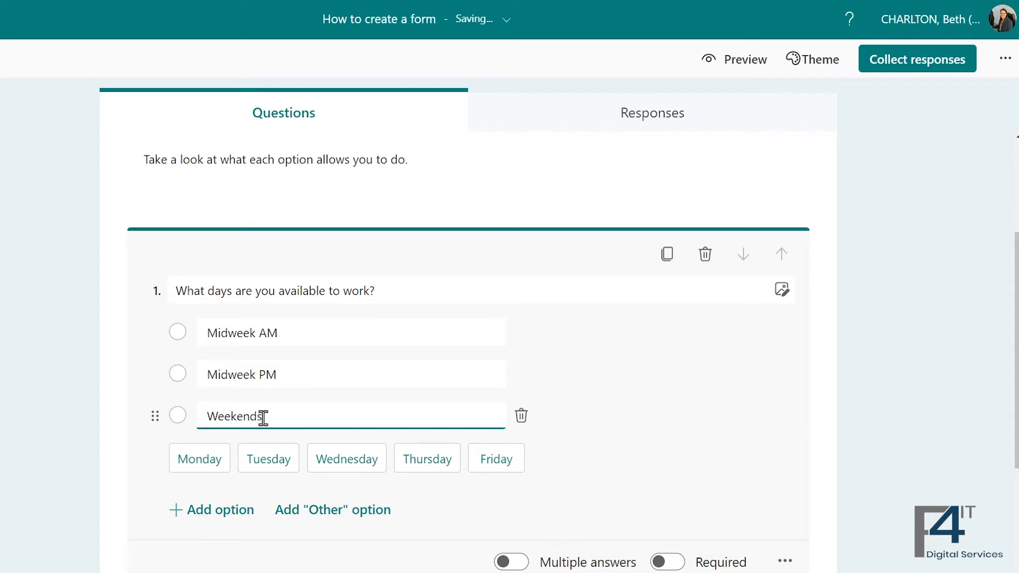
Add an "Other" answer option to the availability question
click(334, 513)
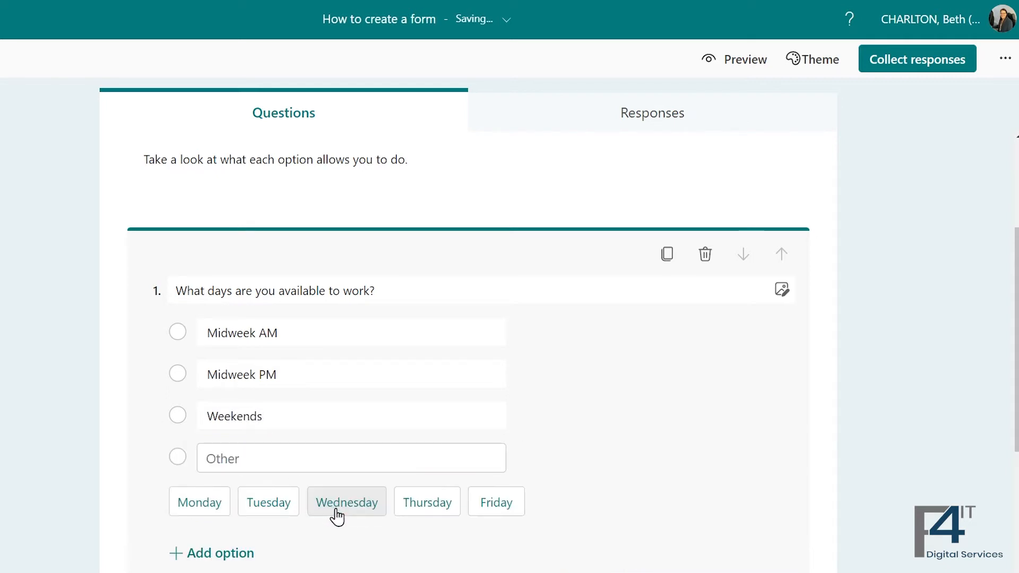
scroll(328, 520, down, 1)
scroll(326, 501, down, 1)
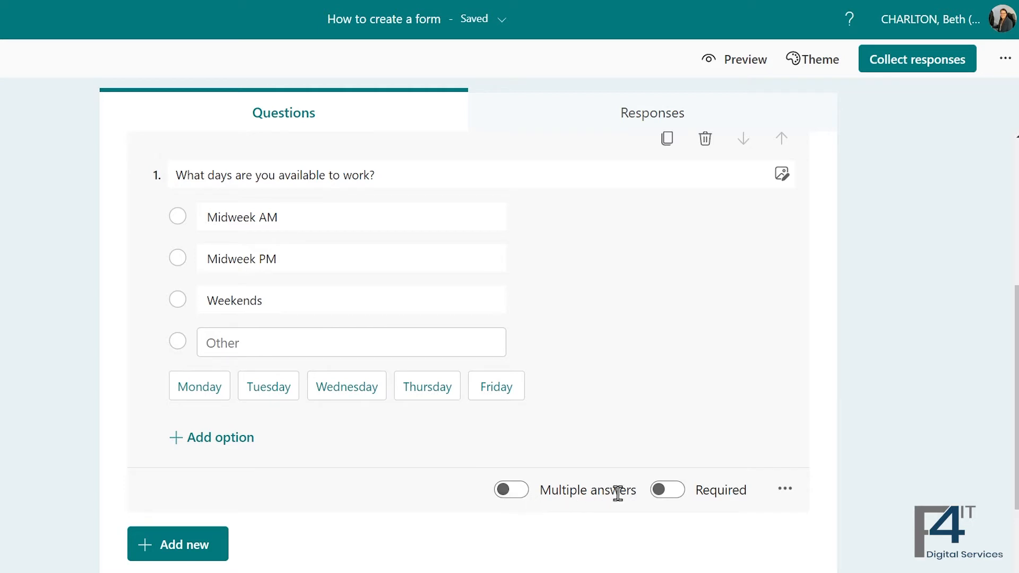
Make the availability question required and display its answers as a drop-down
click(674, 498)
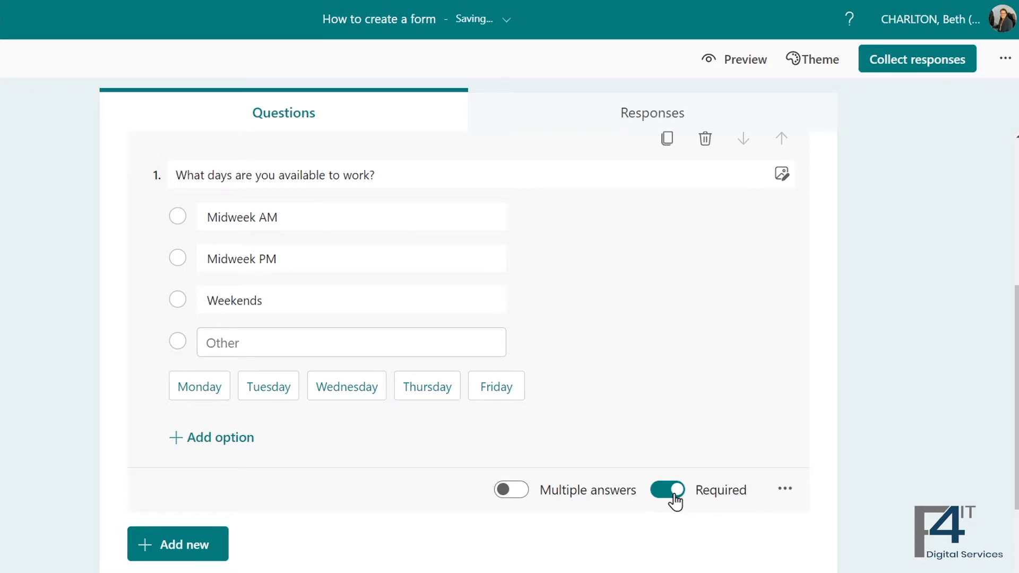
click(785, 491)
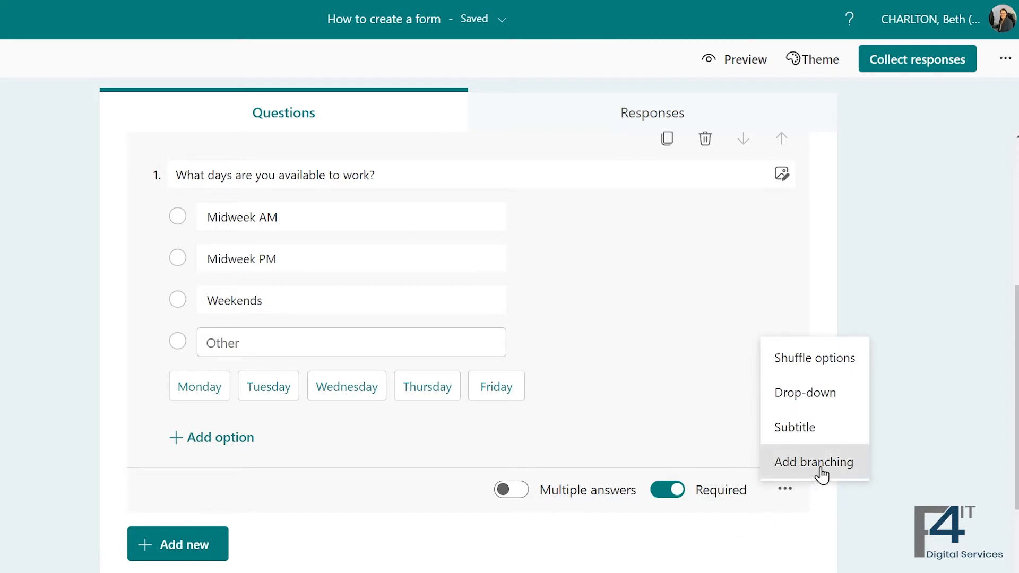
click(853, 396)
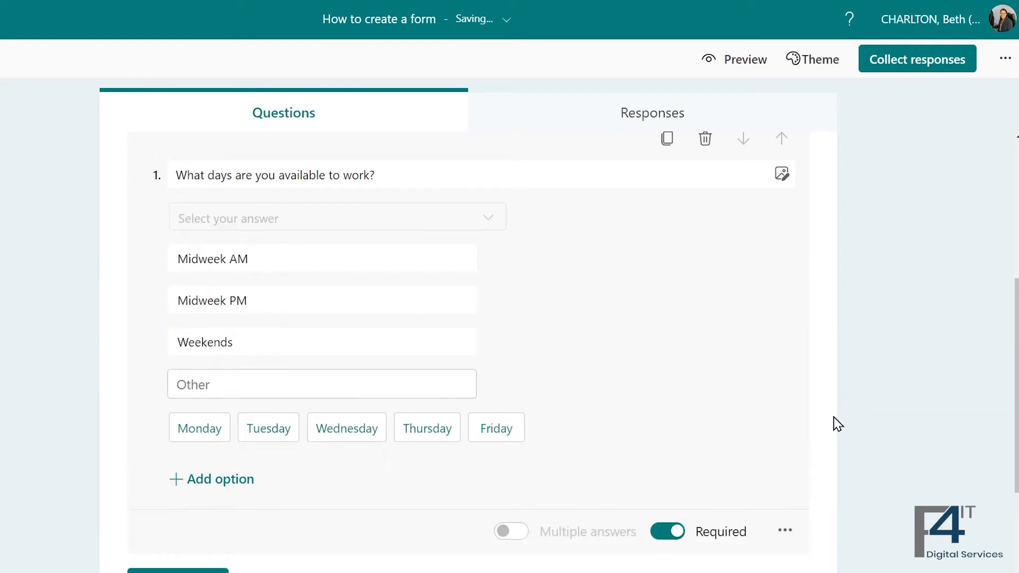
Try adding a subtitle to the availability question, remove it again, and close the question's editing
click(786, 529)
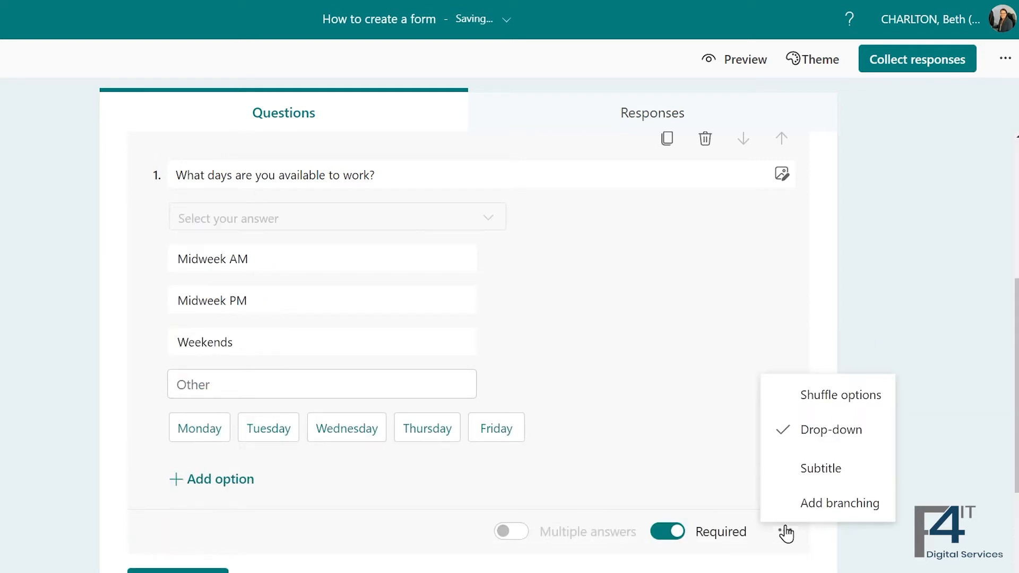
click(840, 477)
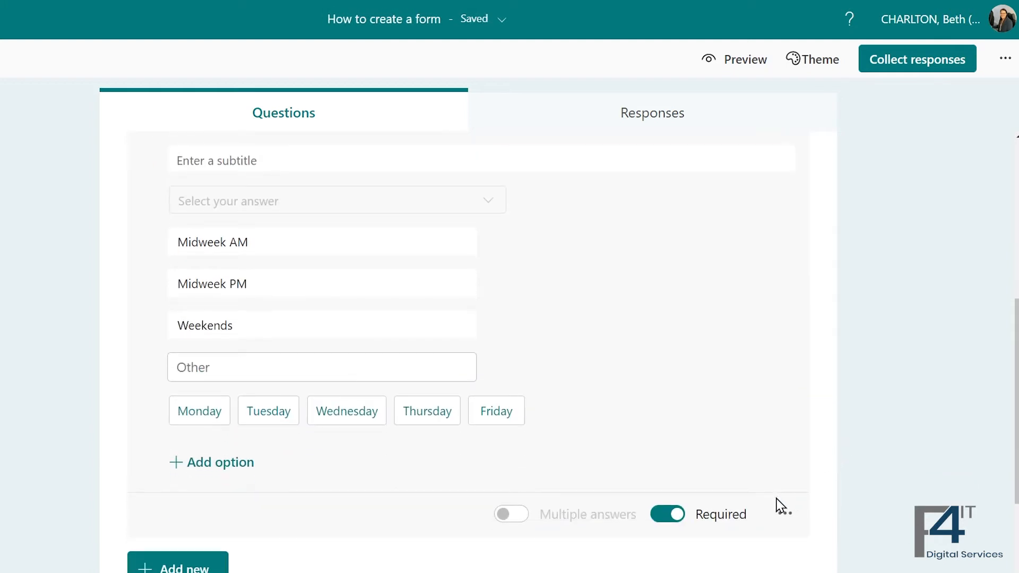
click(784, 514)
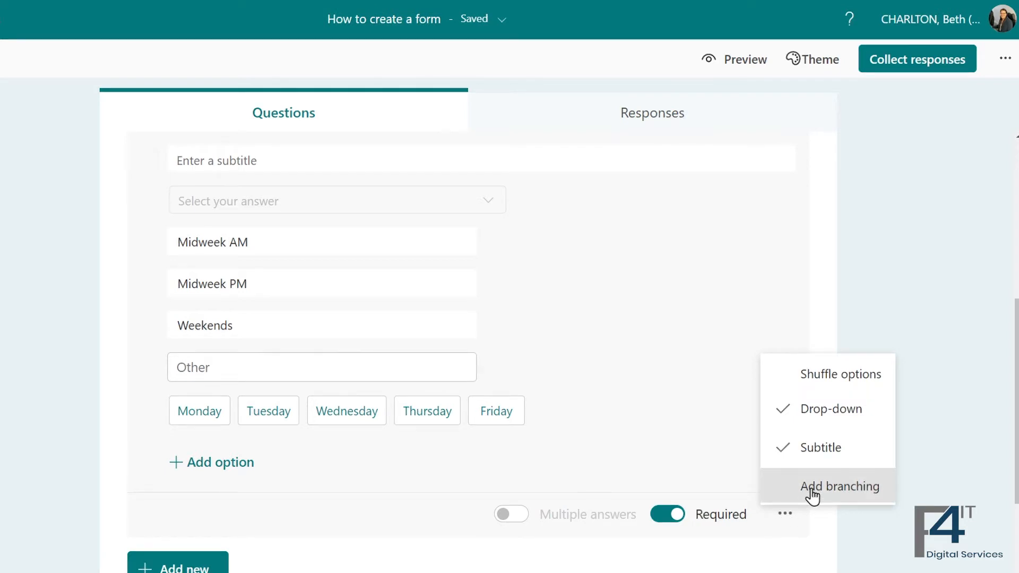
click(820, 448)
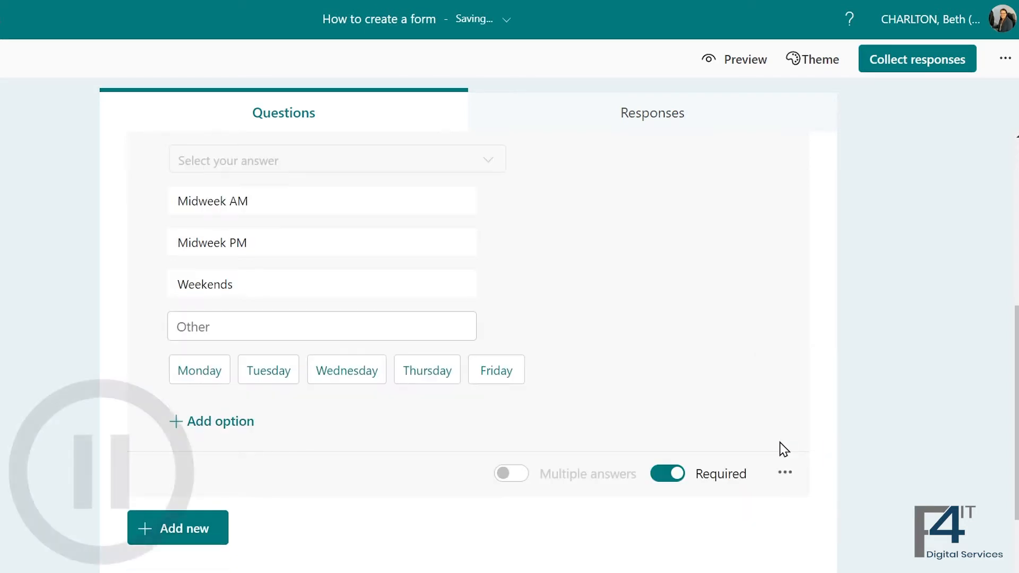
click(832, 448)
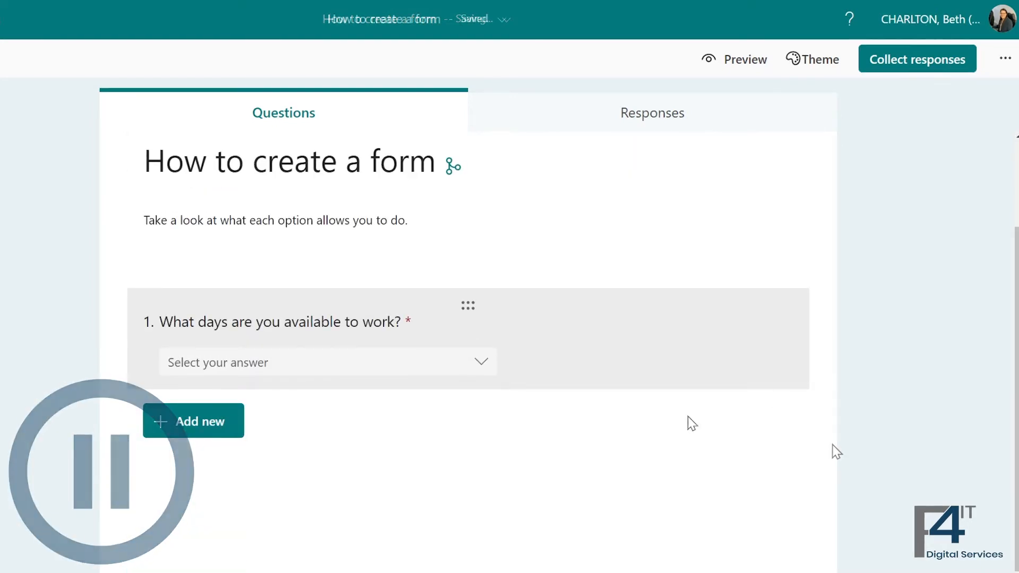
Add a Text question reading "What is your name?"
click(242, 421)
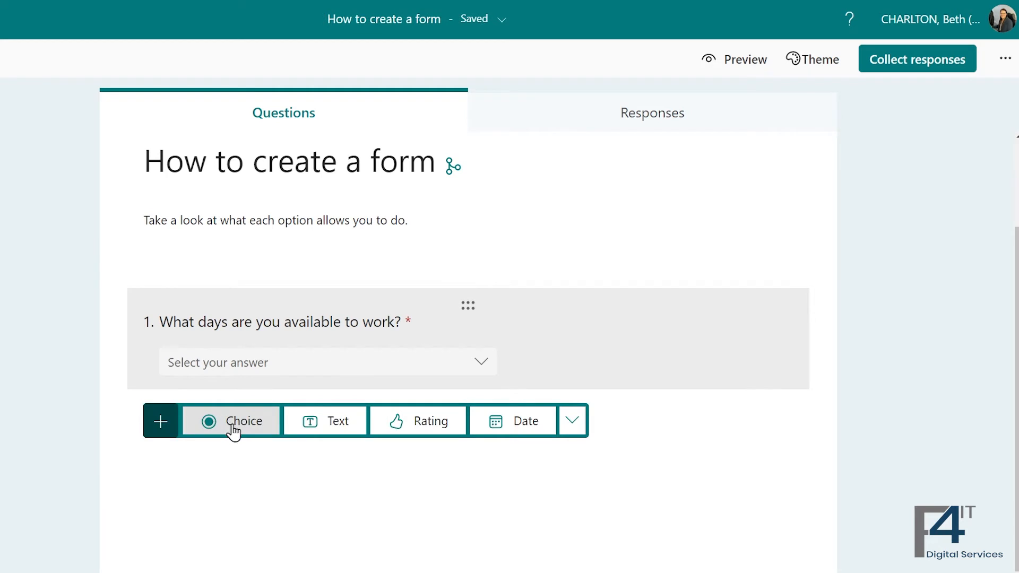
click(336, 425)
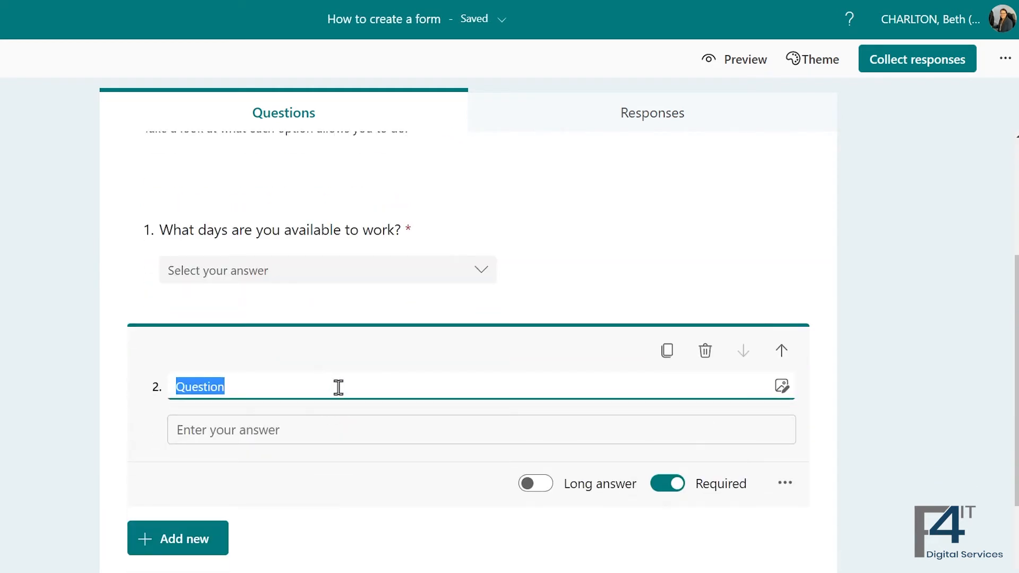
text(What is your)
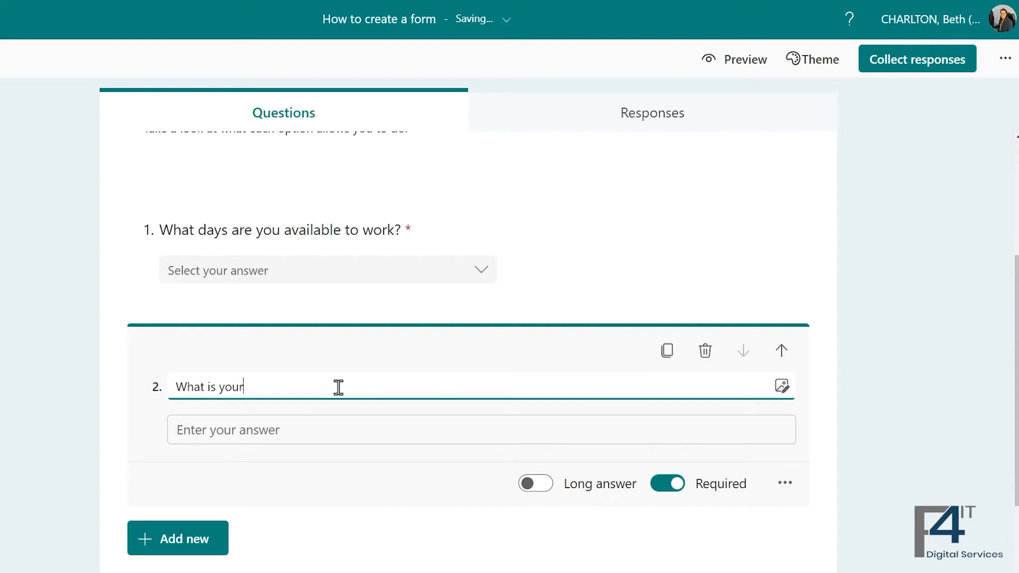
text( name?)
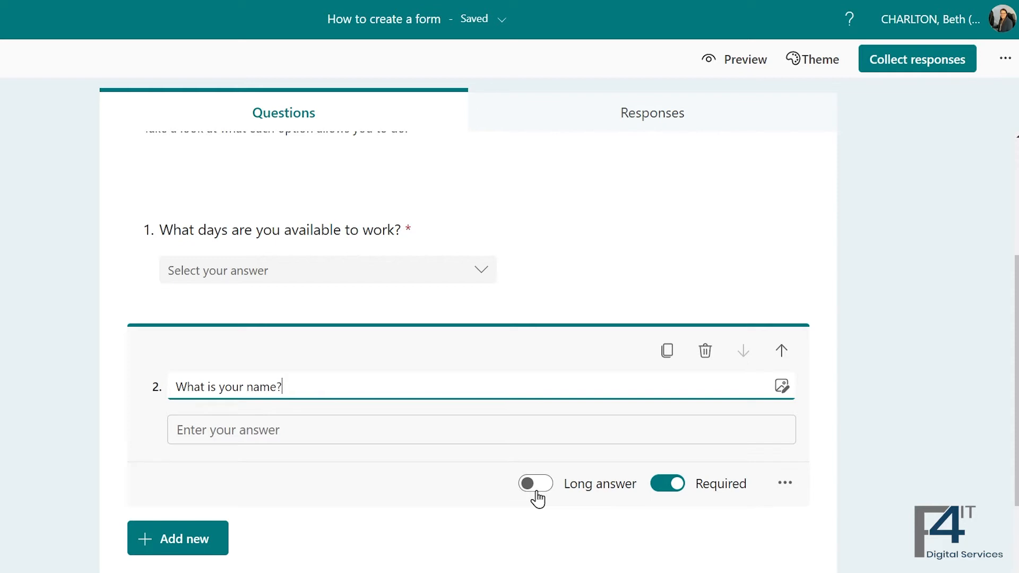
Try a "Not between" number restriction on the name question, remove the restriction, and close the question's editing
click(787, 485)
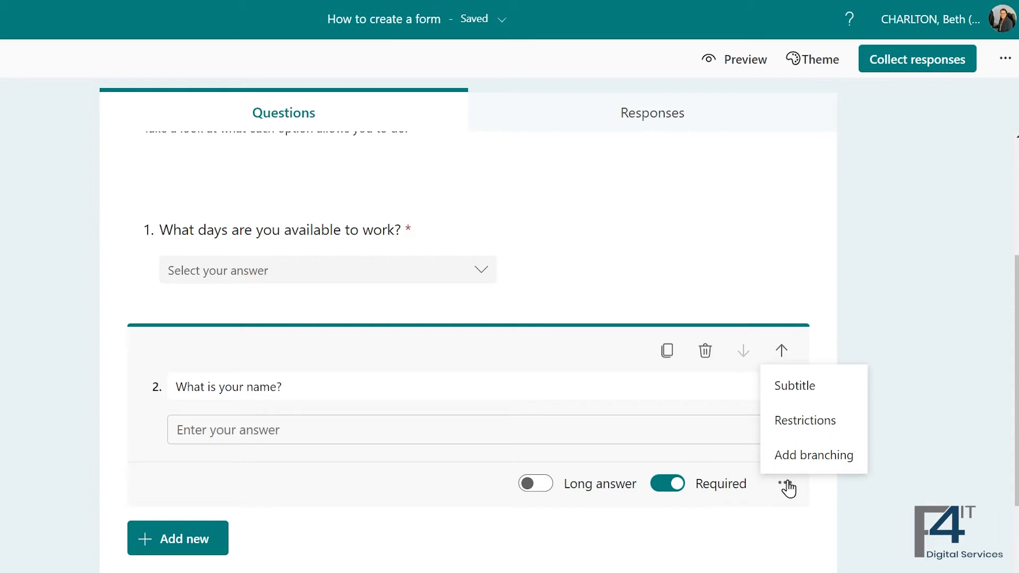
click(852, 425)
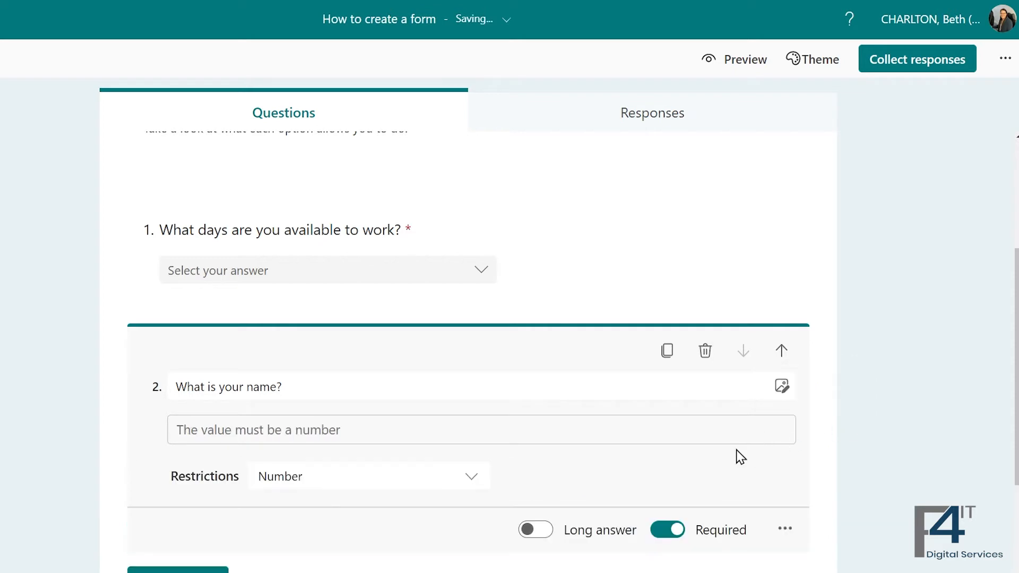
click(472, 486)
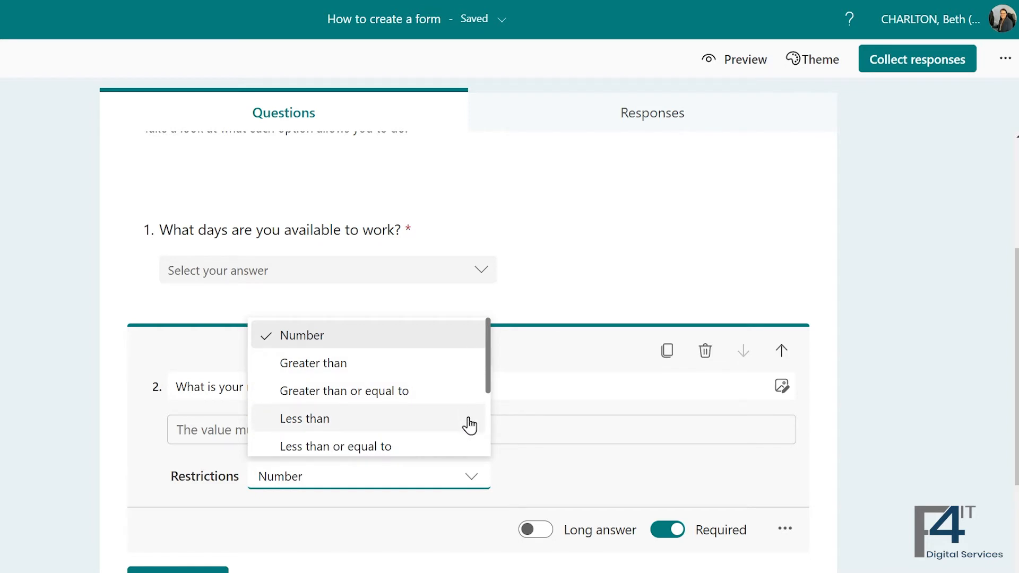
scroll(470, 424, down, 2)
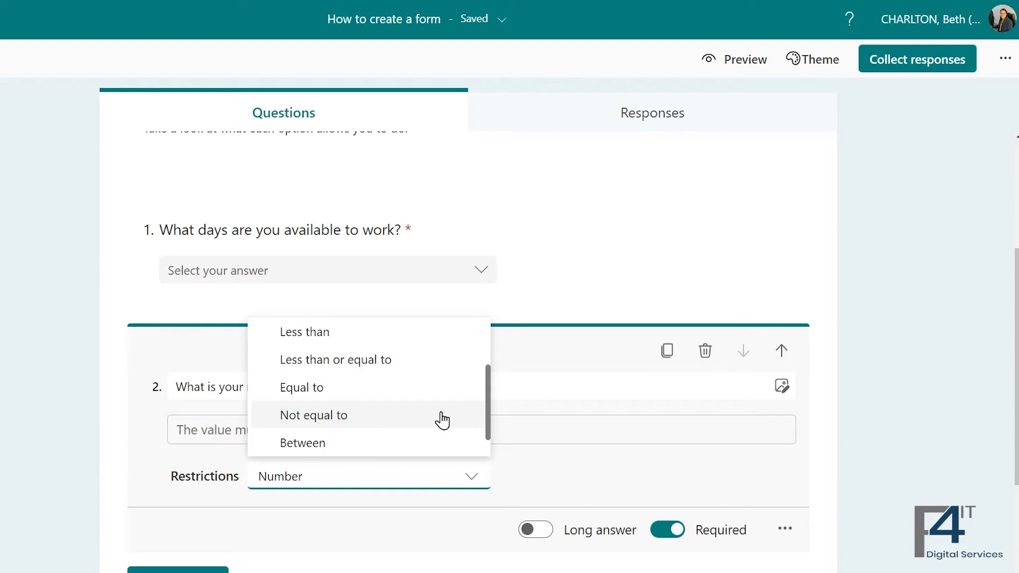
scroll(439, 421, down, 1)
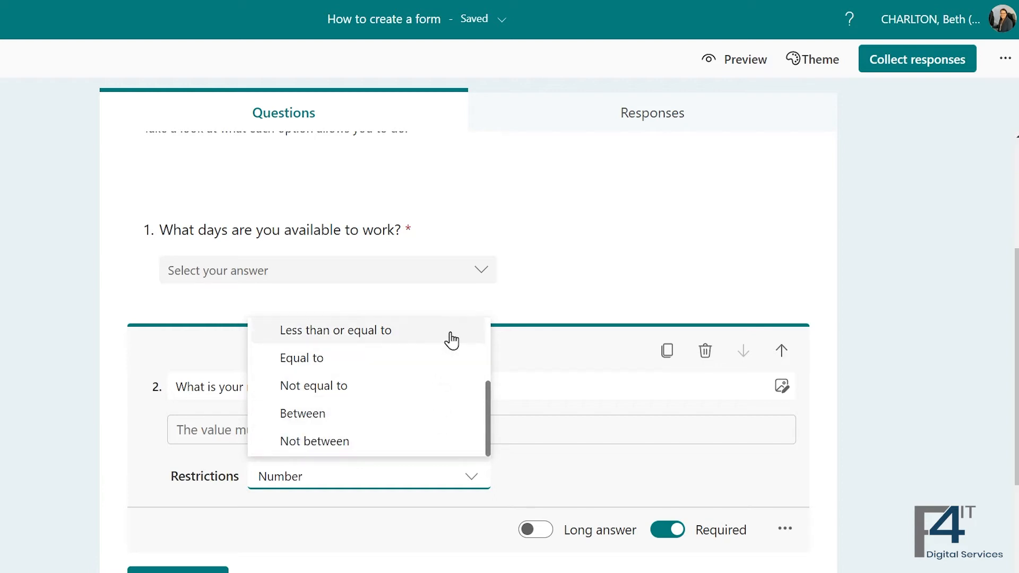
click(442, 449)
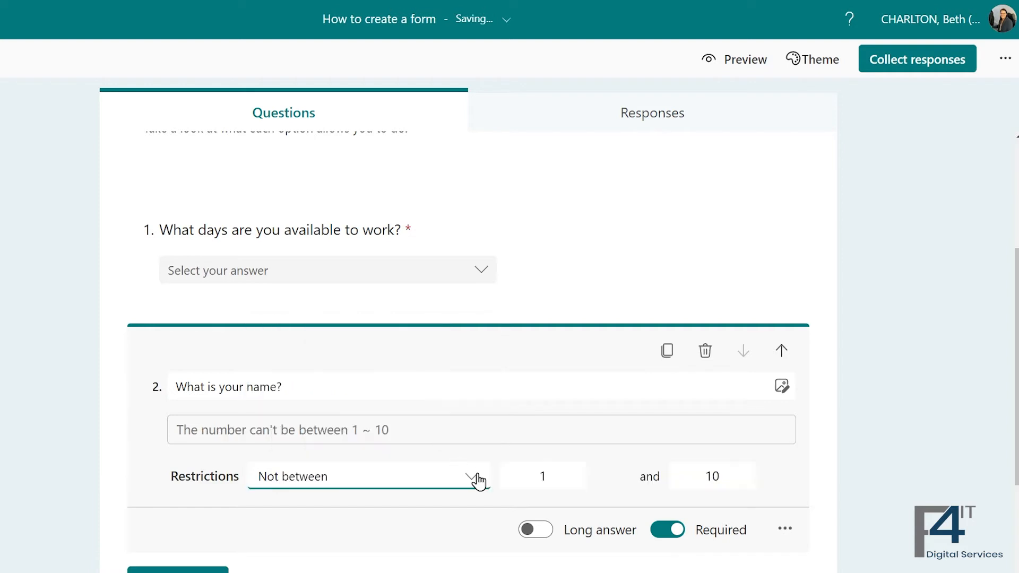
click(785, 529)
click(829, 473)
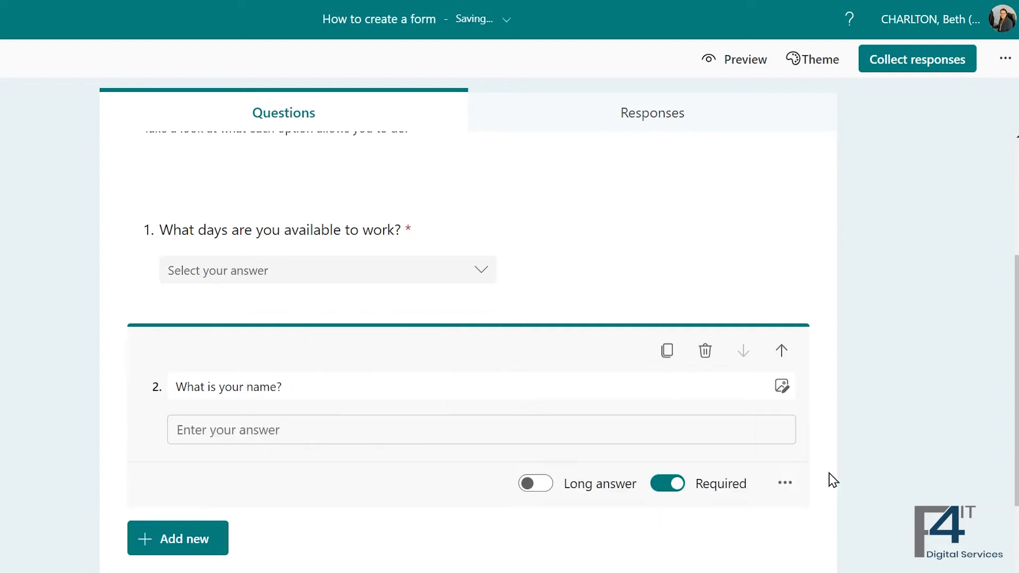
click(785, 509)
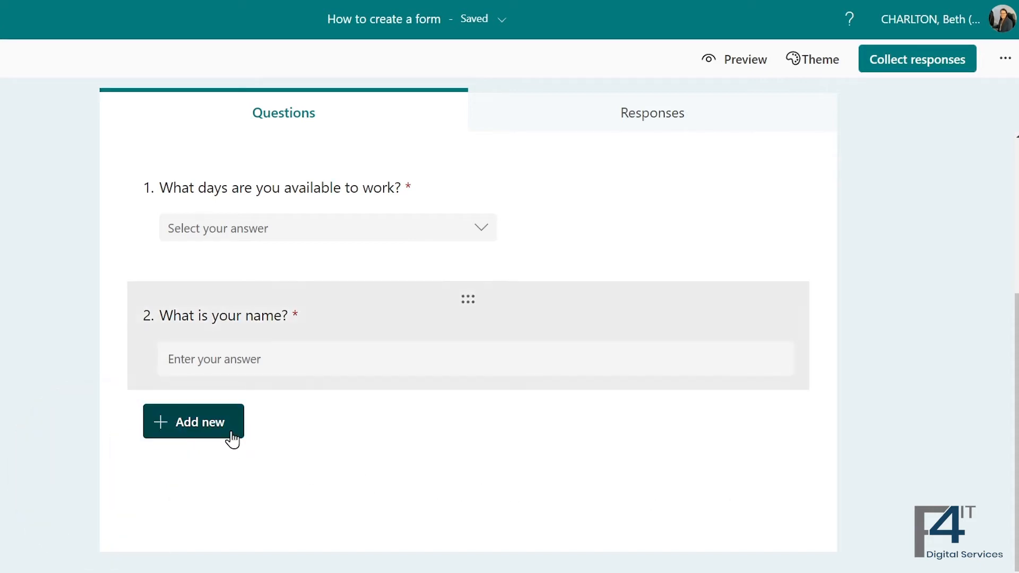
Add a Rating question reading "How would you rate your service?"
click(229, 434)
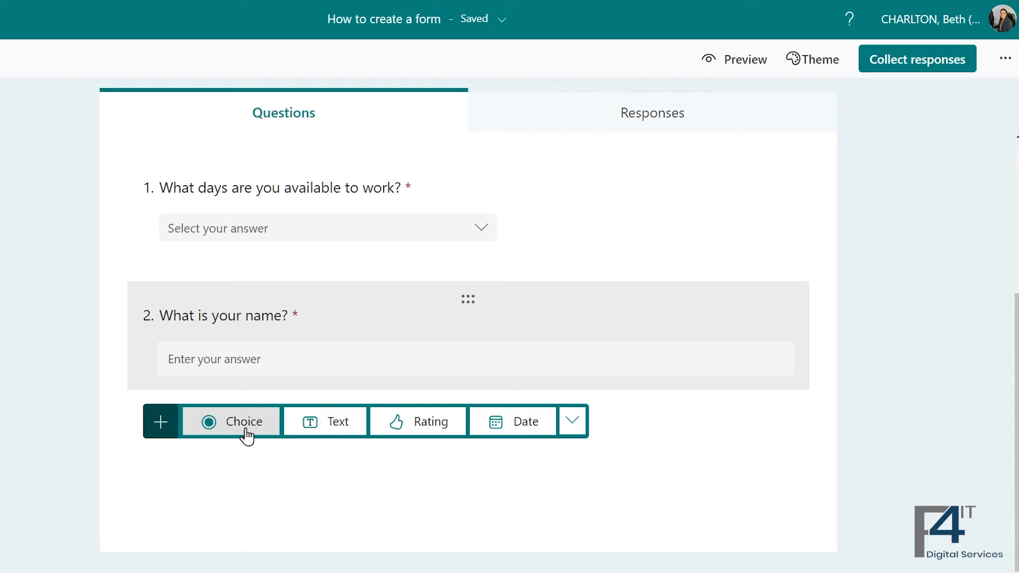
click(443, 435)
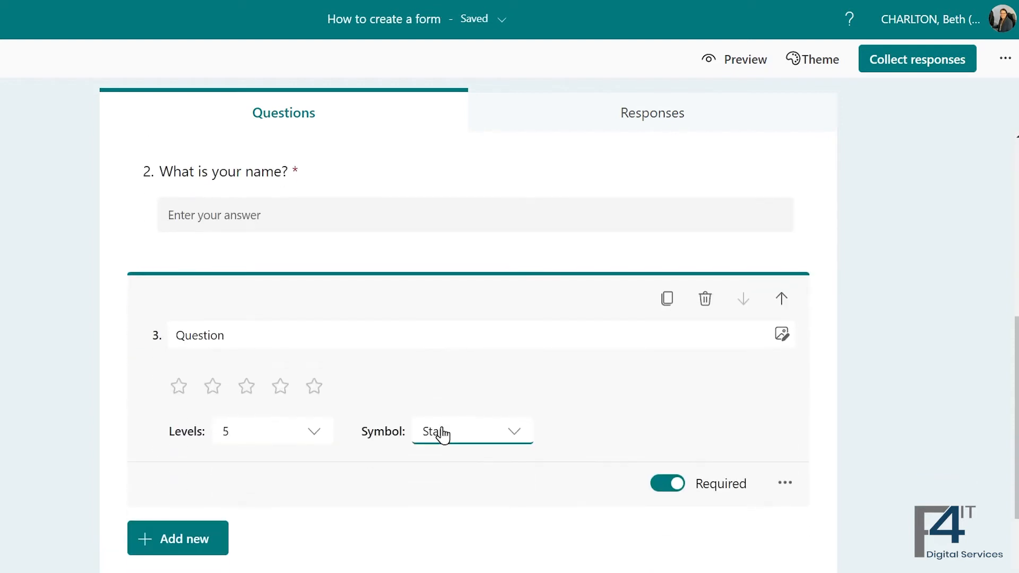
click(309, 269)
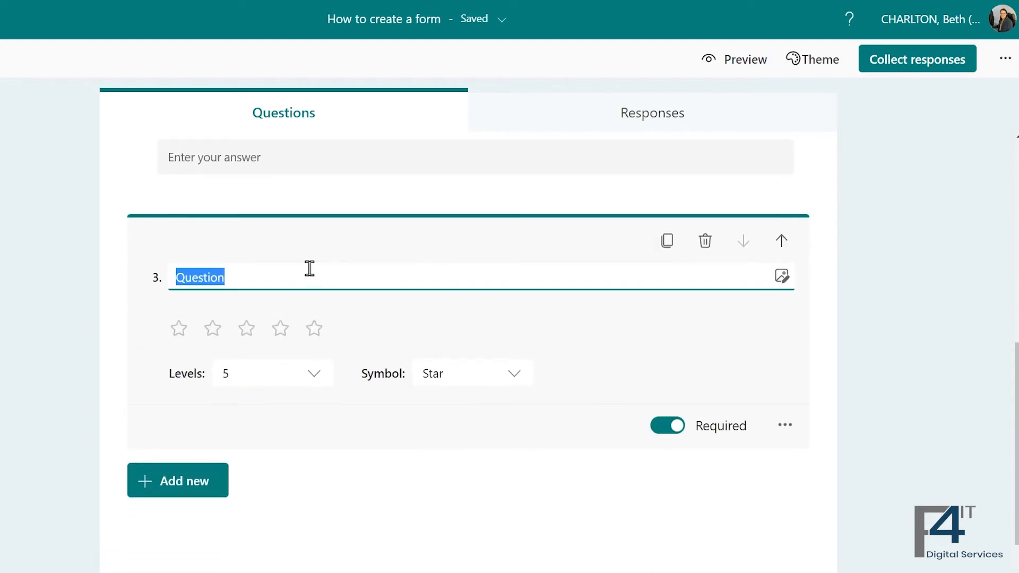
text(How would yo)
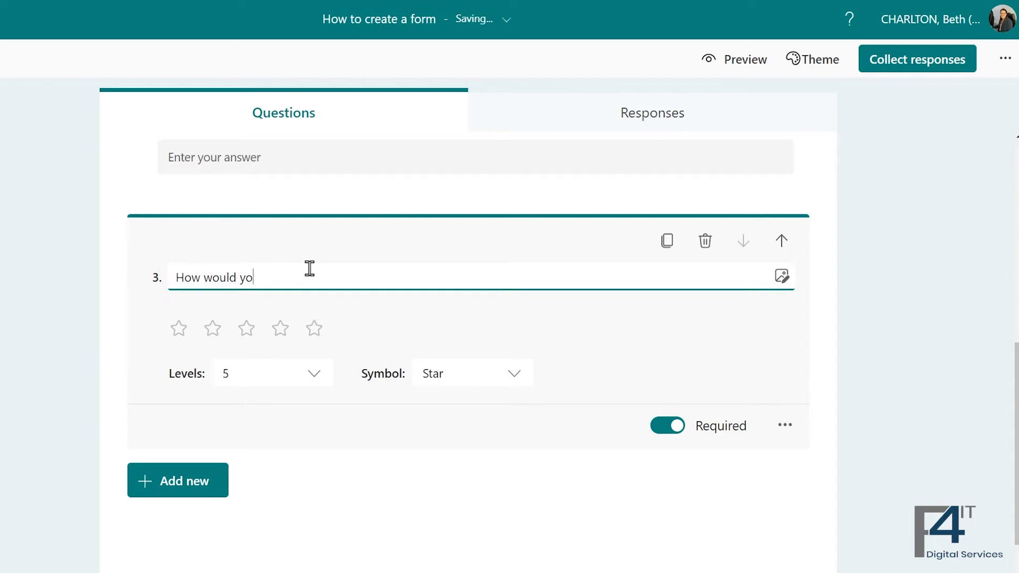
text(u rate your service?)
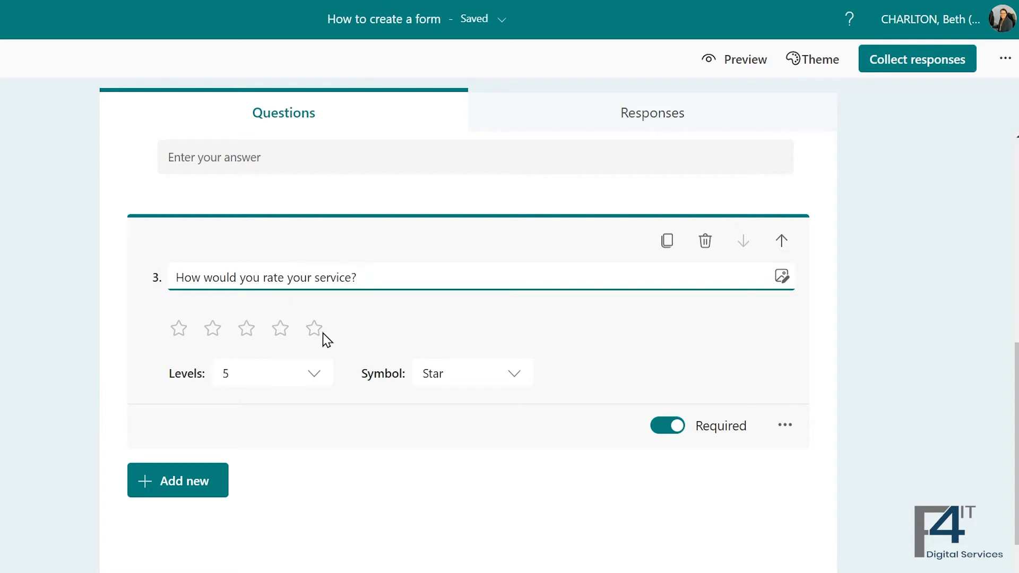
Set the service rating question's scale to 10 levels
click(314, 374)
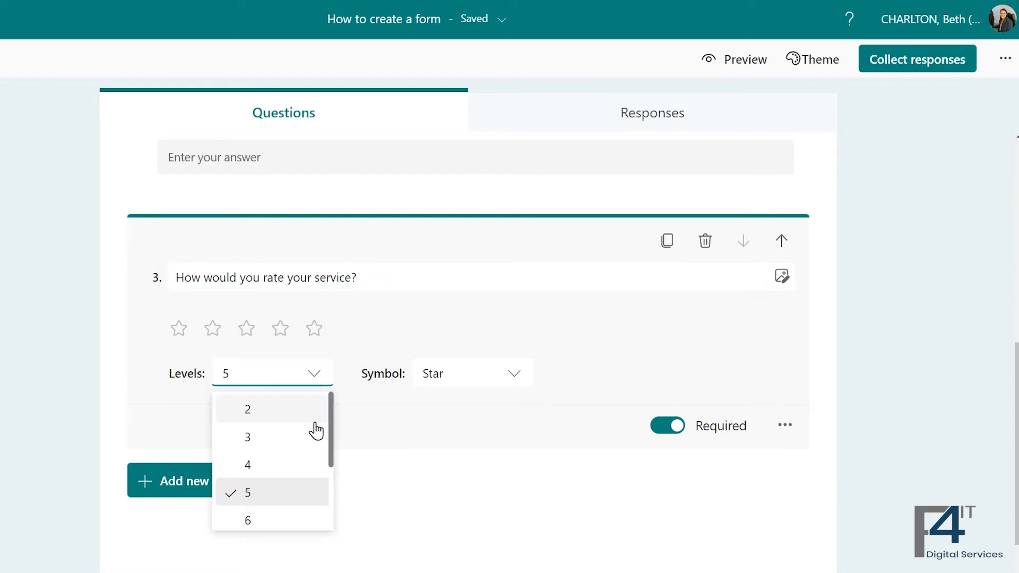
scroll(313, 441, down, 3)
click(310, 517)
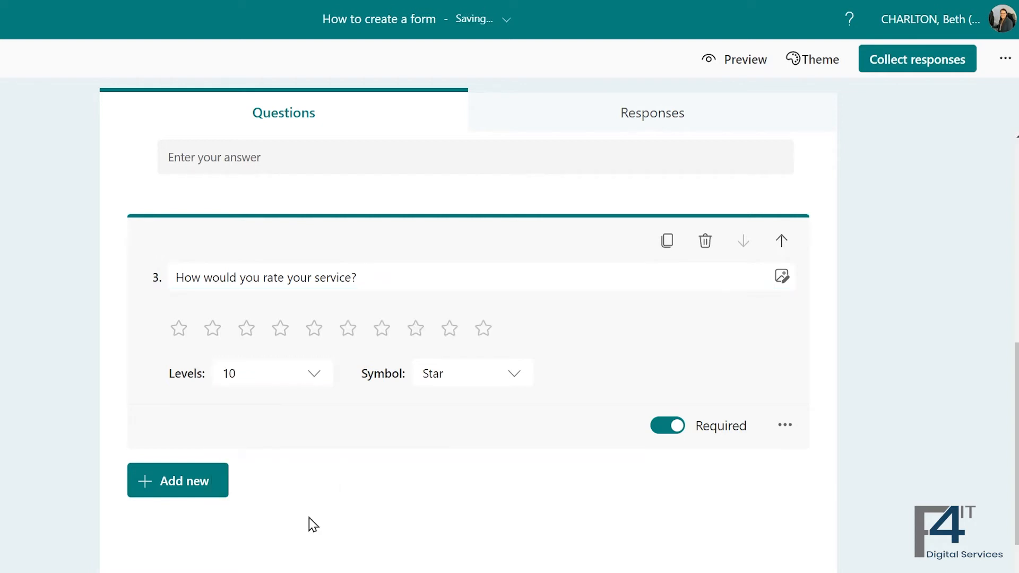
Switch the service rating symbol to Number and back to Star
click(516, 377)
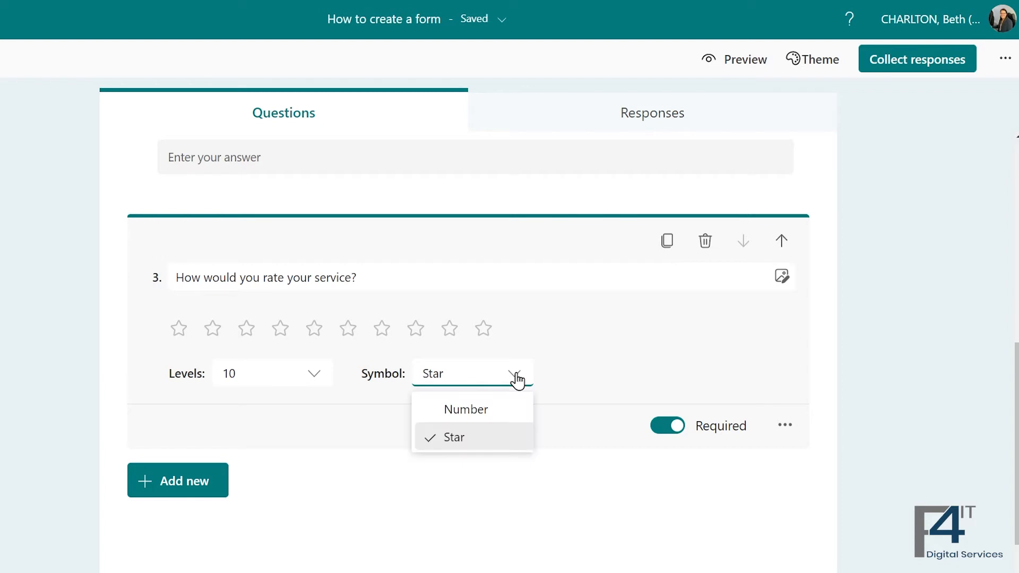
click(503, 412)
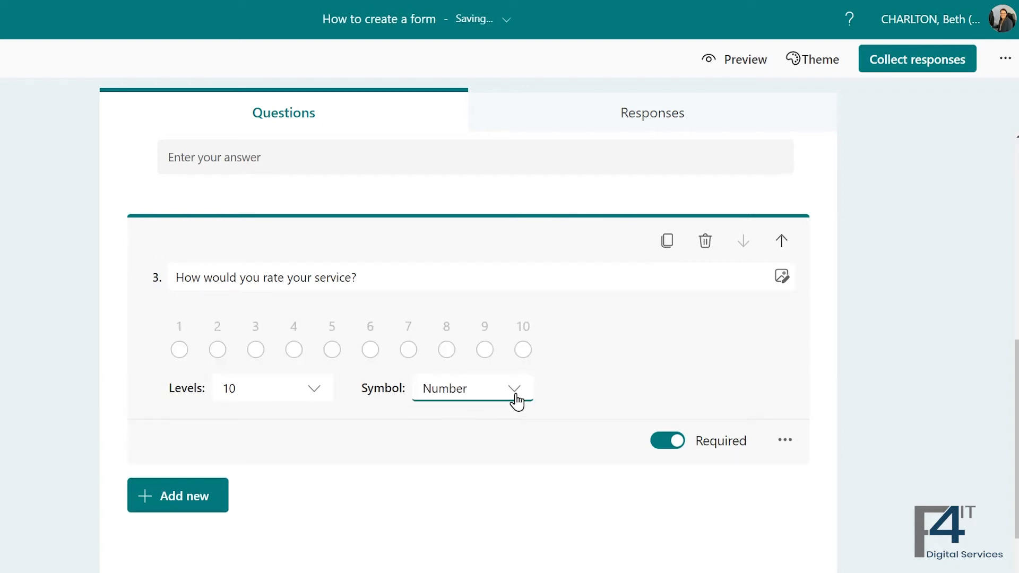
click(516, 400)
click(512, 453)
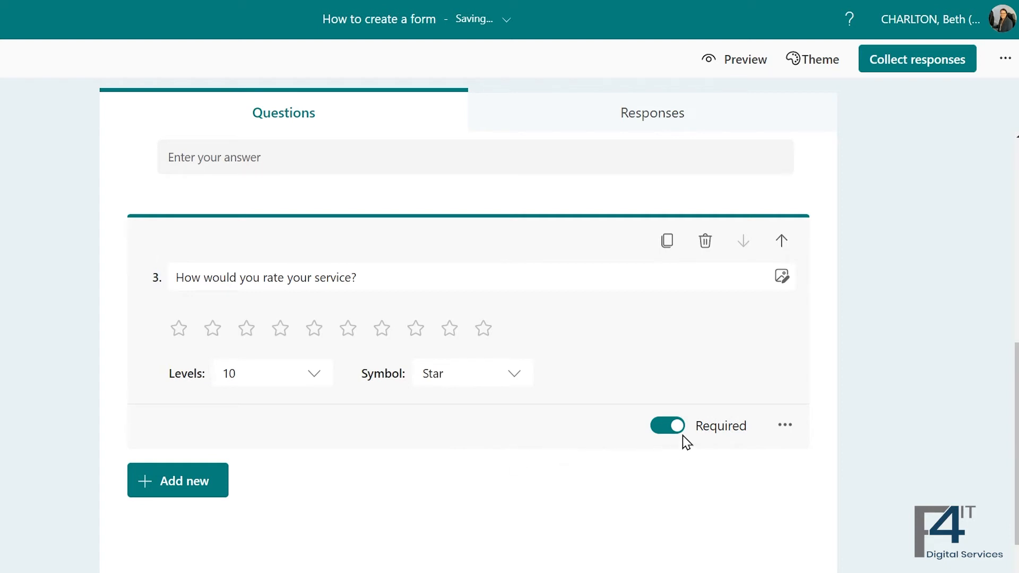
Label the service rating question's 1 Star end "Inadequate" and its 10 Star end "Outstanding", and close its editing
click(786, 428)
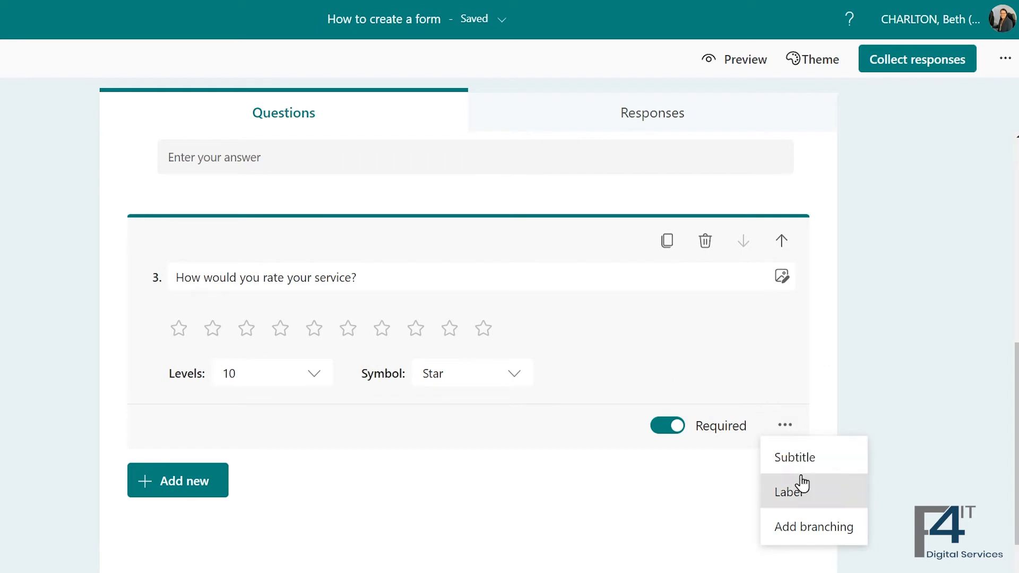
click(834, 493)
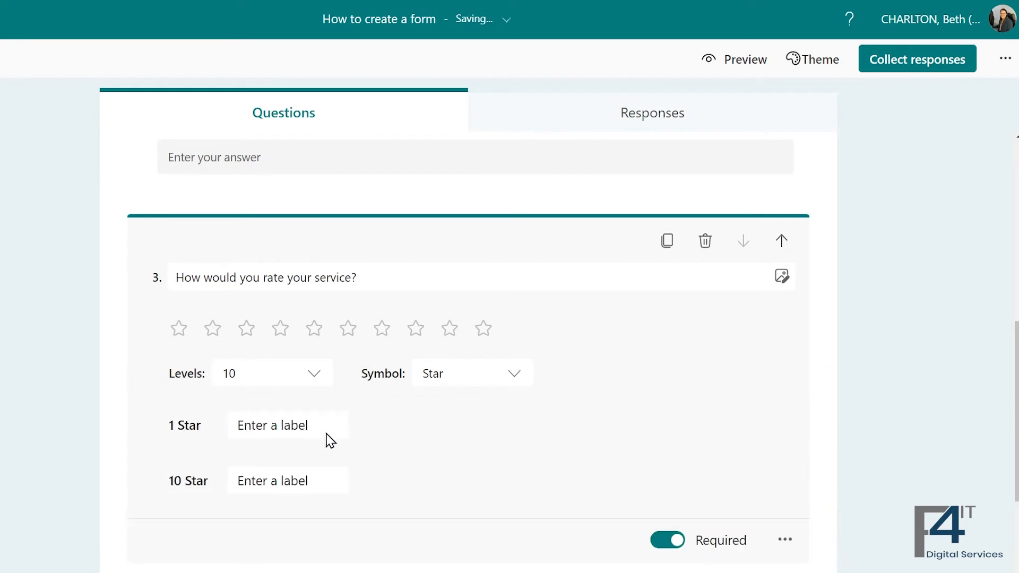
click(307, 426)
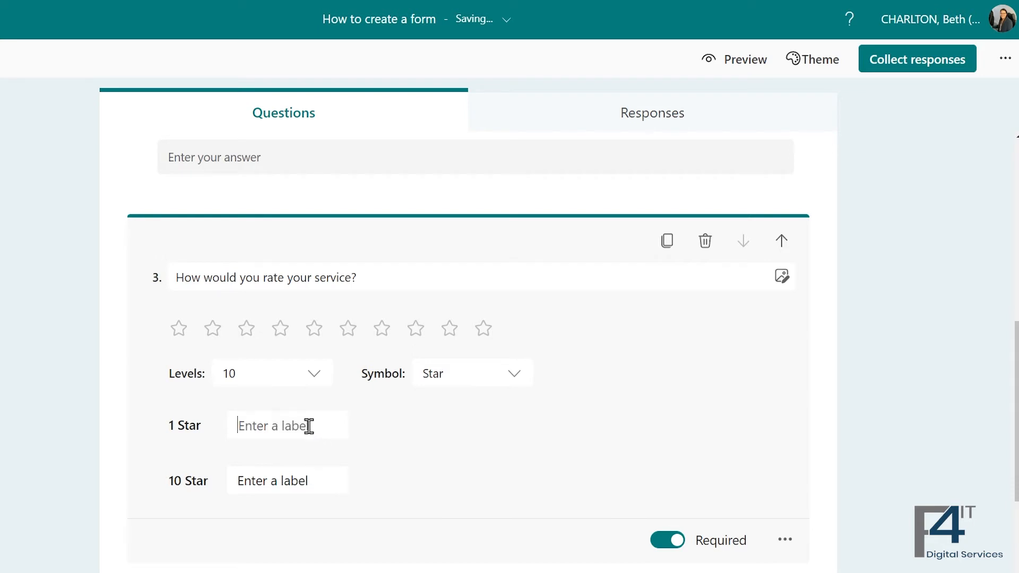
text(In)
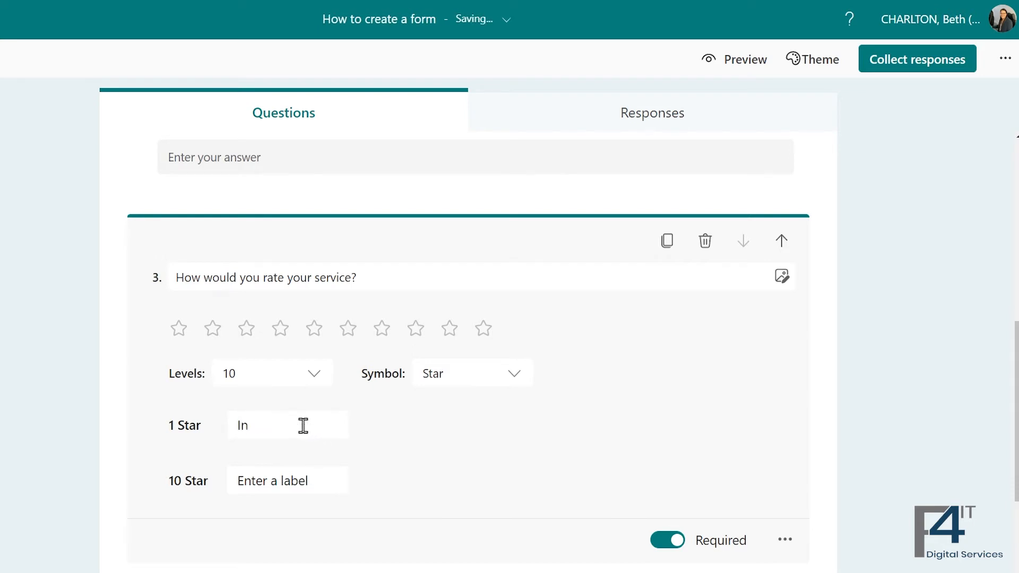
text(uate)
click(299, 479)
text(Outstanding)
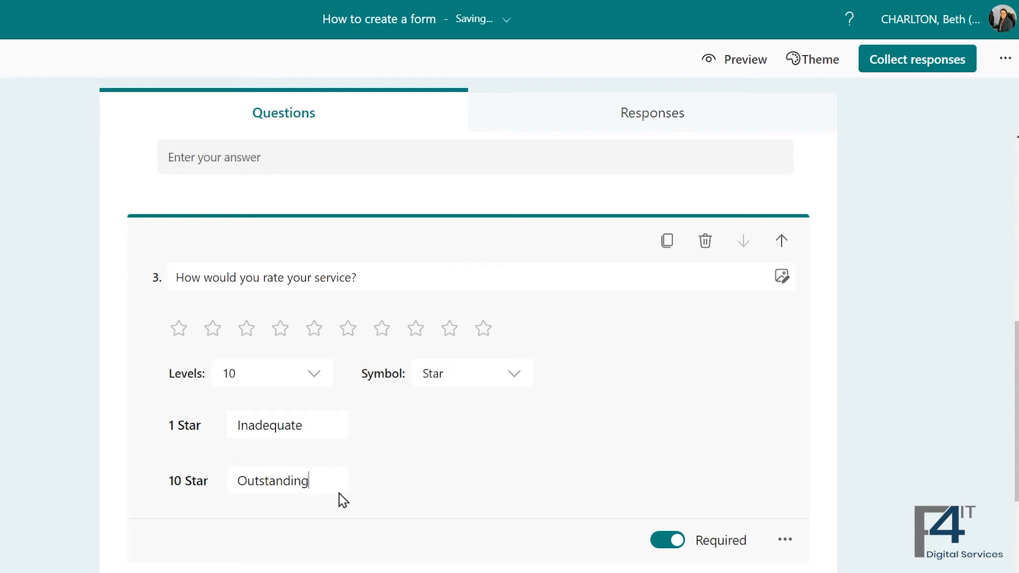
click(819, 449)
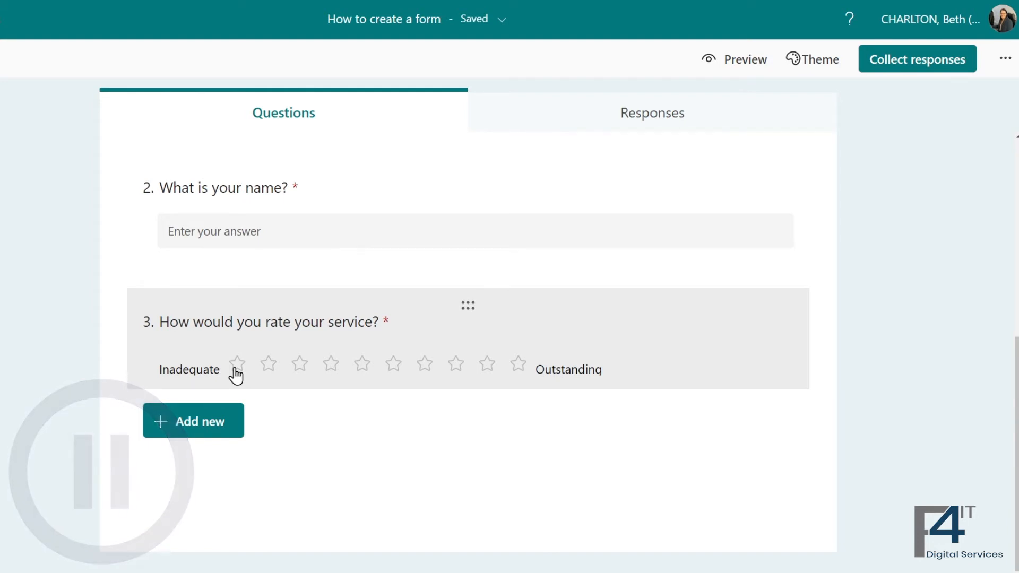
Add a Date question reading "What was the date of your service?" and close its editing
click(211, 428)
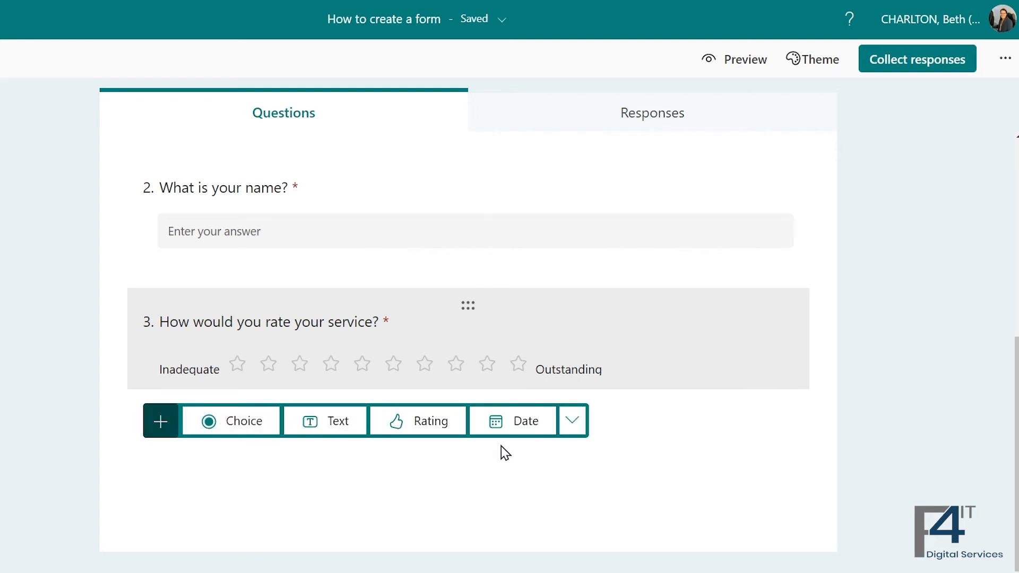
click(523, 425)
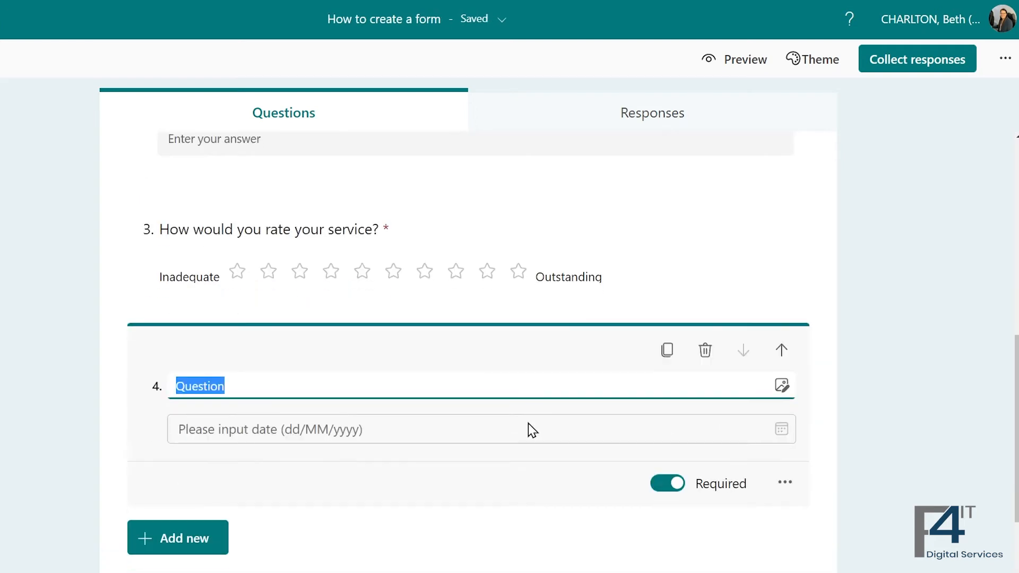
text(What was the dat)
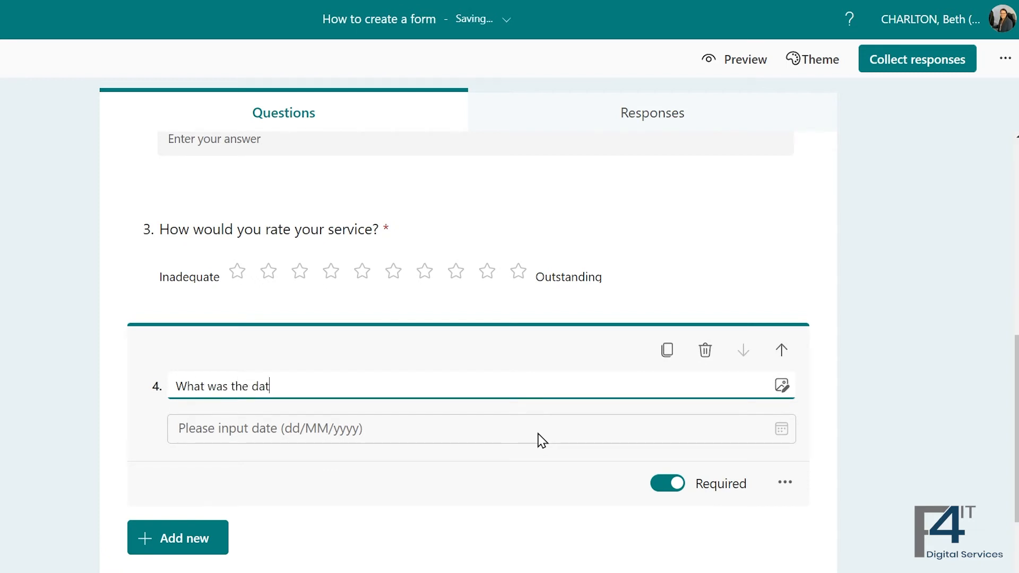
text(e of your service?)
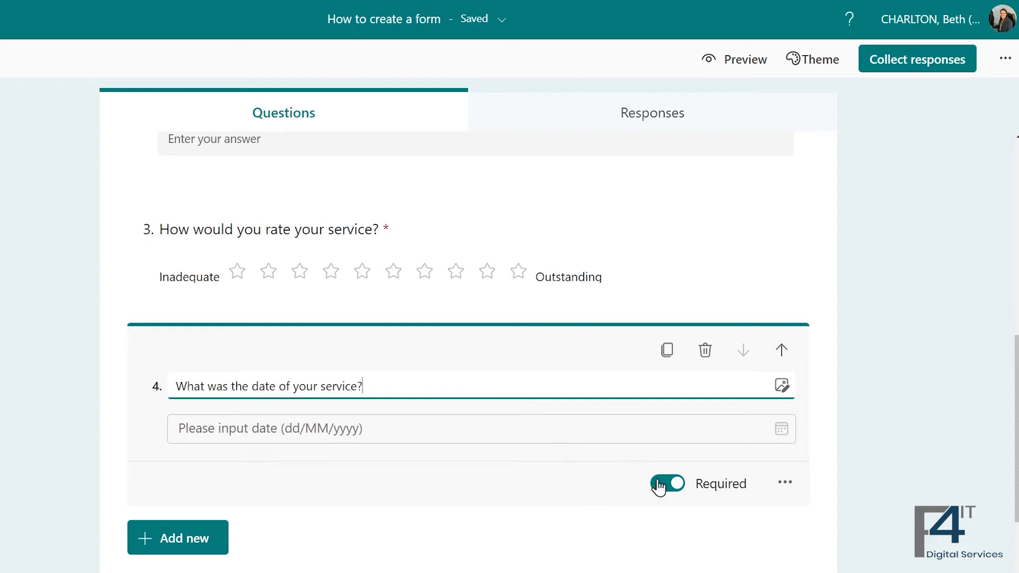
click(785, 484)
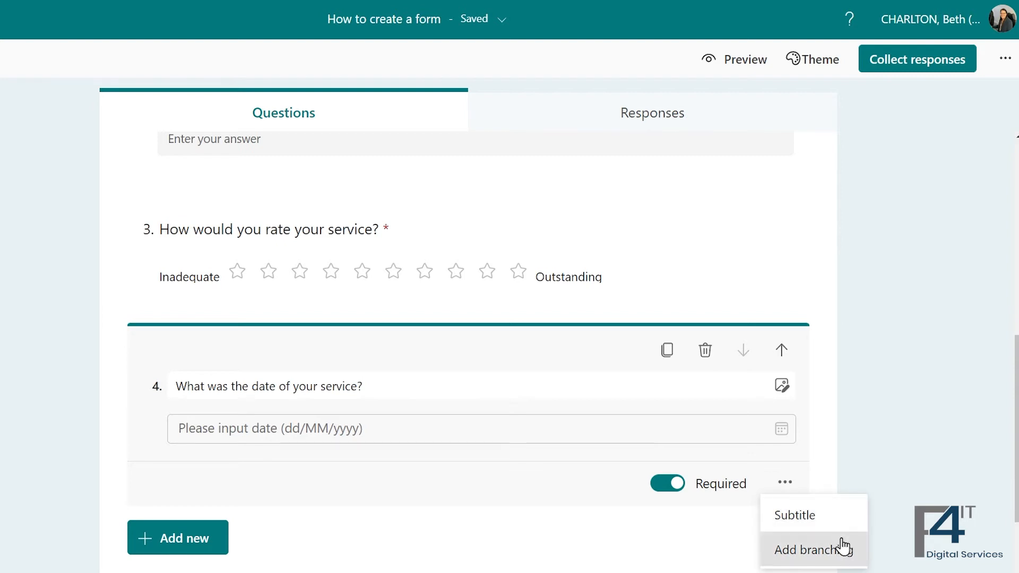
click(723, 531)
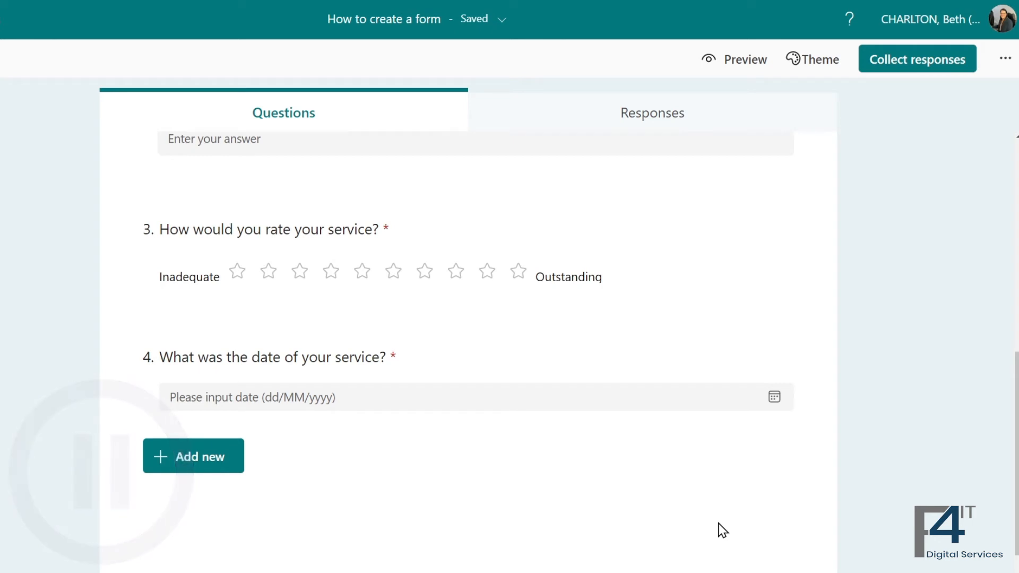
Add a Ranking question reading "What would you rate as the most important?"
scroll(715, 528, down, 2)
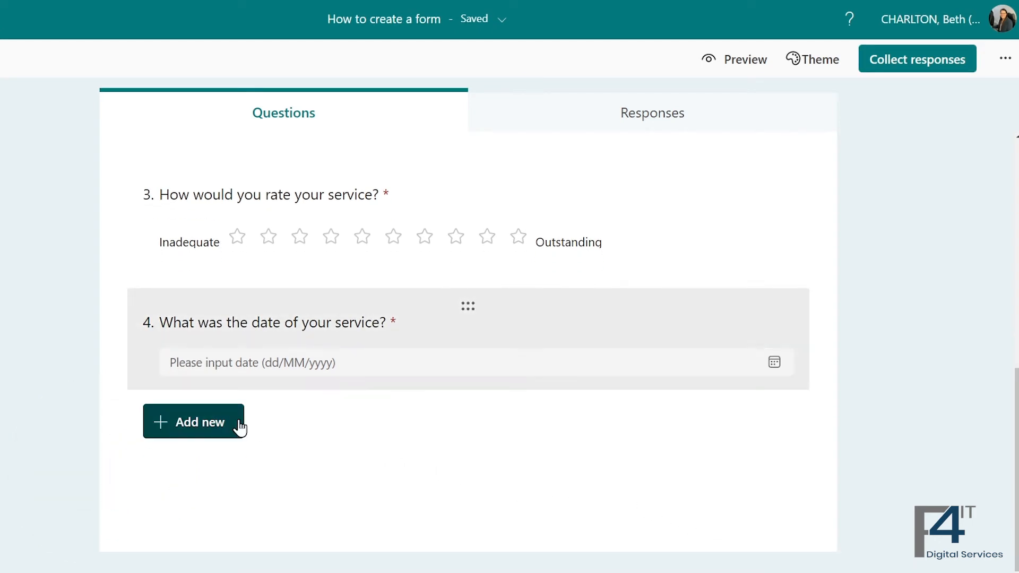
click(220, 423)
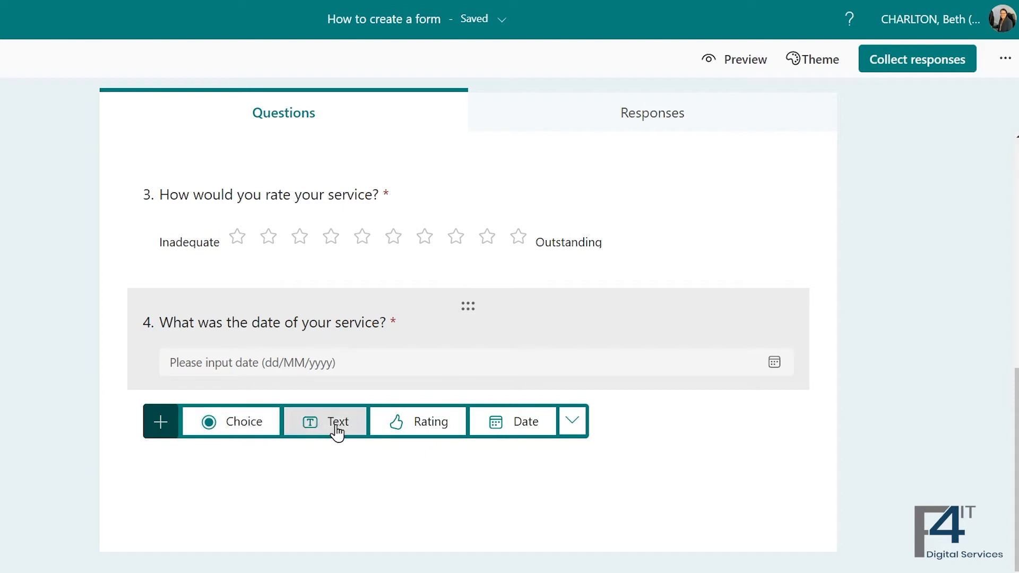
click(573, 431)
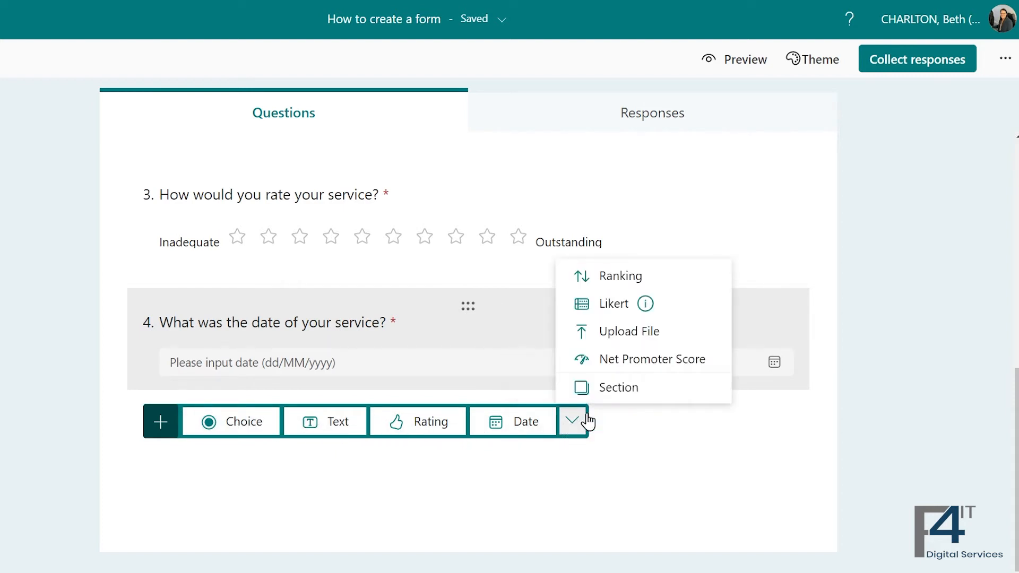
click(643, 279)
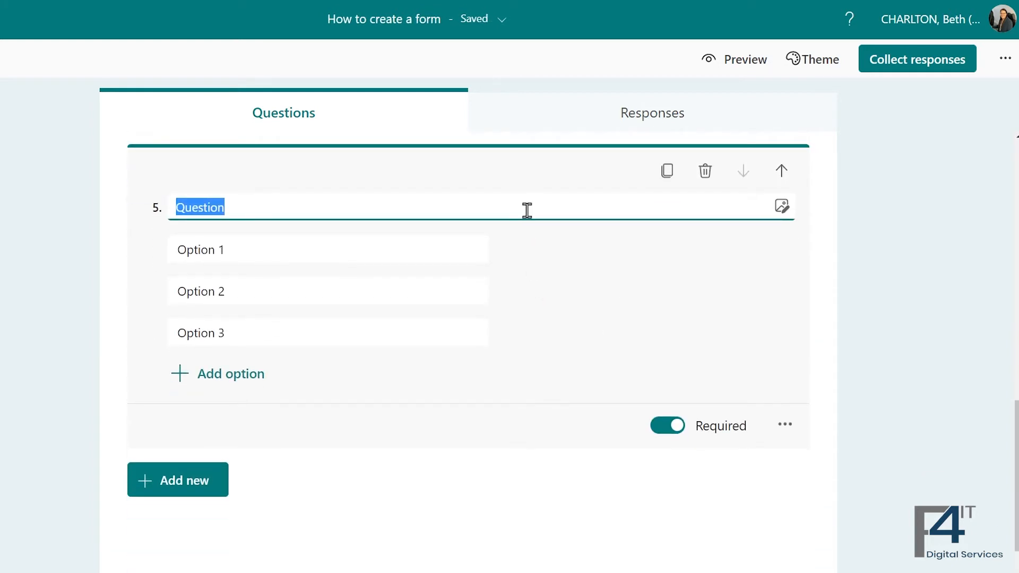
text(What )
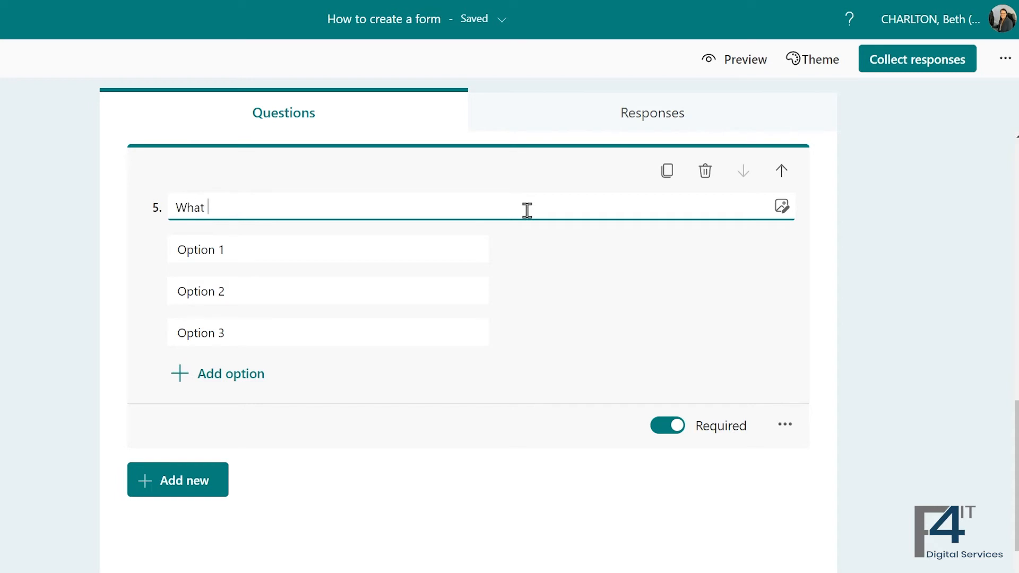
text(would you rate as the most important?)
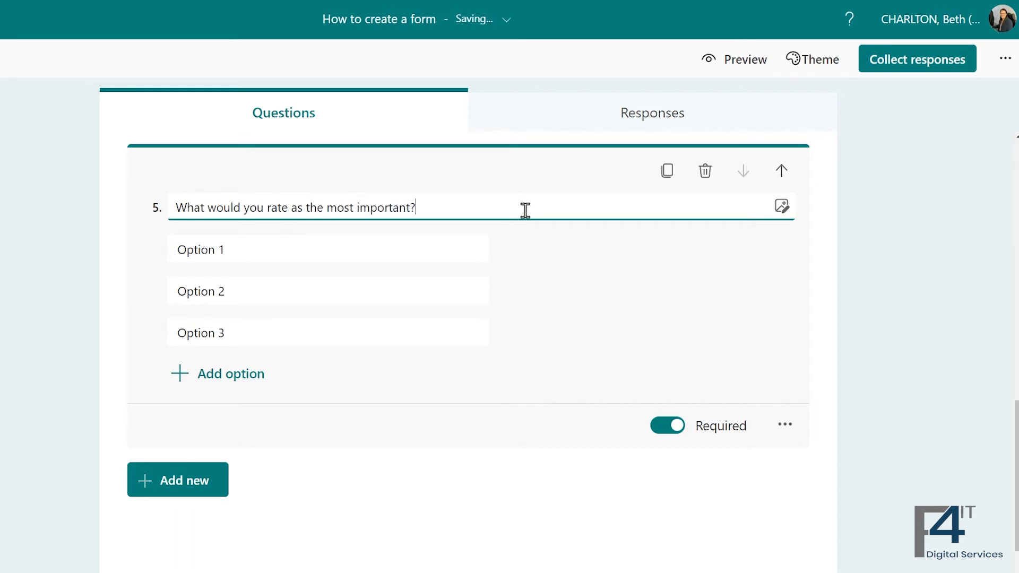
Name the ranking question's options Microsoft Outlook, Microsoft Teams and Microsoft Word, and close its editing
click(439, 252)
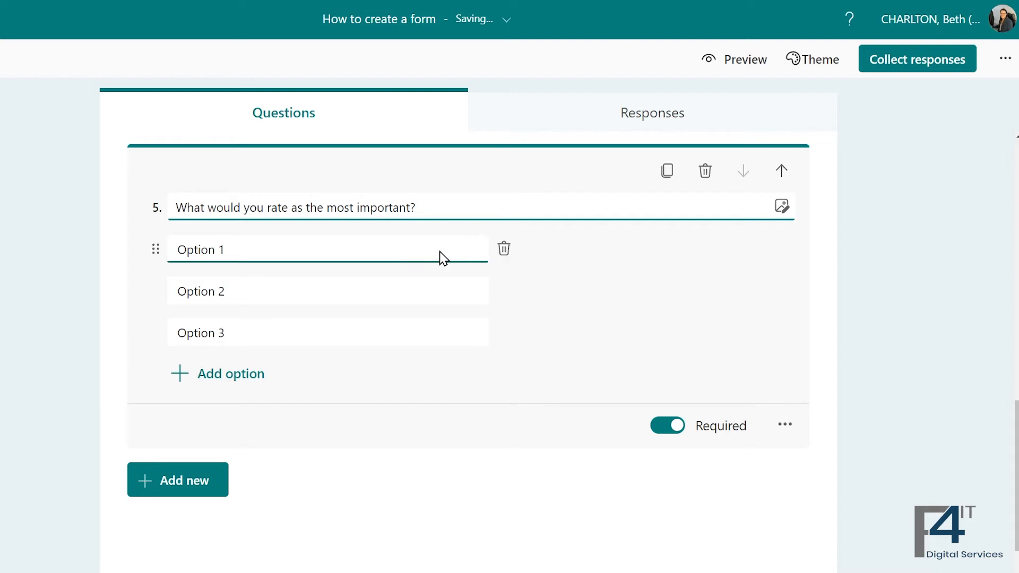
click(413, 253)
text(Microso)
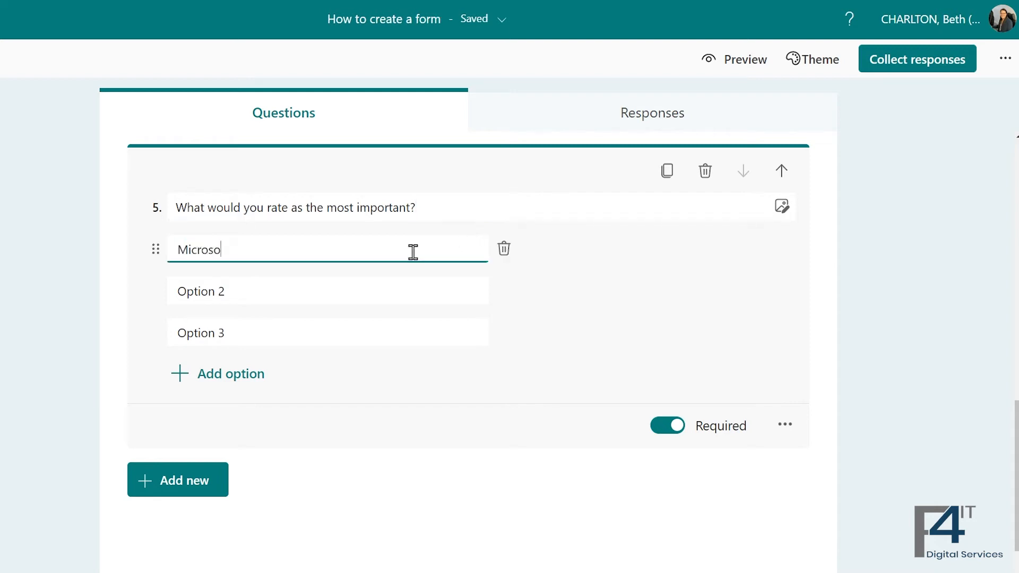
text(ft Outlook)
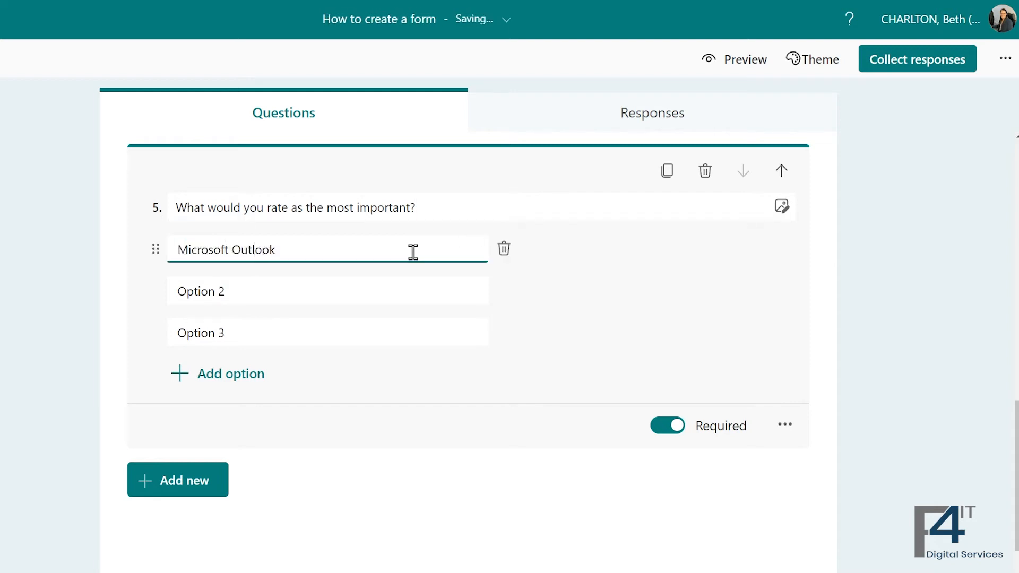
click(380, 291)
text(Micro)
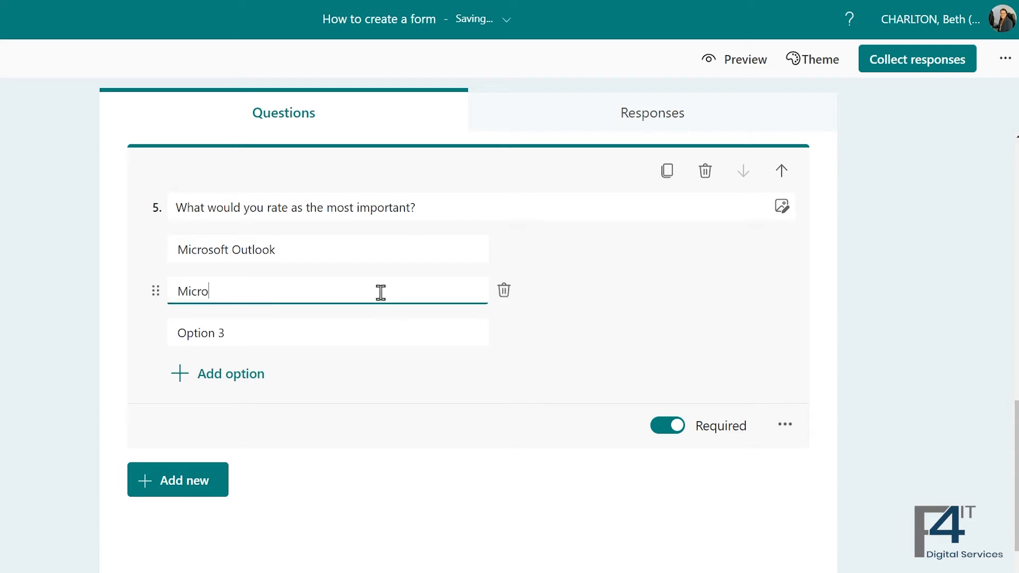
text(soft Teams)
click(366, 333)
text(Mi)
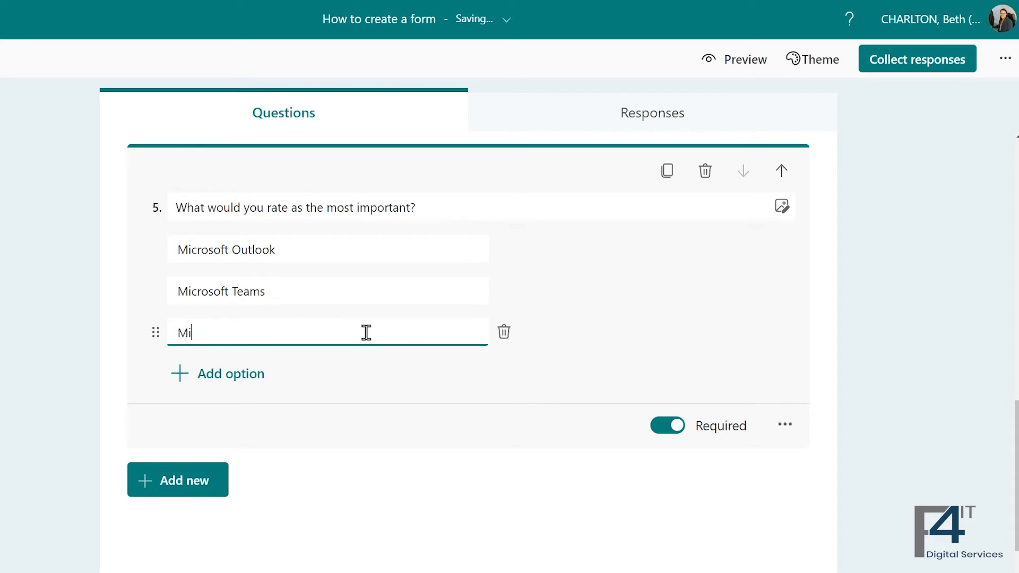
text(crosoft Word)
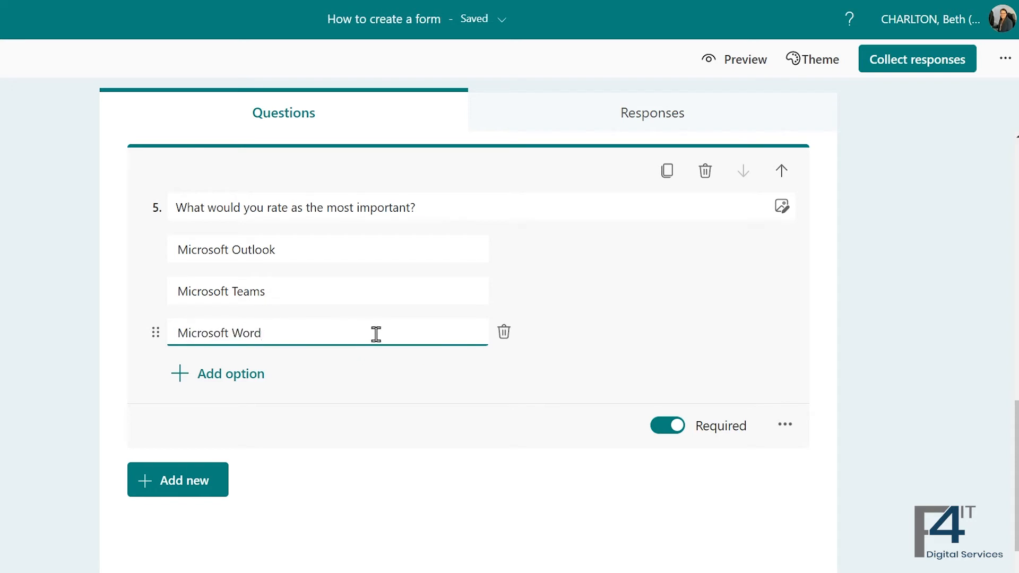
click(789, 428)
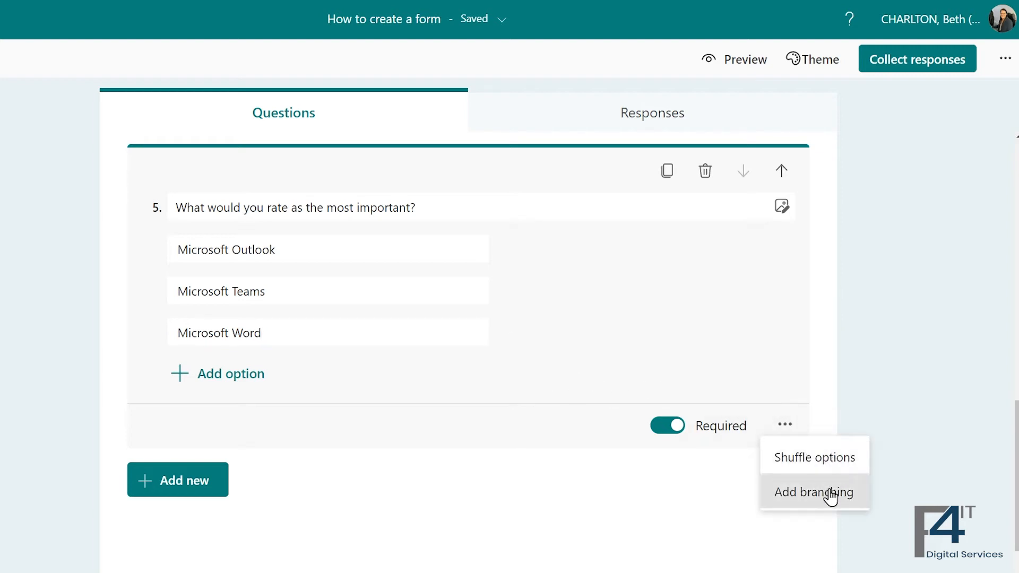
click(810, 375)
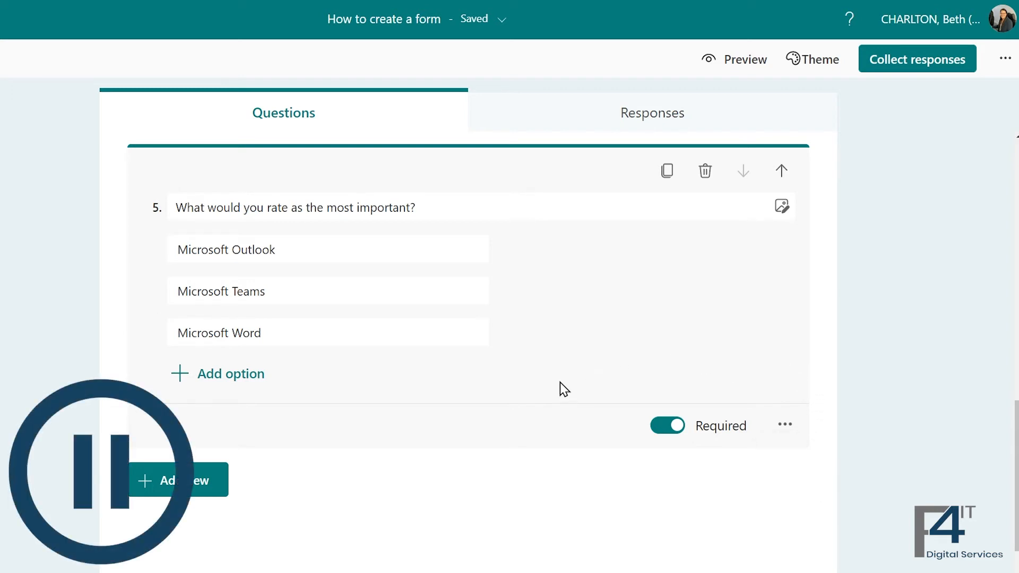
click(505, 473)
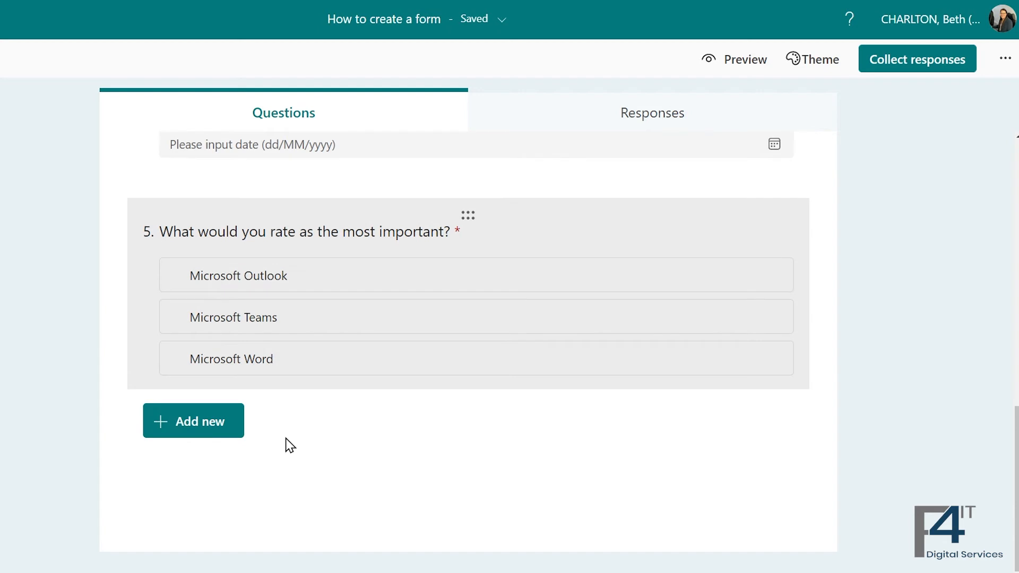
Add a Likert question reading "What is your opinion on the following topics?" with all suggested options: Excellent, Good, Poor, Fair and Very poor
click(221, 427)
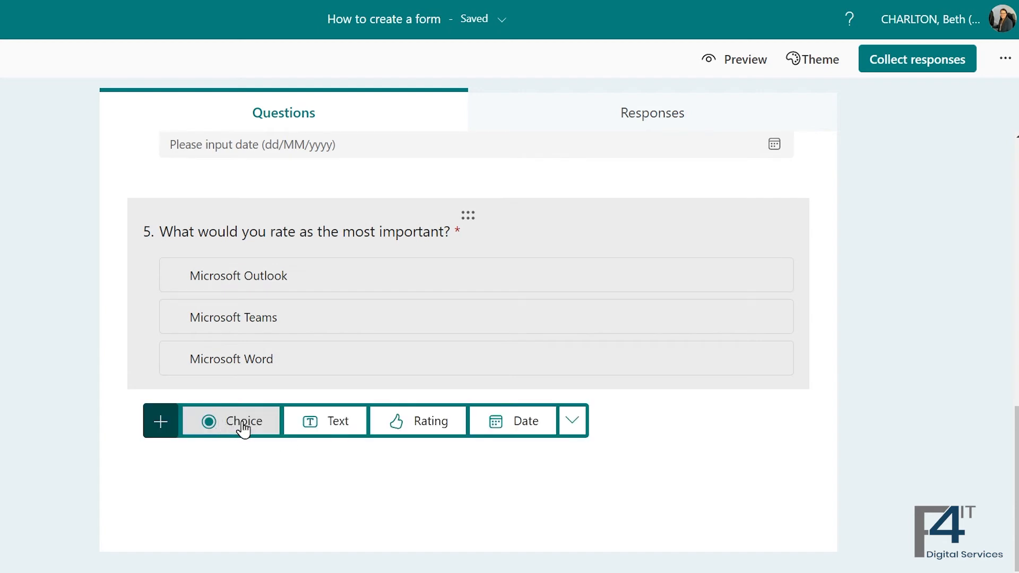
click(583, 429)
mouse_move(644, 307)
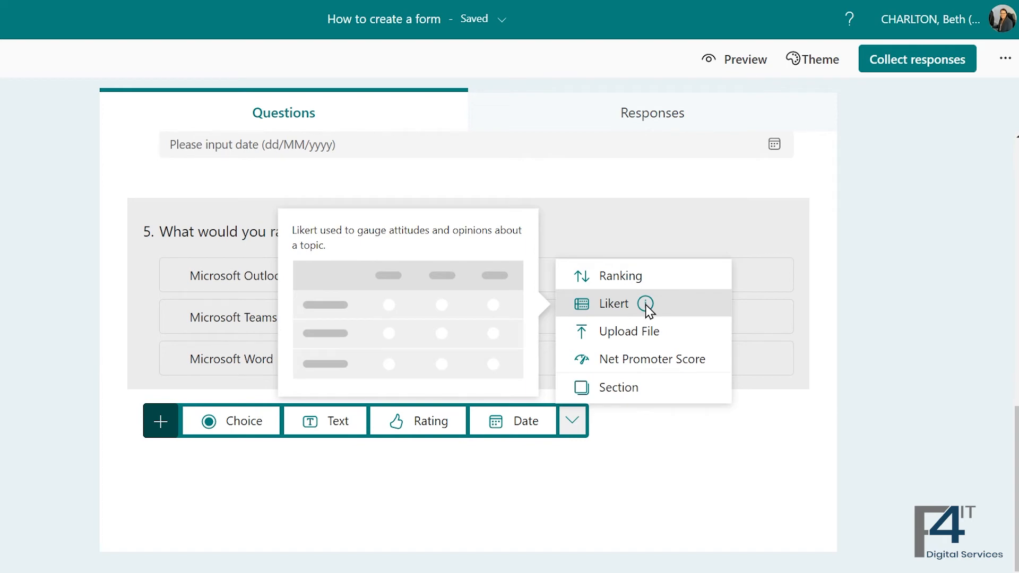
click(648, 310)
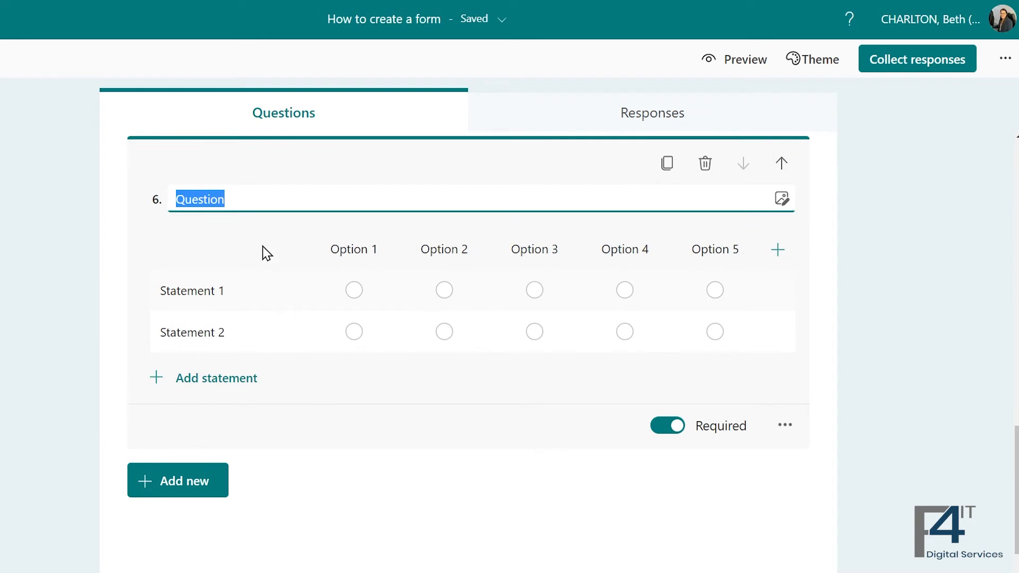
text(What )
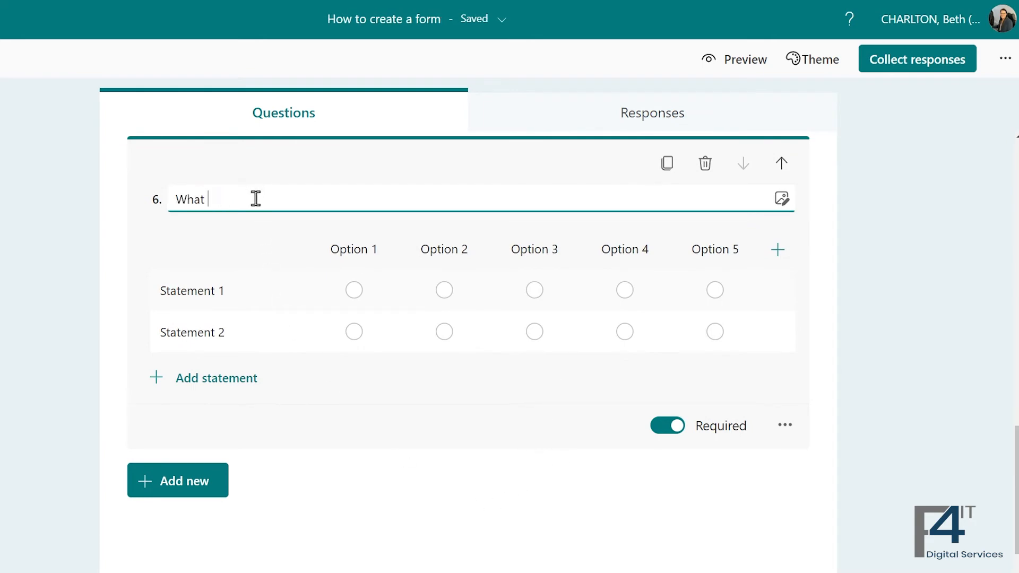
text(is your o)
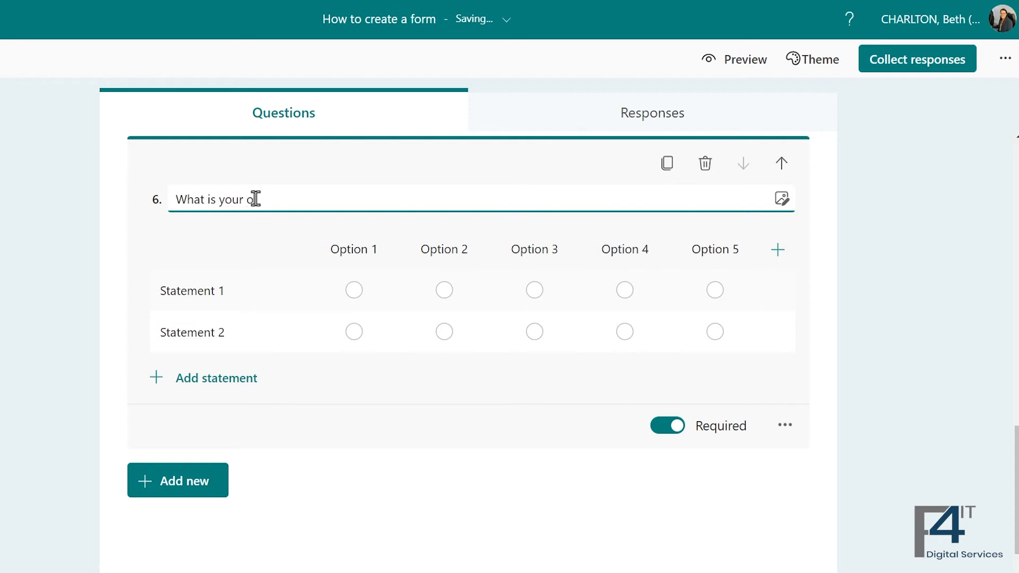
text(pinion on the following)
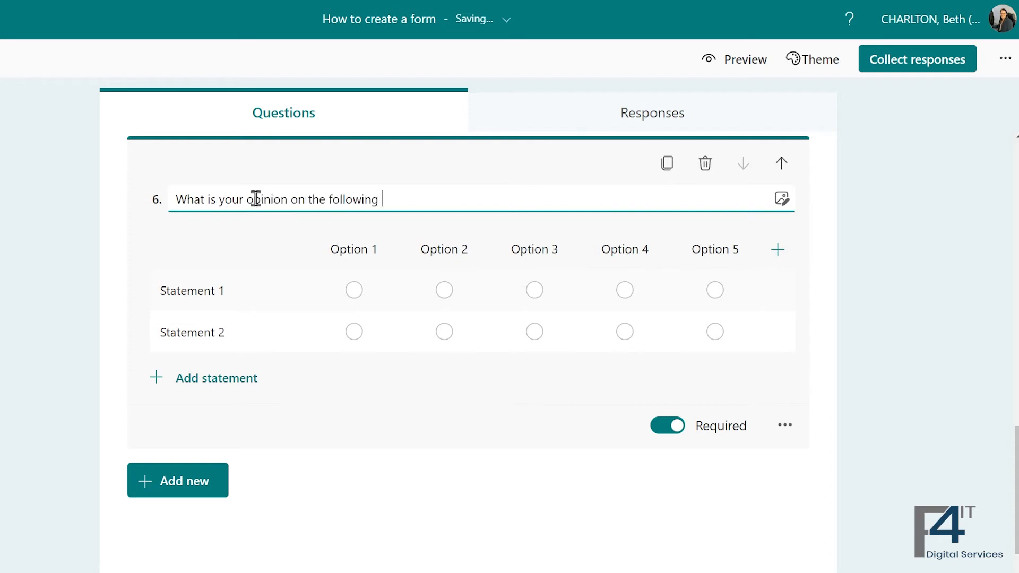
text( topics?)
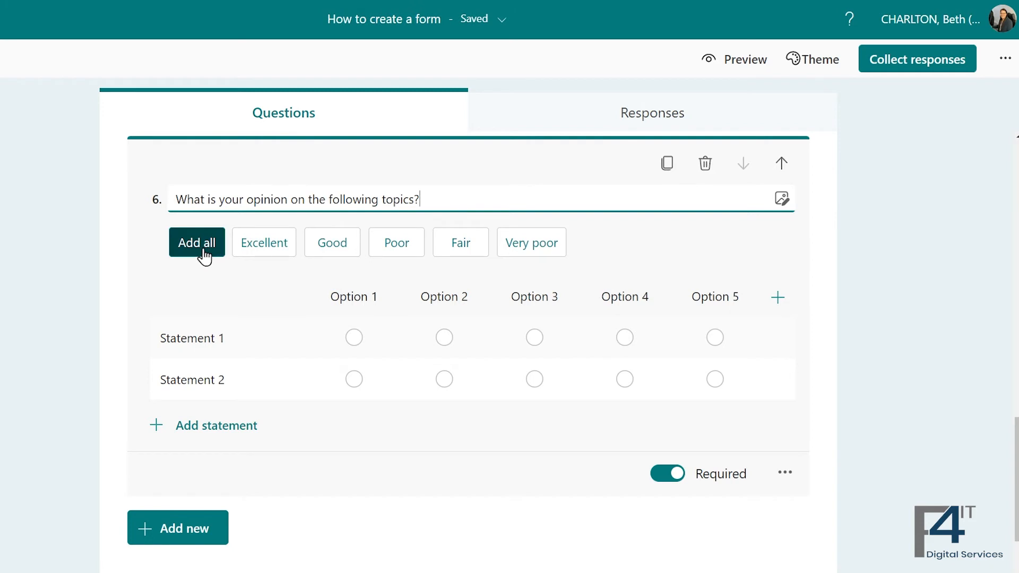
click(203, 251)
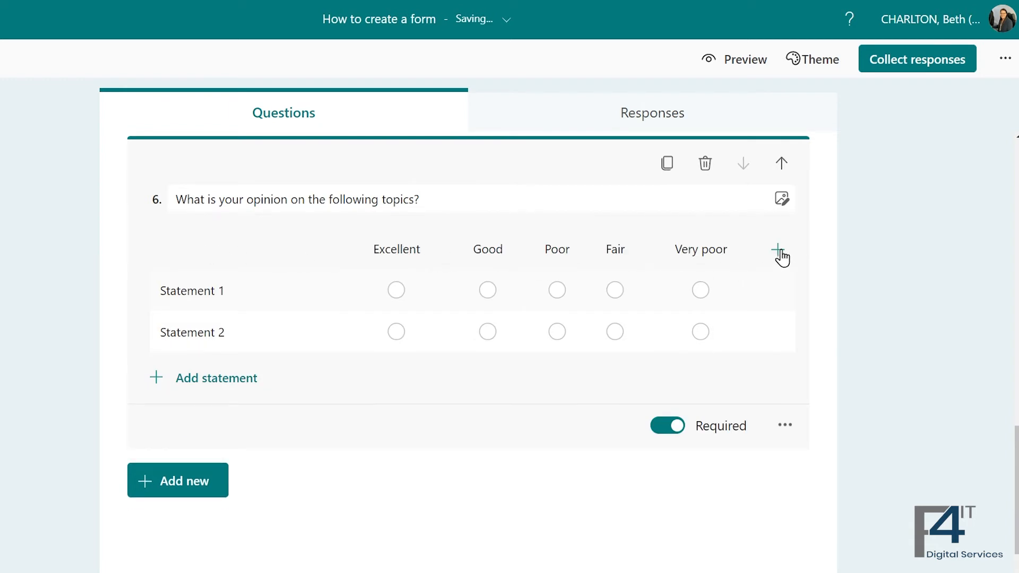
Rename the Likert question's third column heading as Fair and its fourth as Poor
click(716, 251)
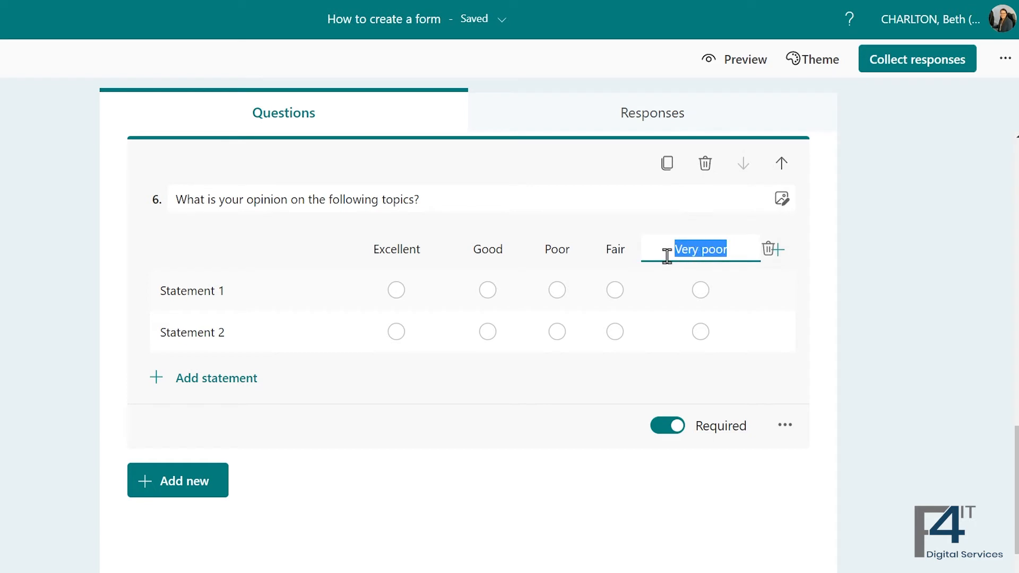
click(559, 248)
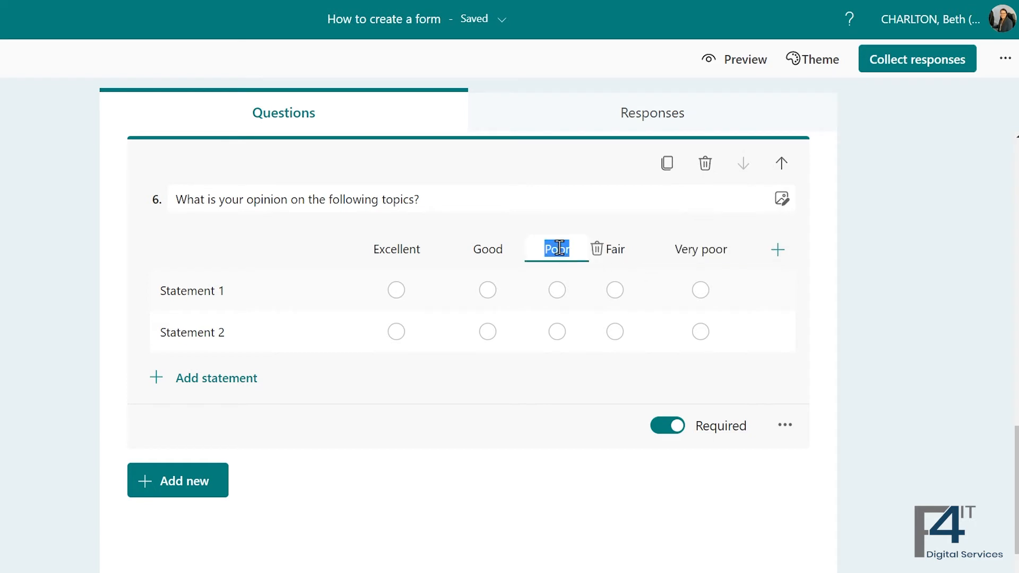
text(Fair)
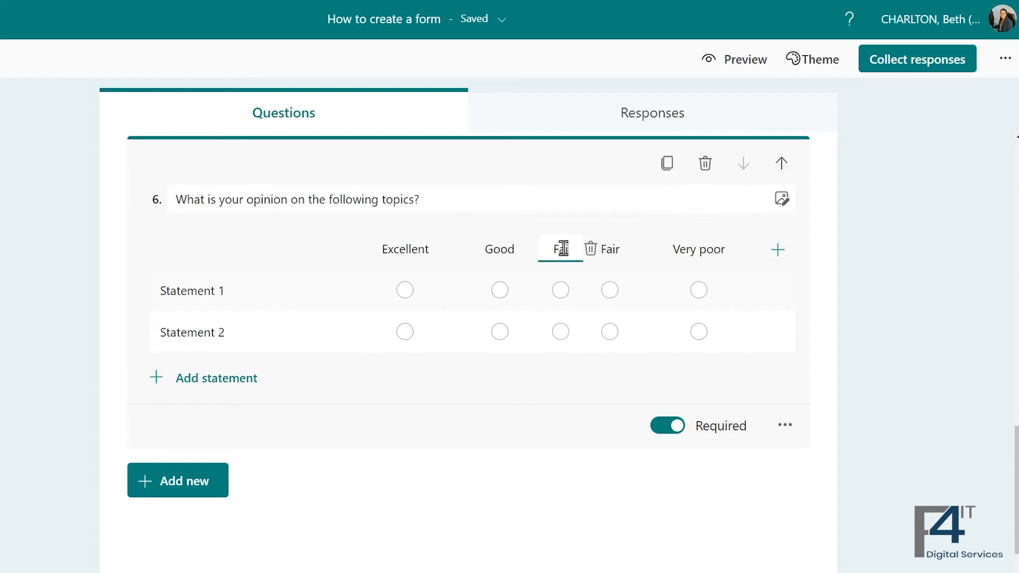
click(612, 250)
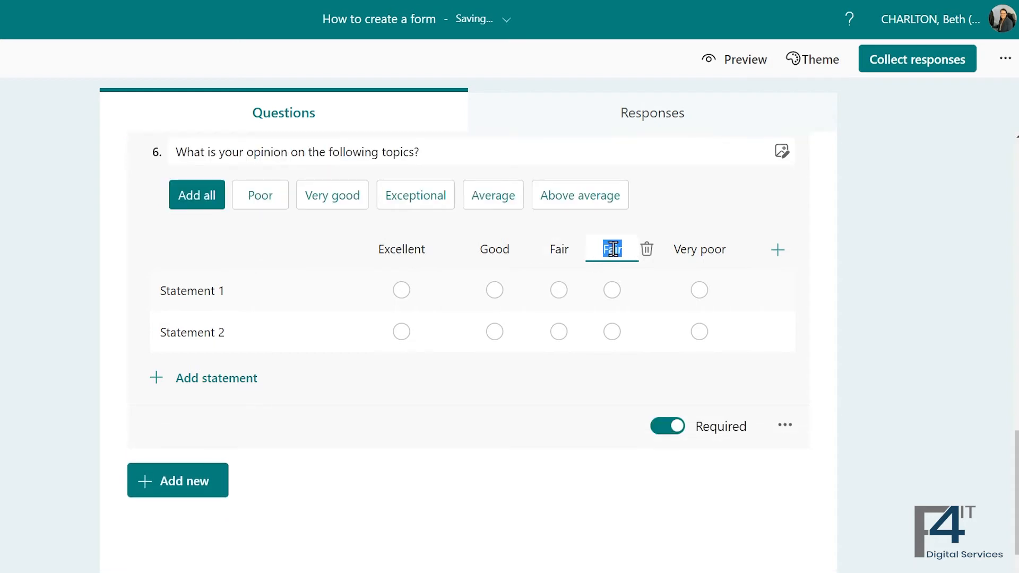
text(Poor)
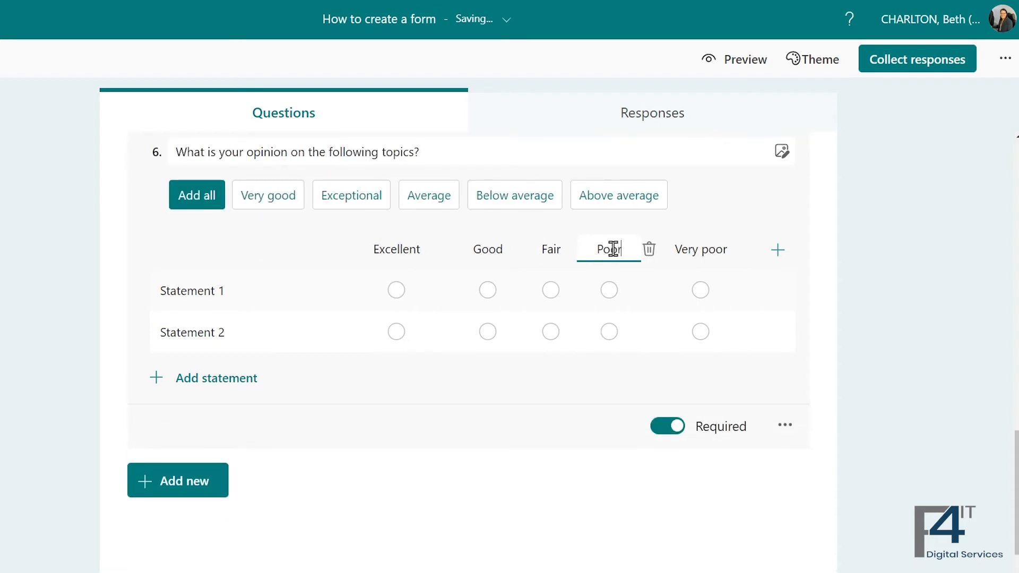
Set the Likert statements to "Your trainers attitude?" and "How did you find the interactive activities?", and close the question's editing
click(193, 290)
text(Y)
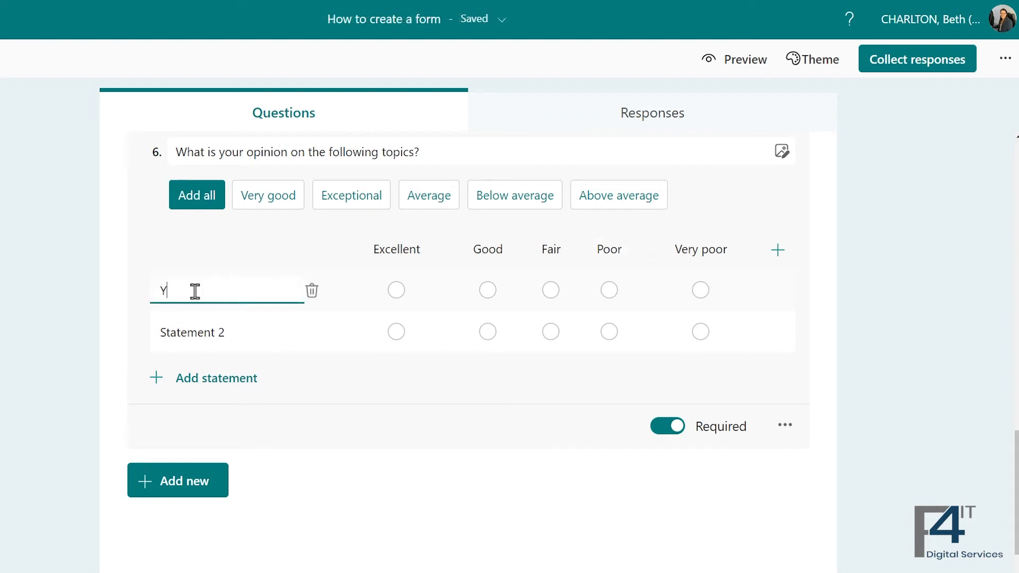
text(our trainers at)
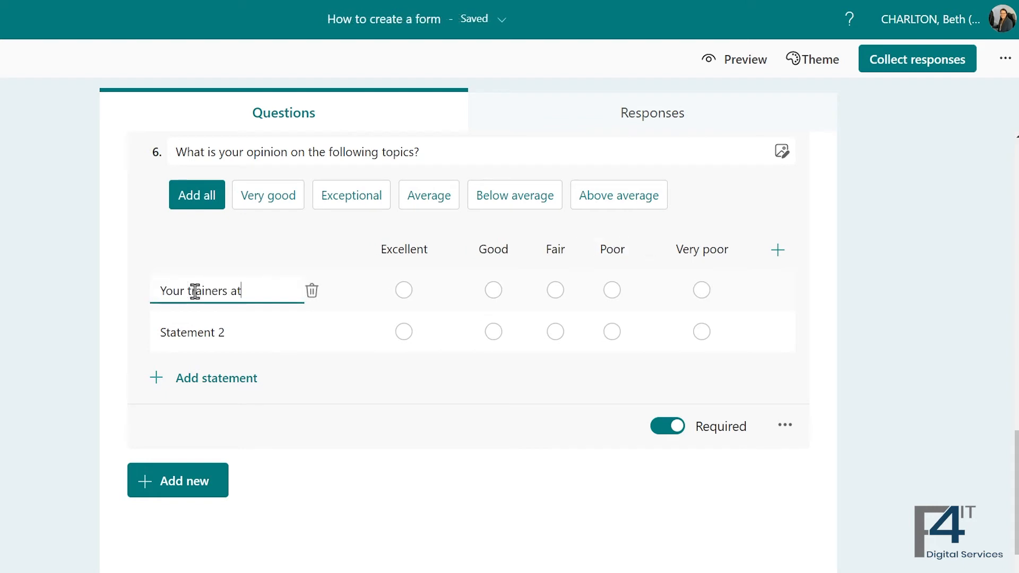
text(titude?)
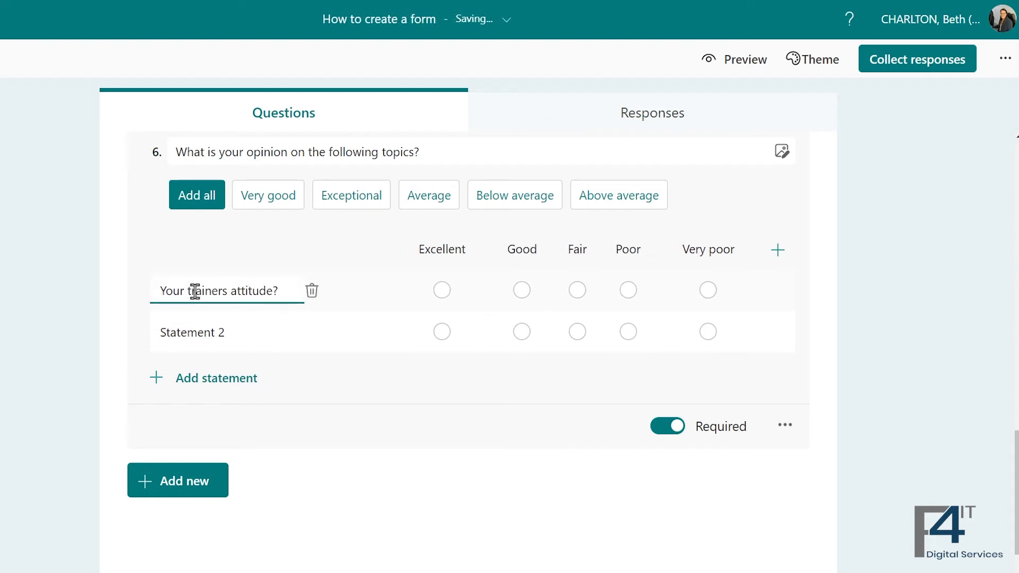
click(187, 332)
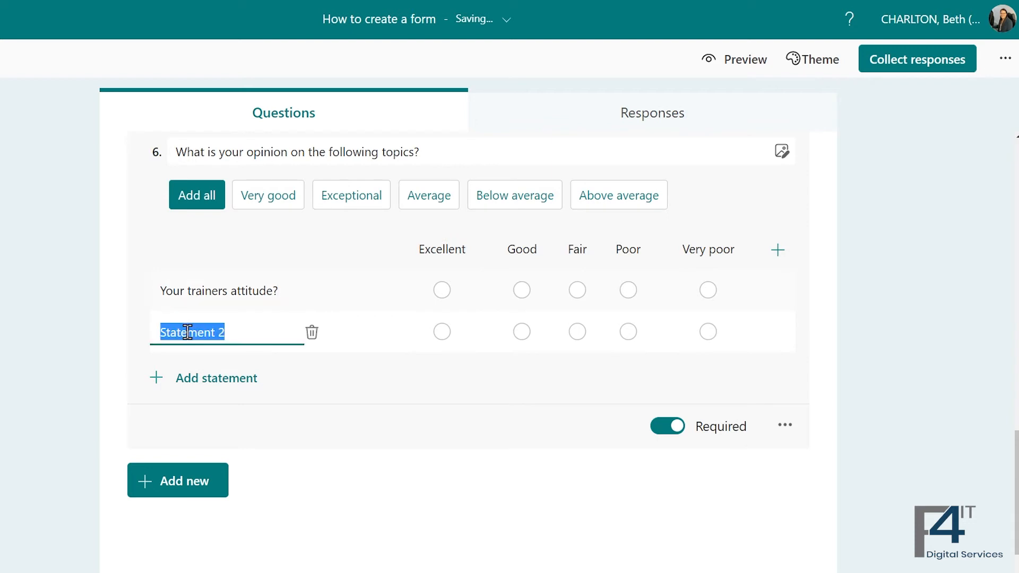
text(How did you find t)
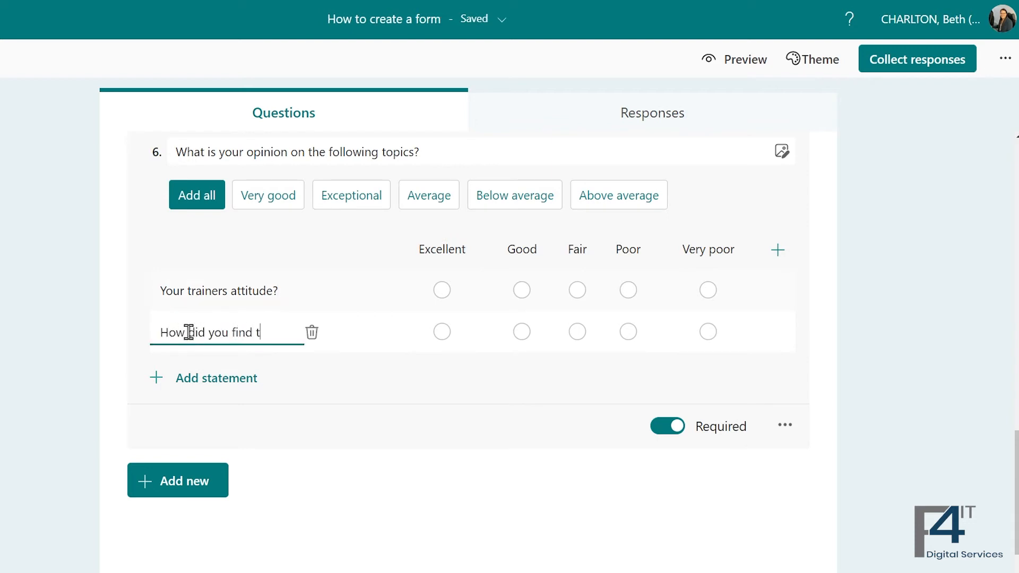
text(he interactive acti)
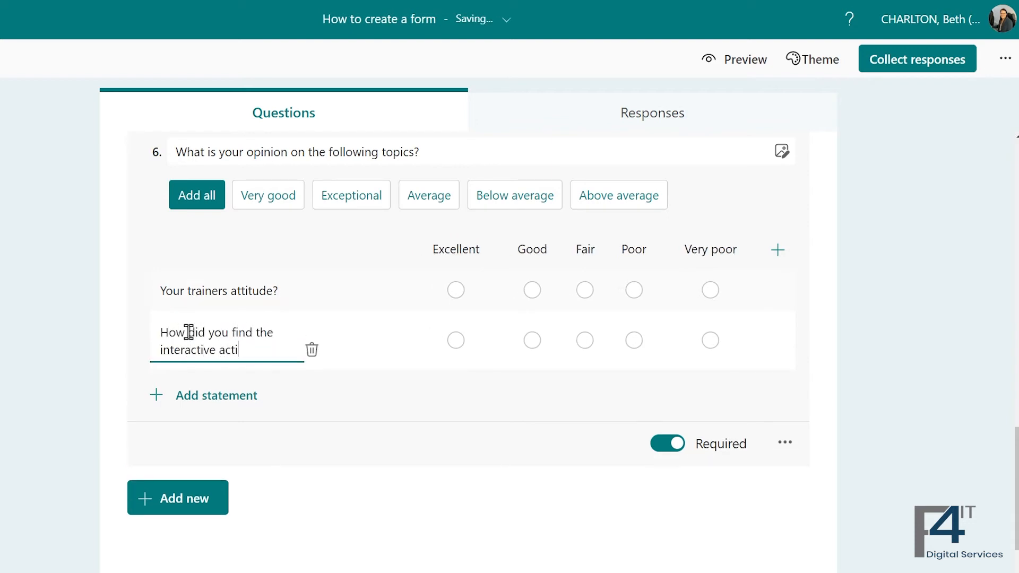
text(vities?)
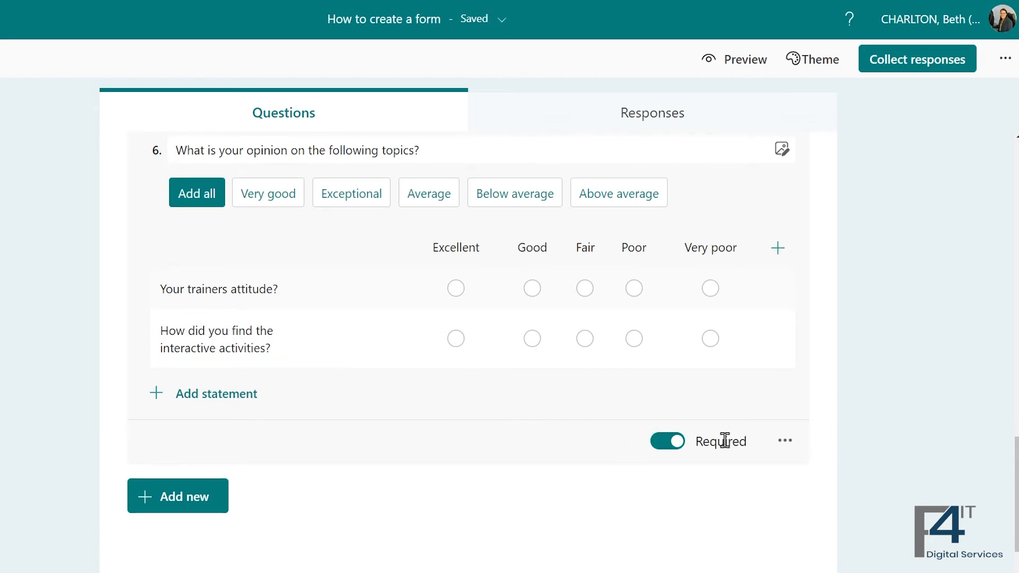
click(786, 450)
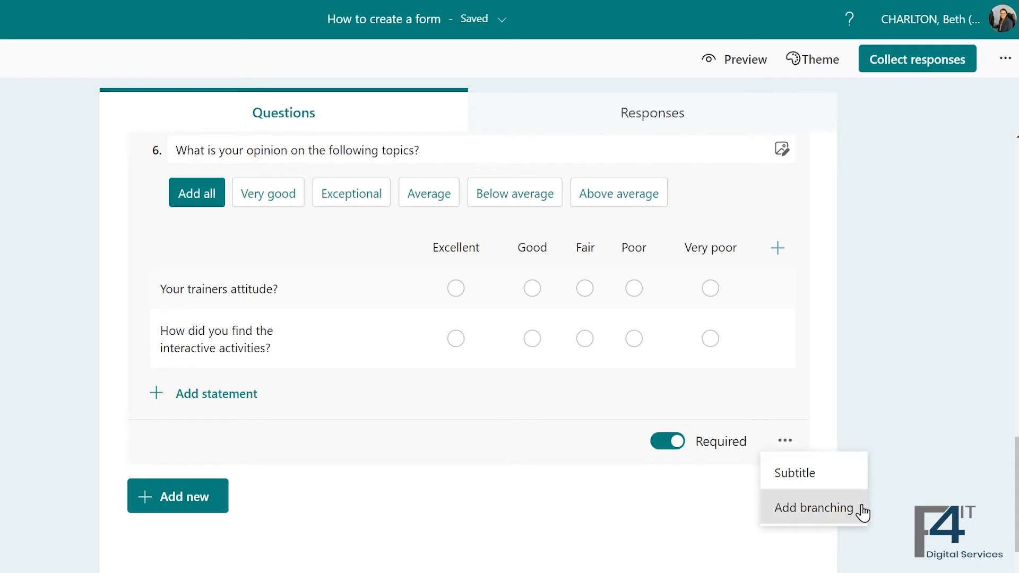
click(674, 499)
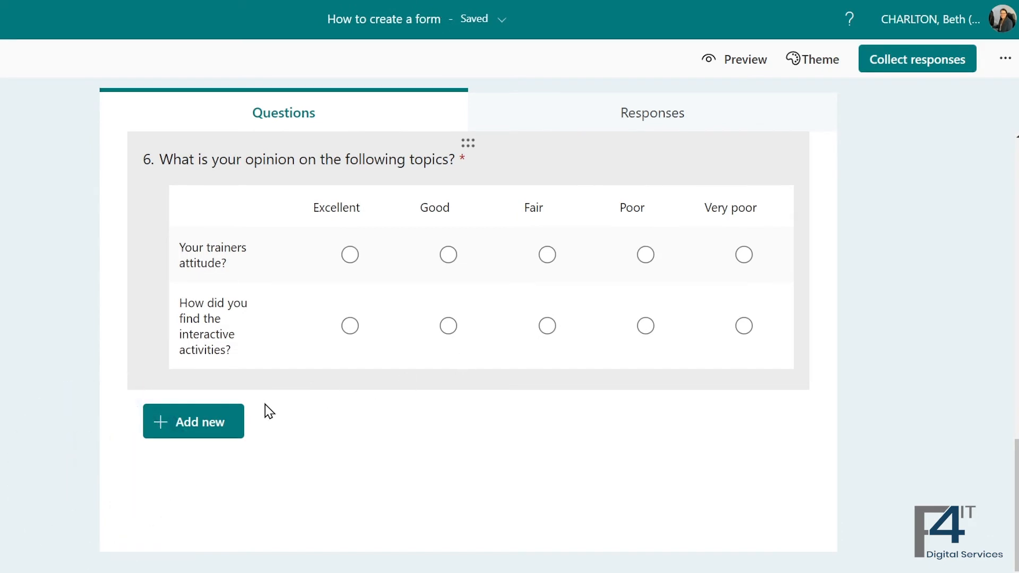
Add an Upload File question reading "Please include your completed medical form.", accepting the OneDrive folder creation
click(226, 423)
click(571, 425)
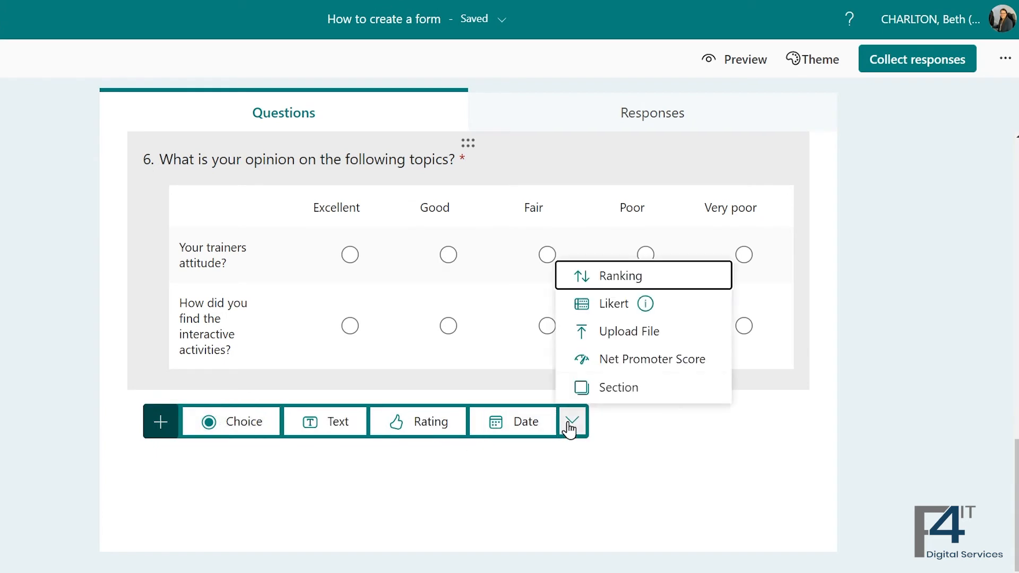
click(652, 333)
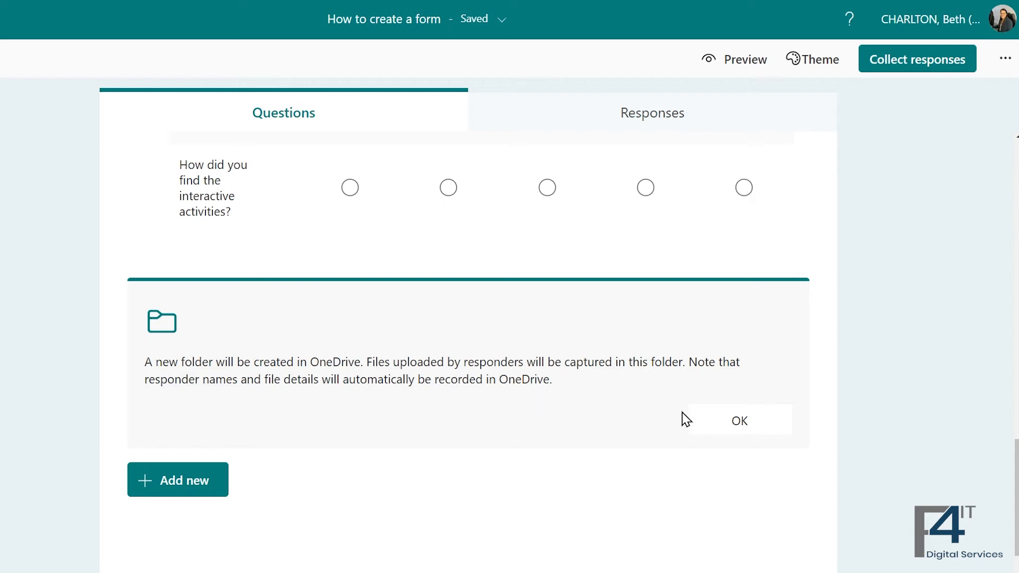
click(710, 420)
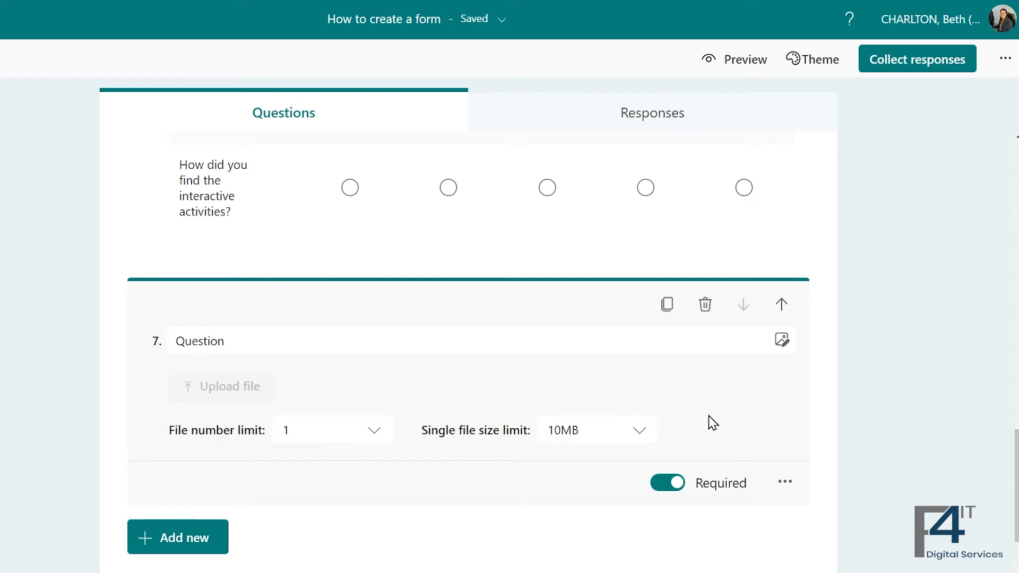
click(527, 343)
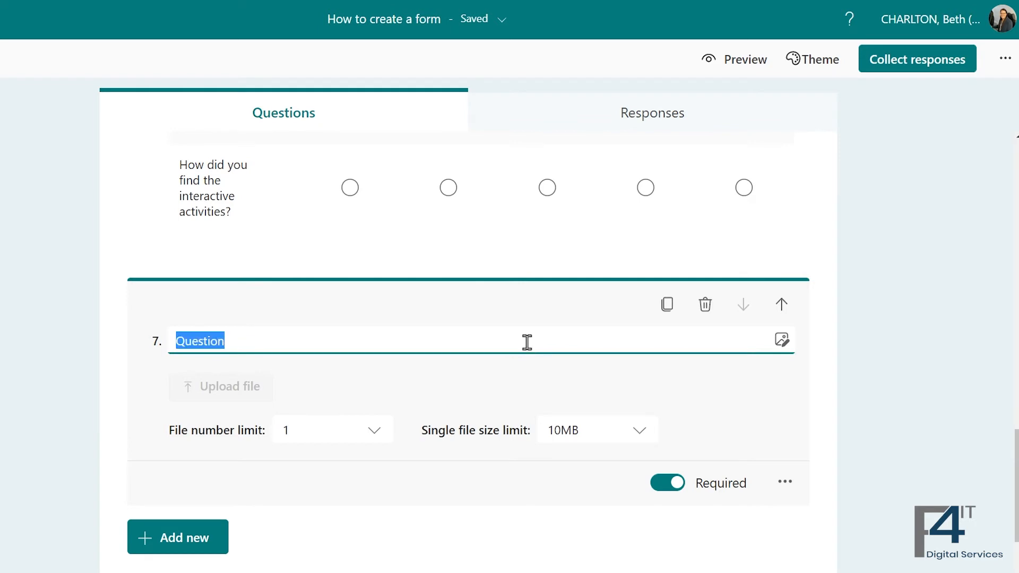
text(Please inclu)
text(de )
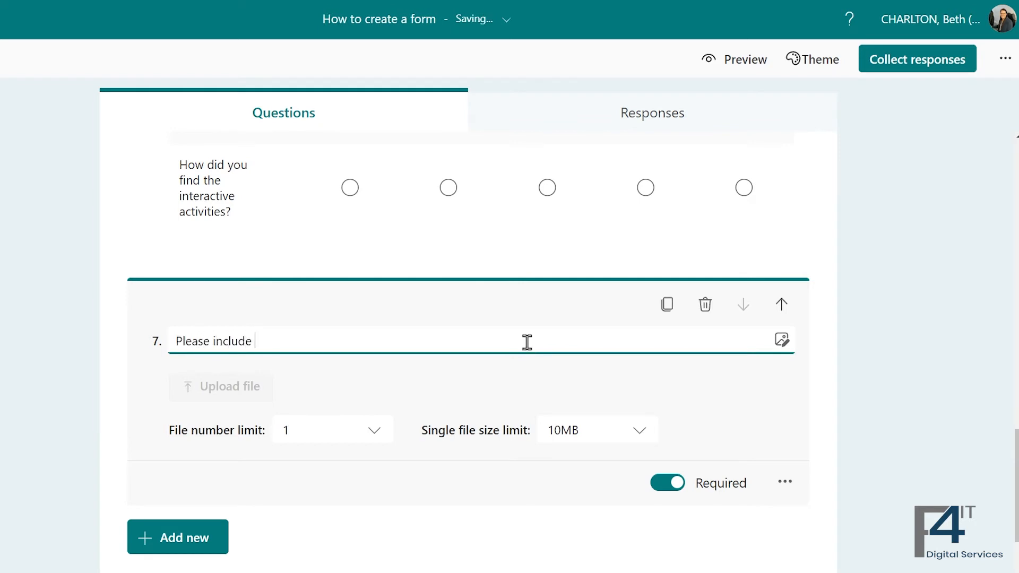
text(your completed medical form.)
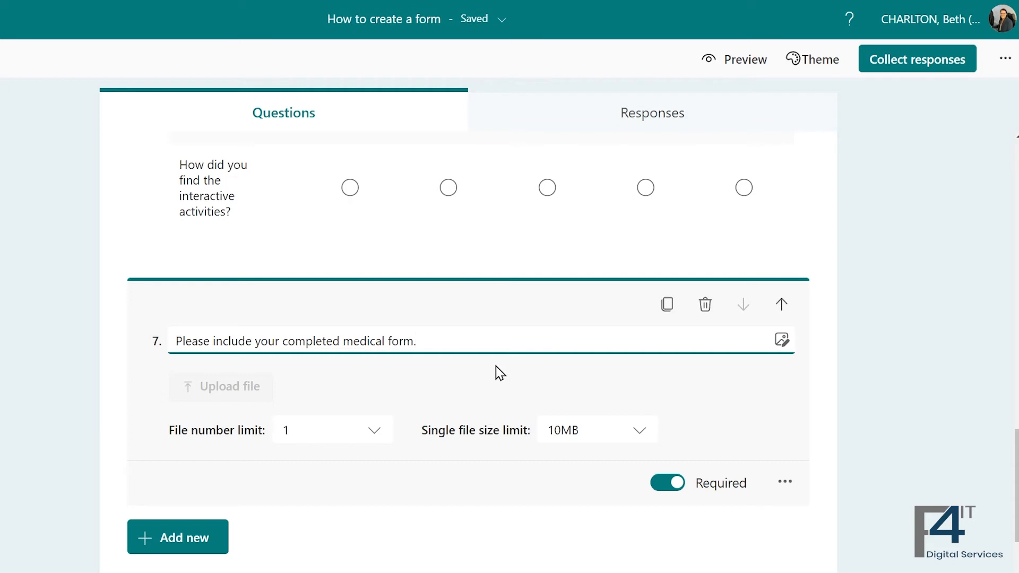
Limit the upload question to 3 files of 100MB each and make it not required
click(377, 431)
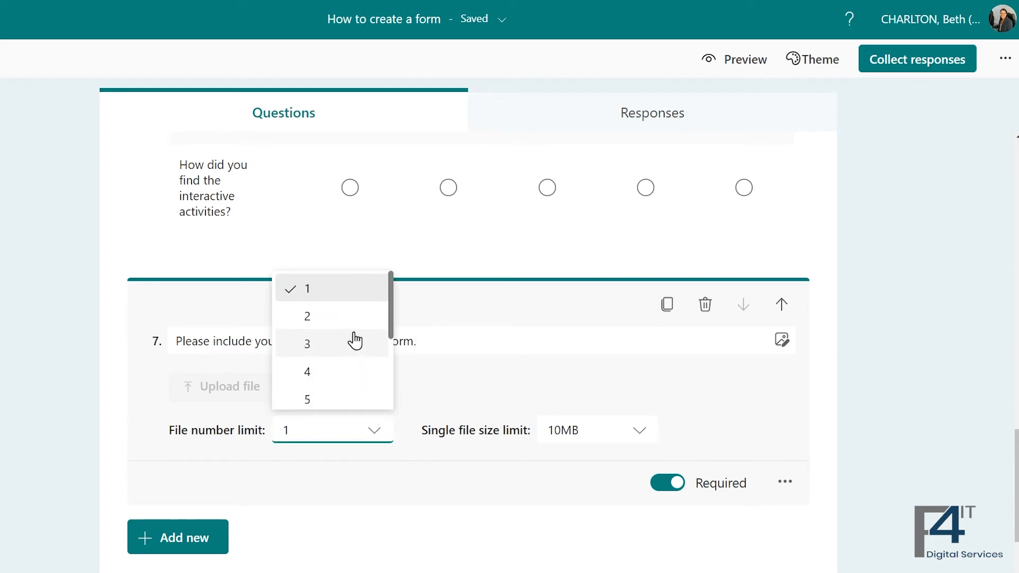
scroll(354, 341, down, 2)
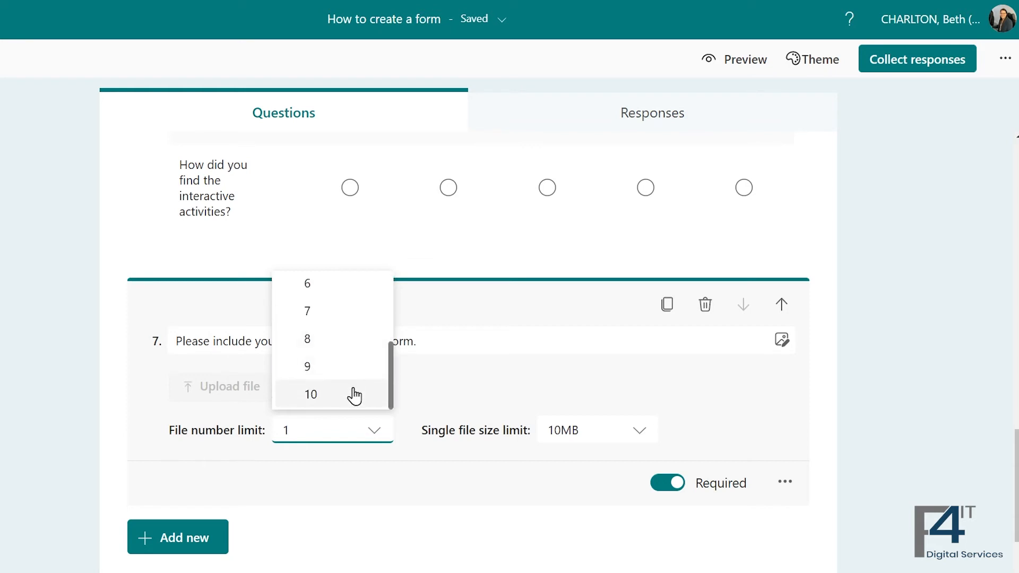
scroll(353, 397, up, 3)
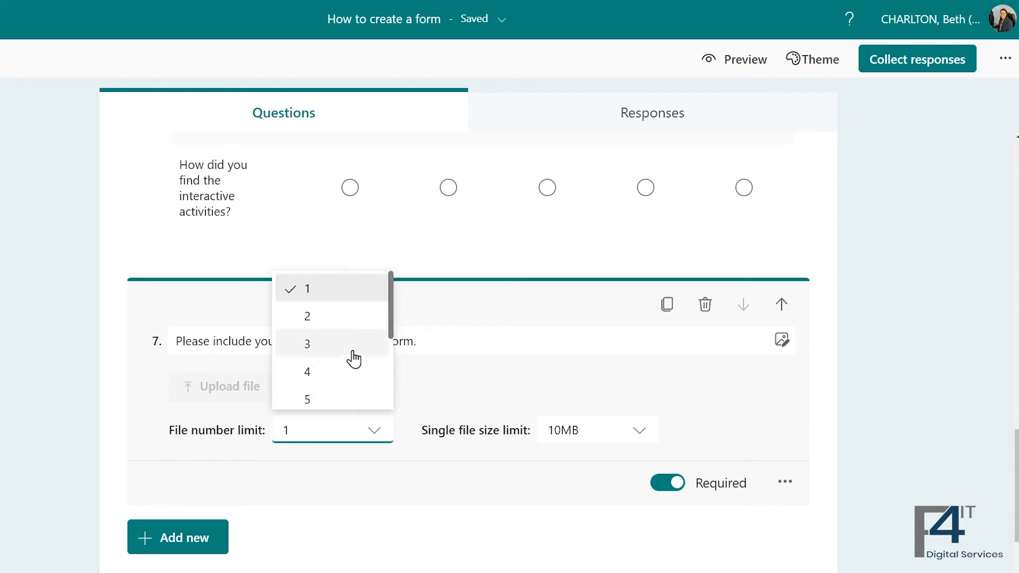
click(353, 345)
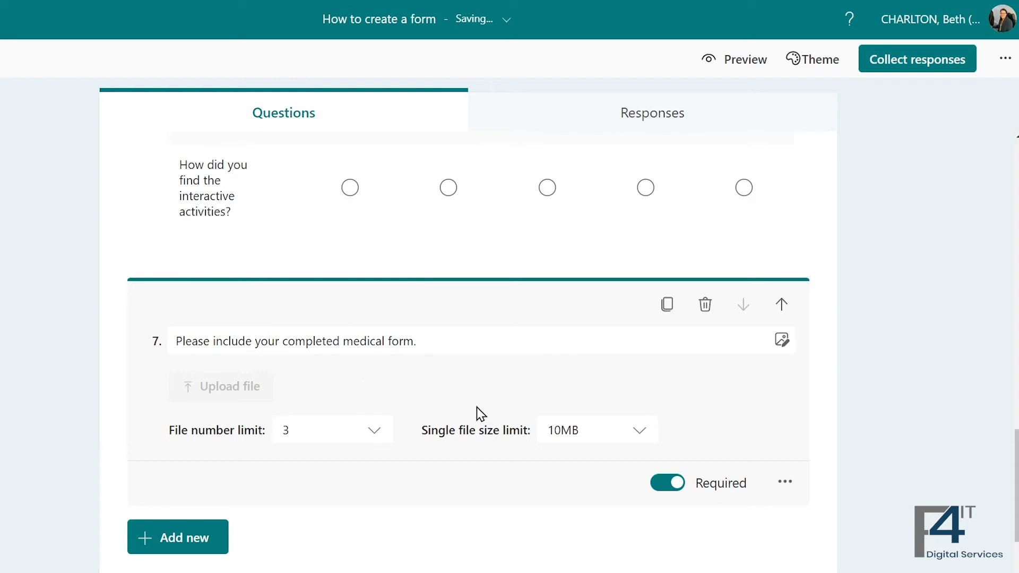
click(645, 436)
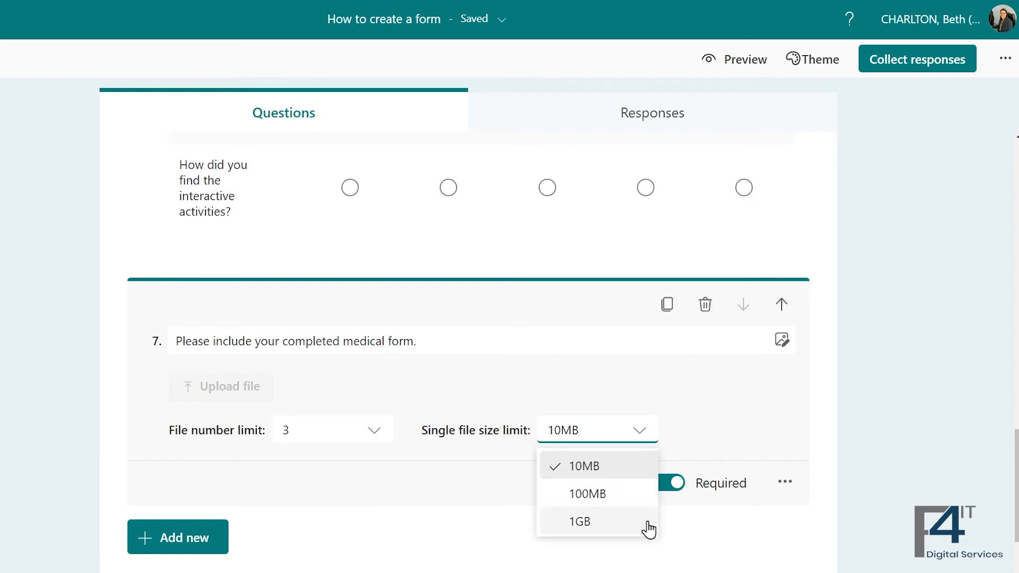
click(643, 496)
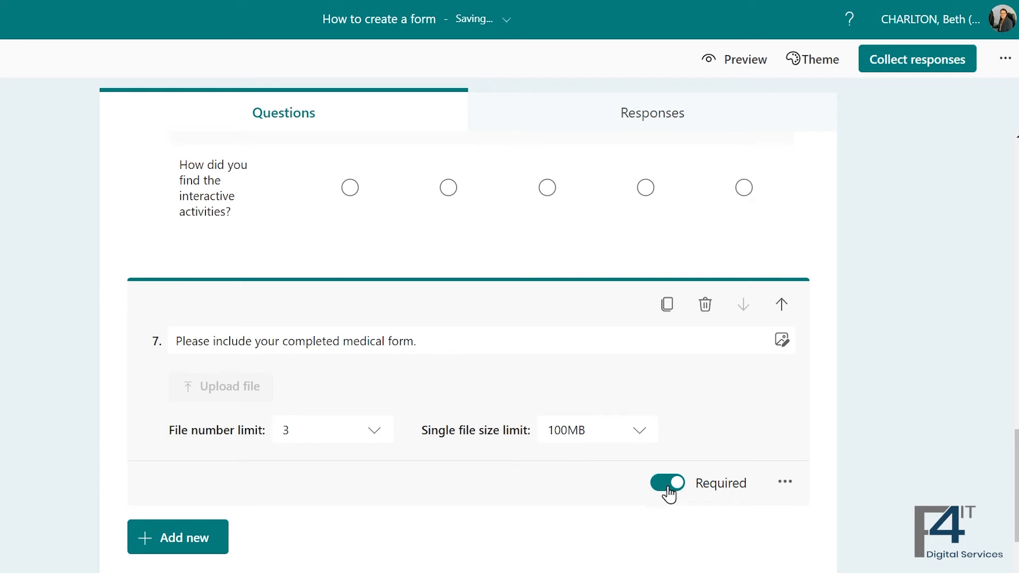
click(667, 489)
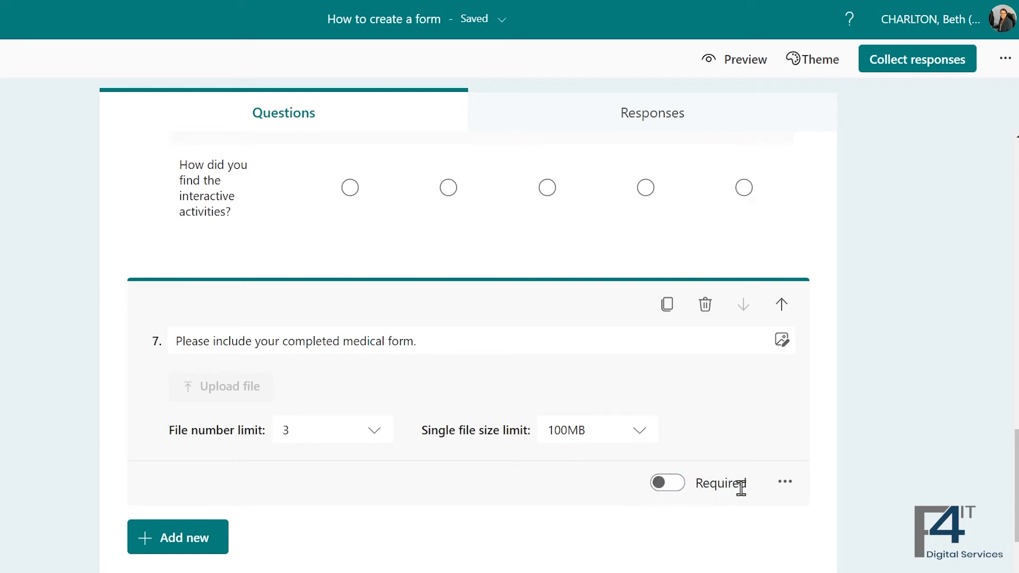
Restrict the upload question's file types to Word and PDF, excluding Excel, PPT, Image, Video and Audio
click(782, 488)
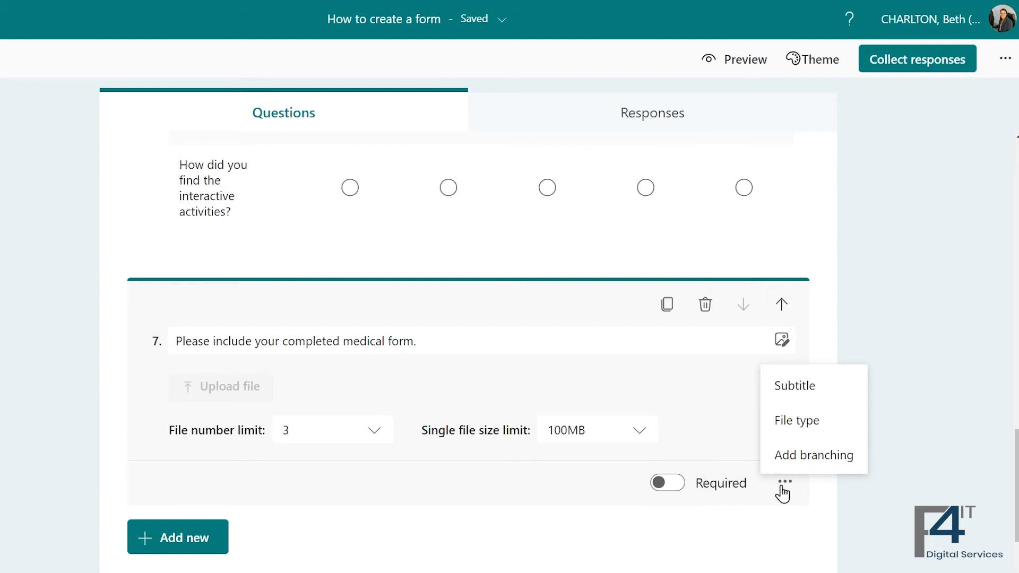
click(824, 422)
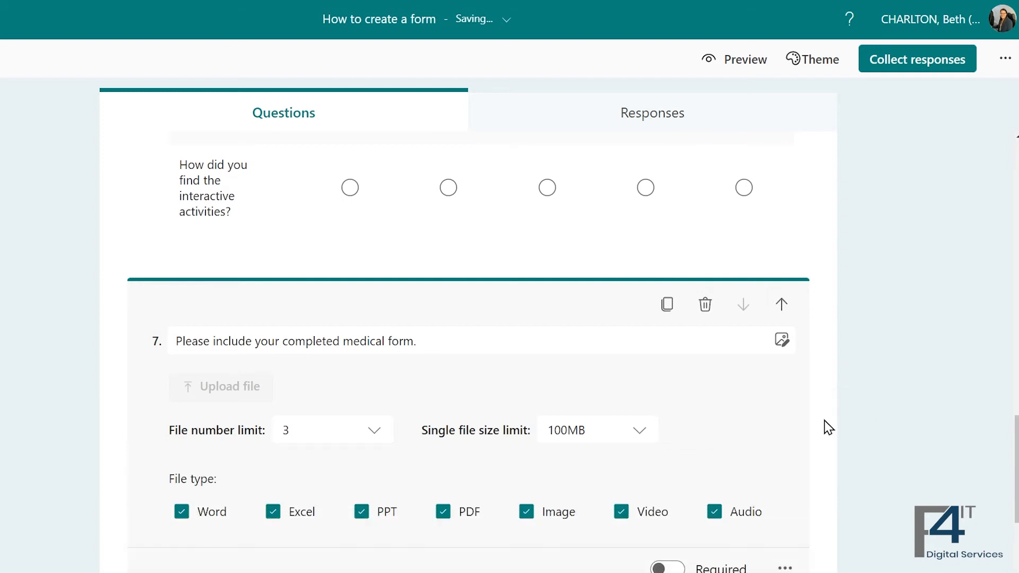
scroll(767, 441, down, 1)
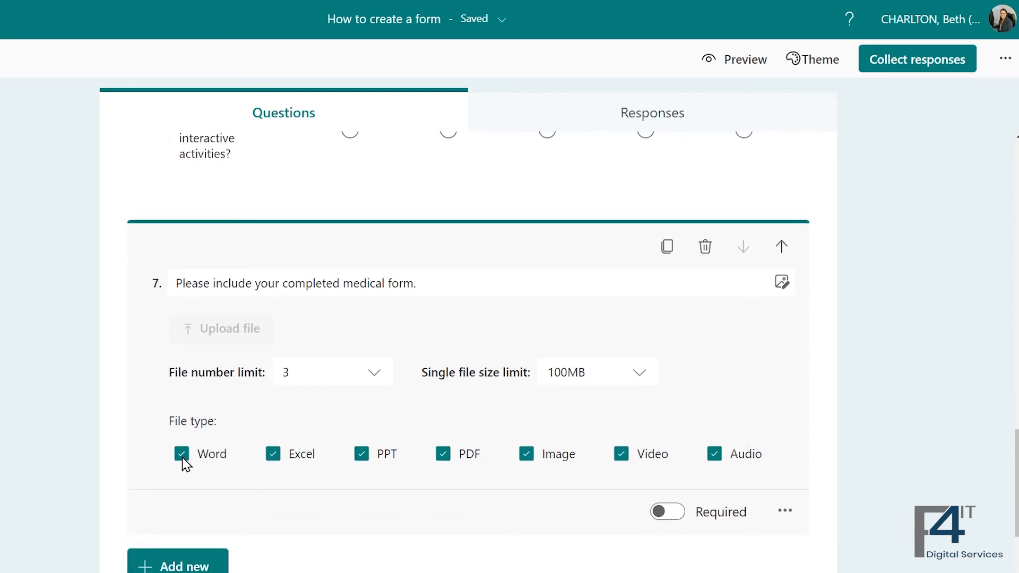
click(275, 461)
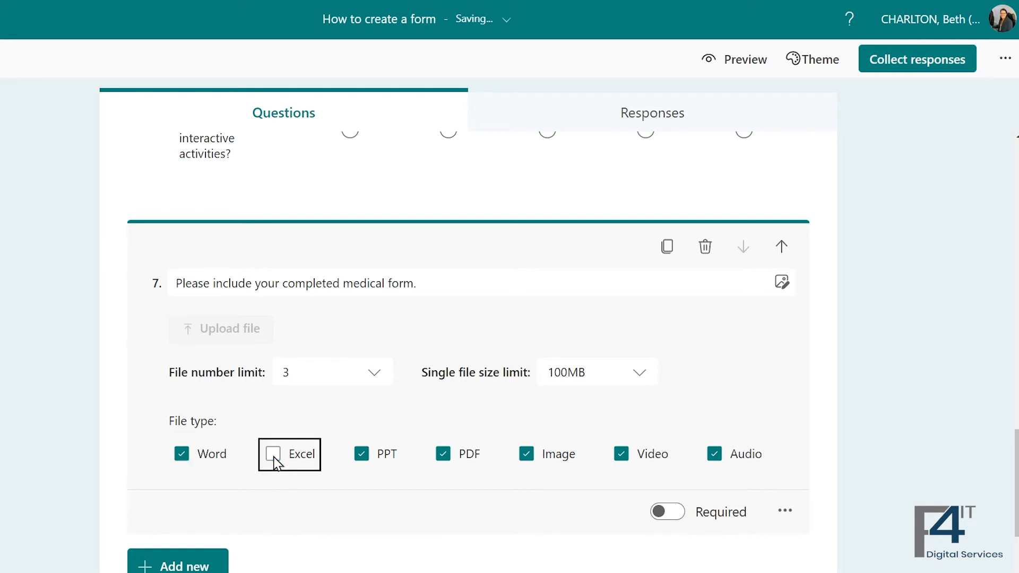
click(366, 458)
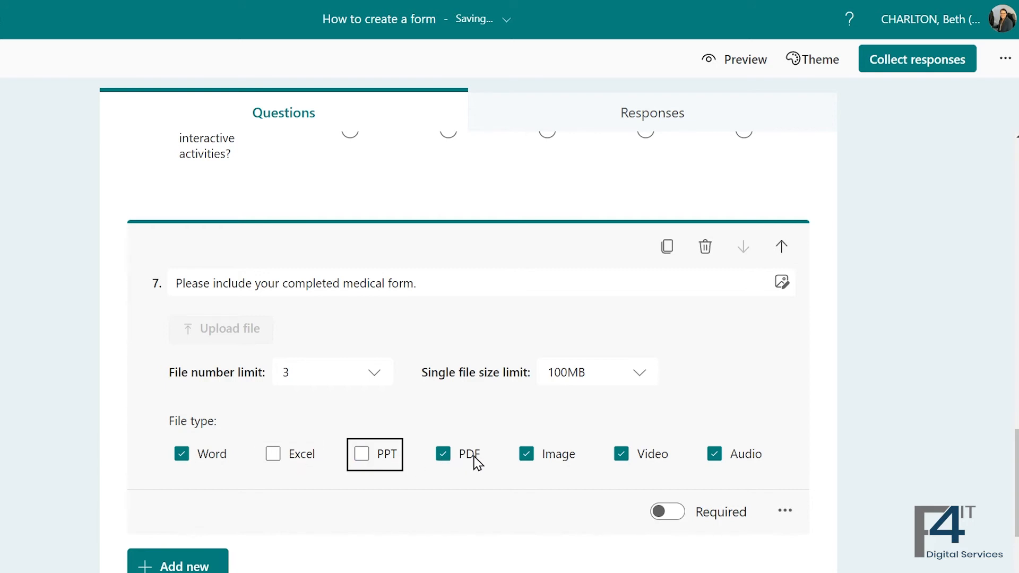
click(527, 455)
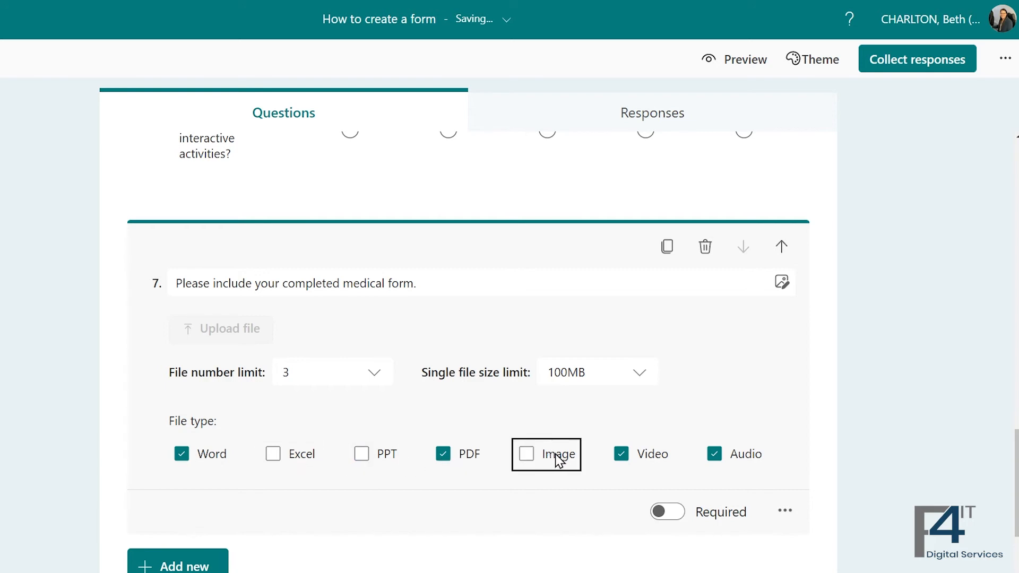
click(623, 456)
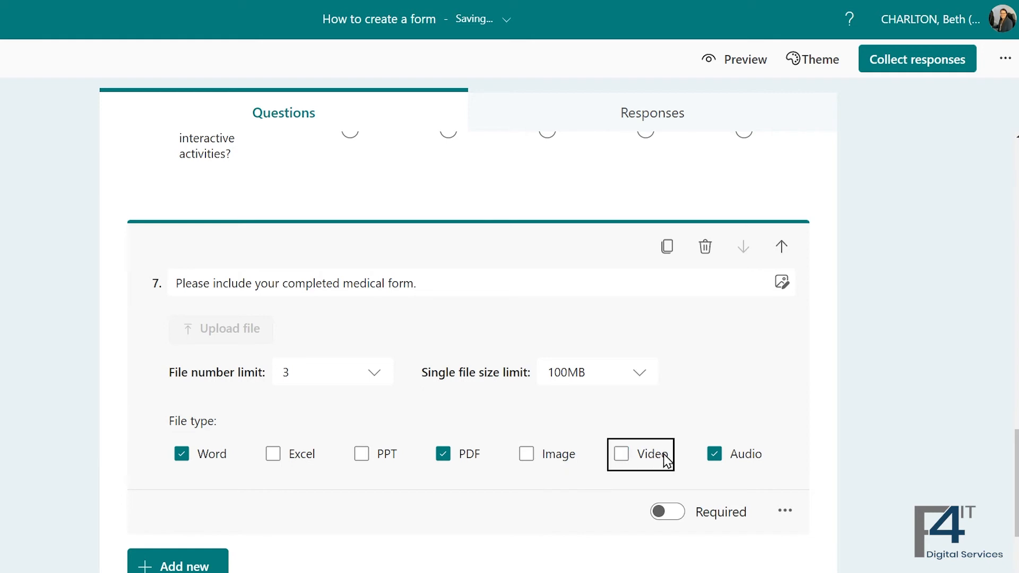
click(716, 455)
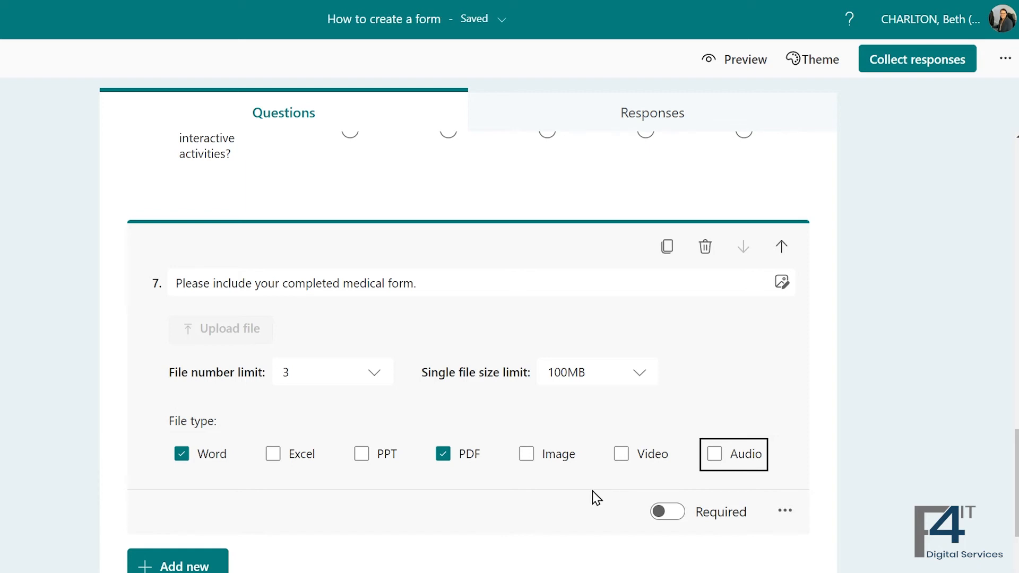
Add a Net Promoter Score question after the medical form upload question, keep its suggested wording, and make it required
scroll(554, 497, down, 1)
click(555, 496)
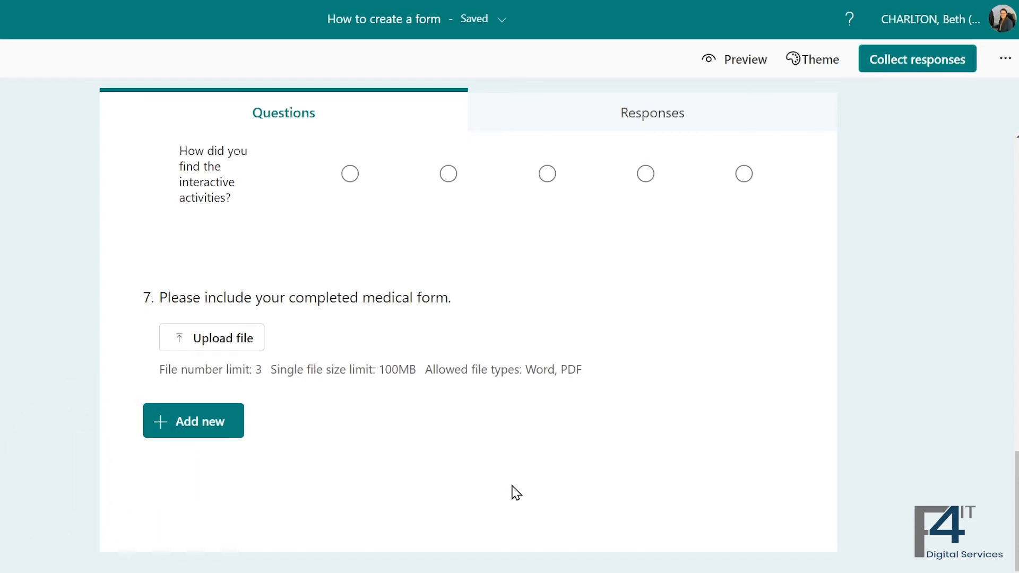
click(208, 435)
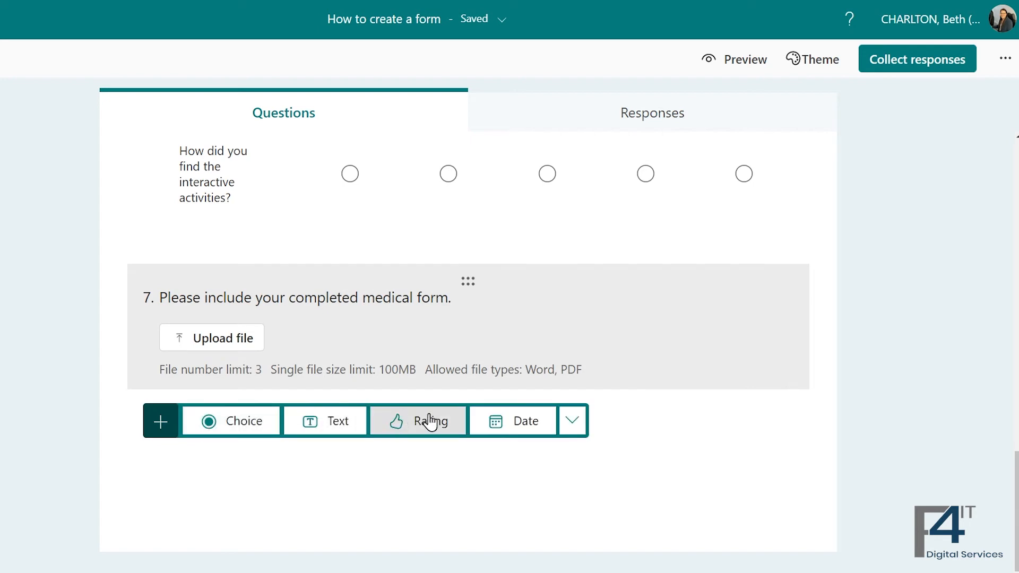
click(569, 421)
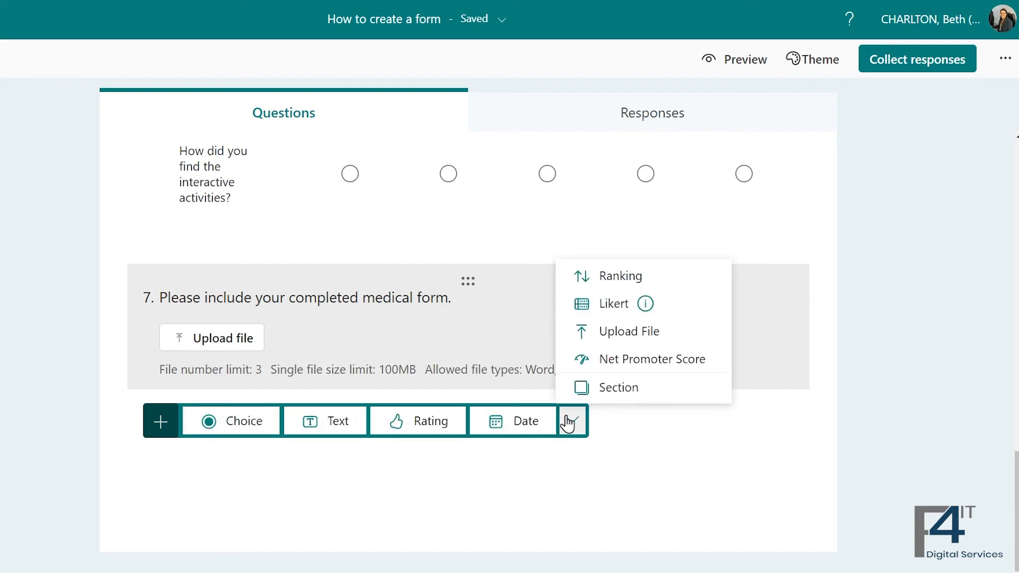
click(655, 360)
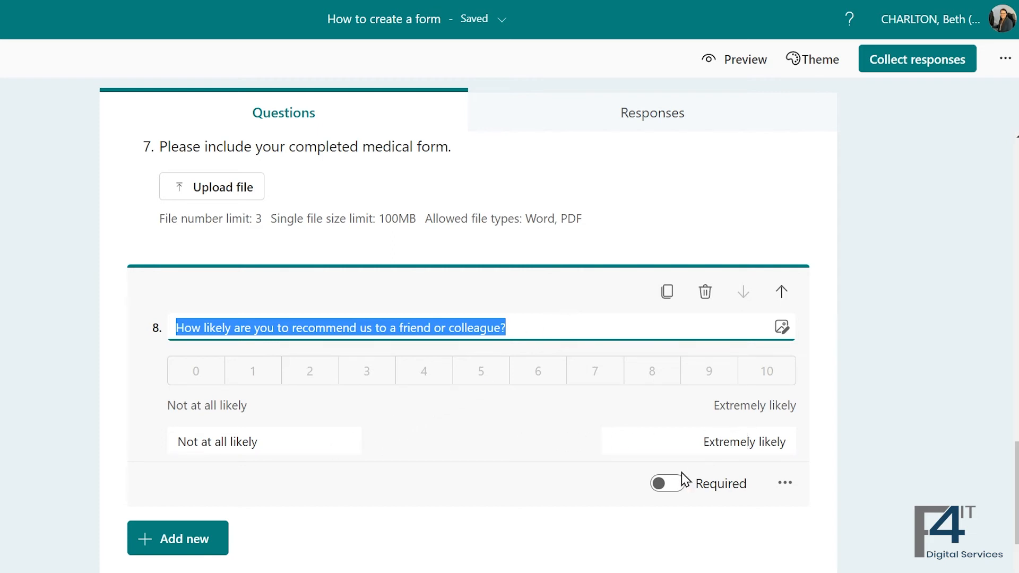
click(665, 483)
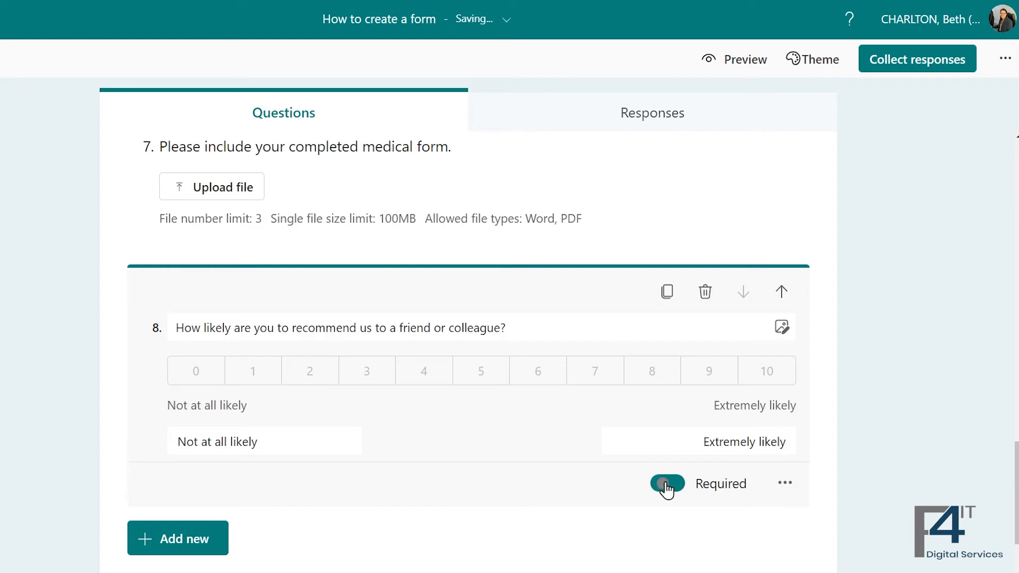
click(786, 484)
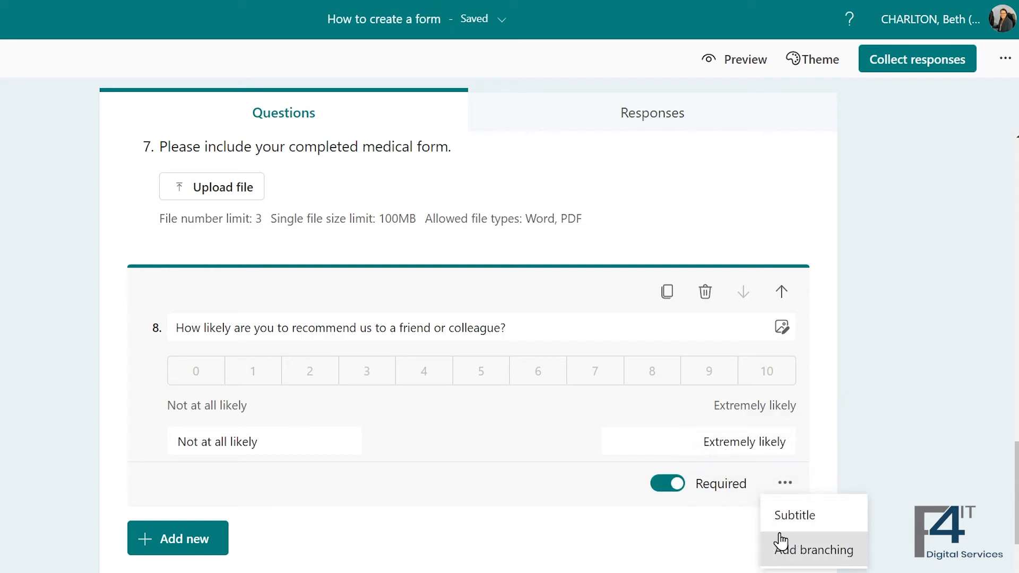
click(733, 540)
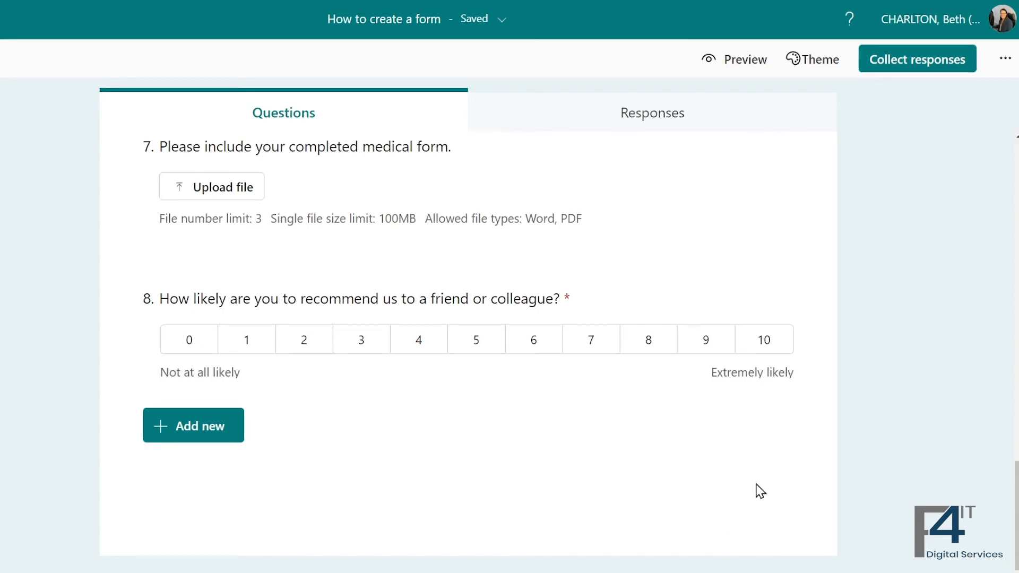
Move the "What is your name?" question above "What days are you available to work?"
scroll(760, 491, up, 10)
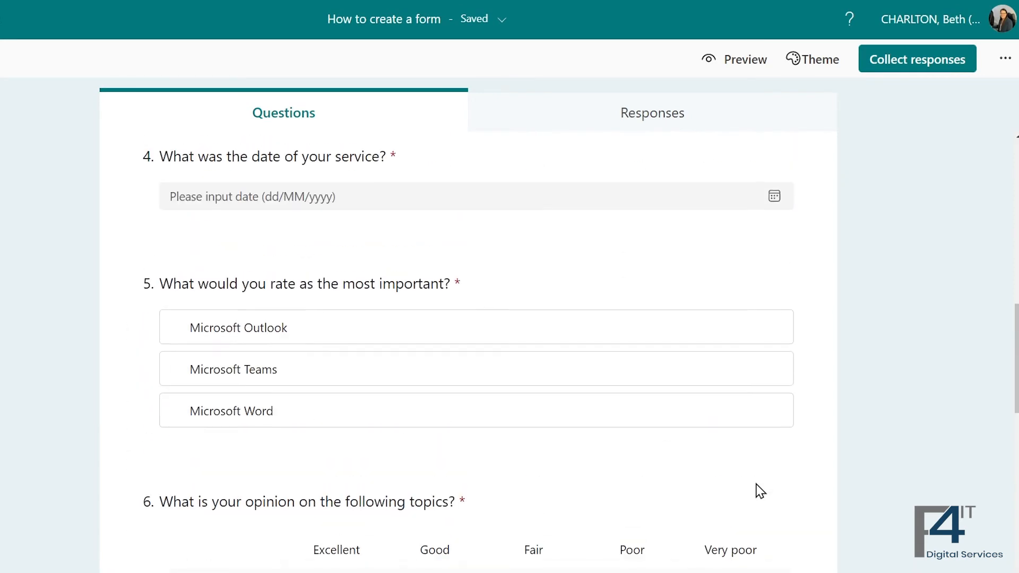
scroll(761, 491, up, 10)
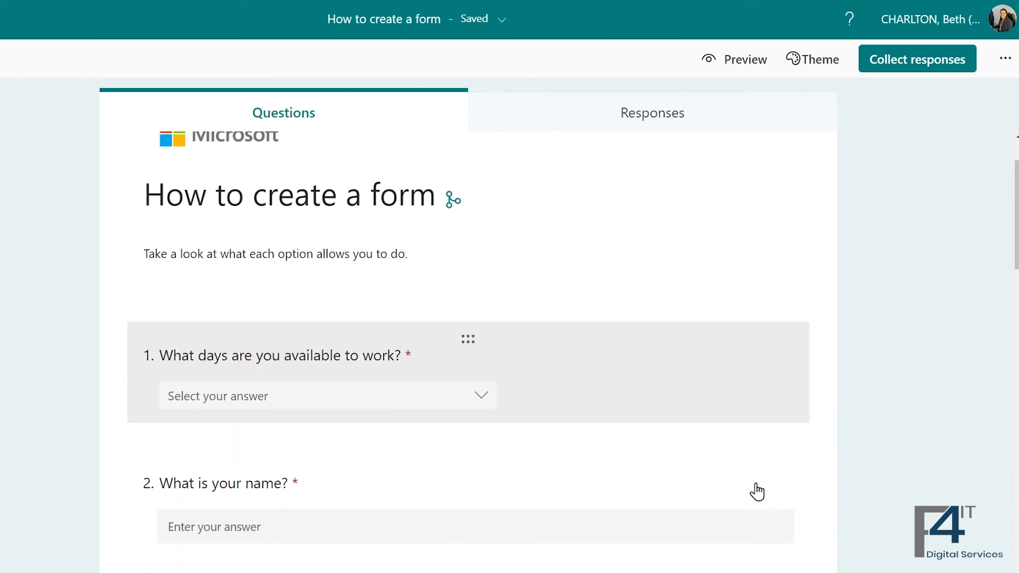
scroll(758, 491, down, 1)
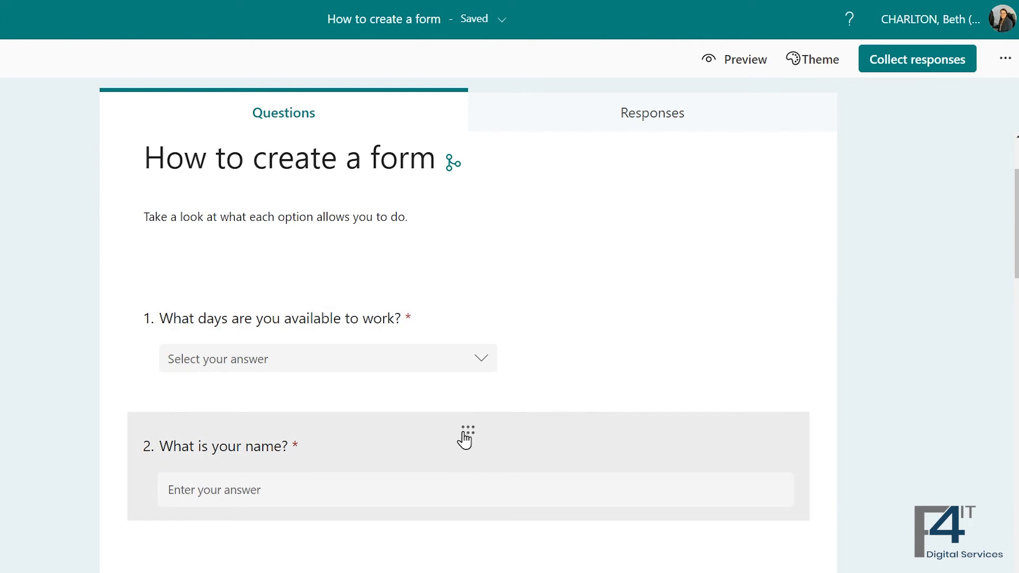
drag(462, 428, 461, 336)
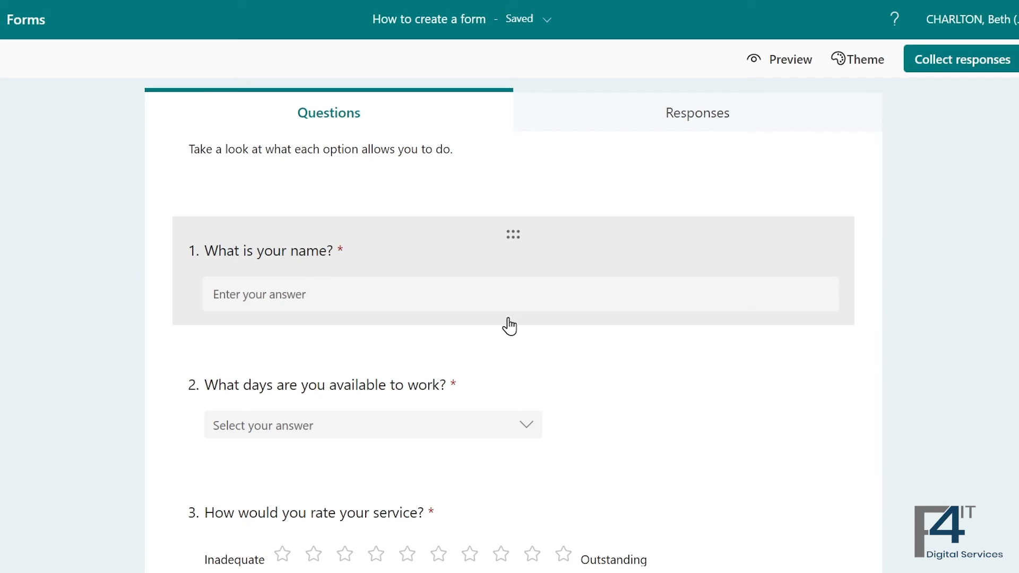
Insert a section after the "What days are you available to work?" question and title it "Your Service"
click(511, 401)
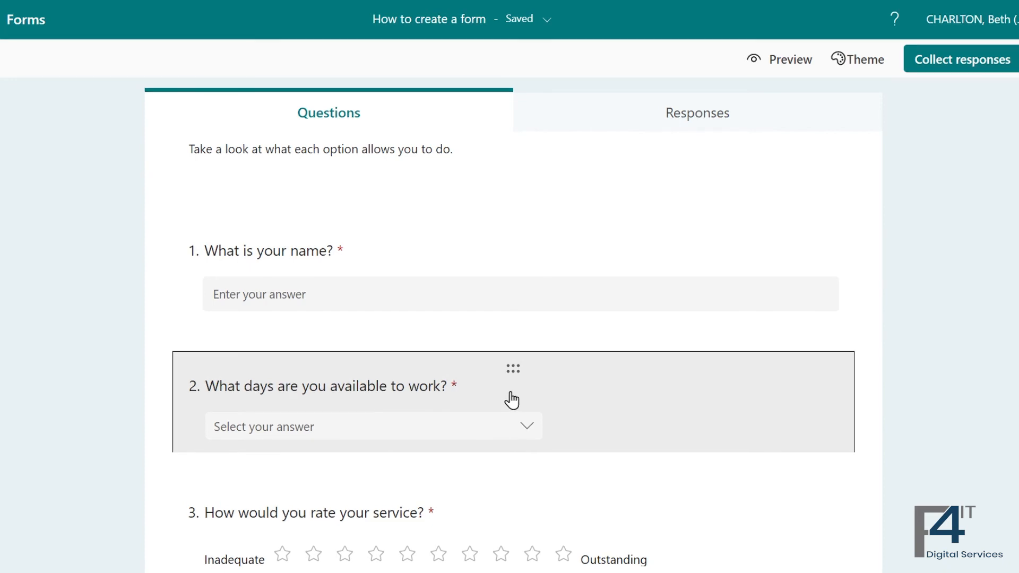
scroll(510, 400, down, 4)
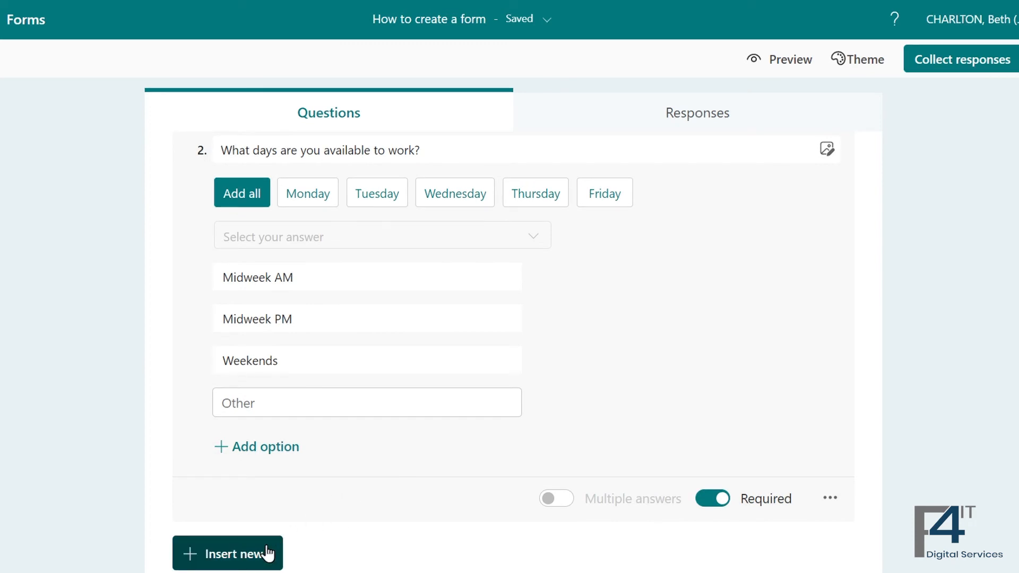
click(269, 554)
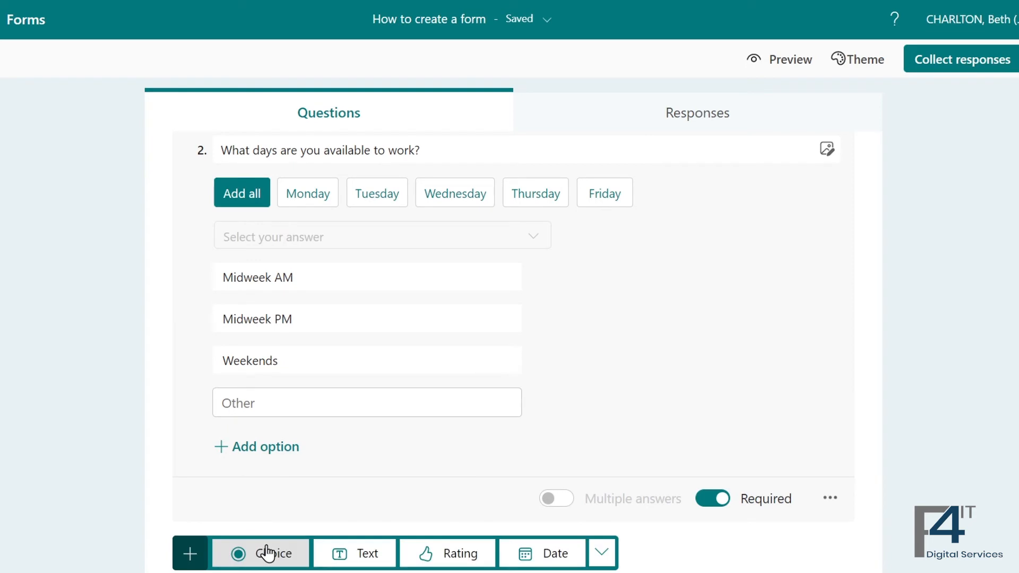
click(602, 553)
click(631, 528)
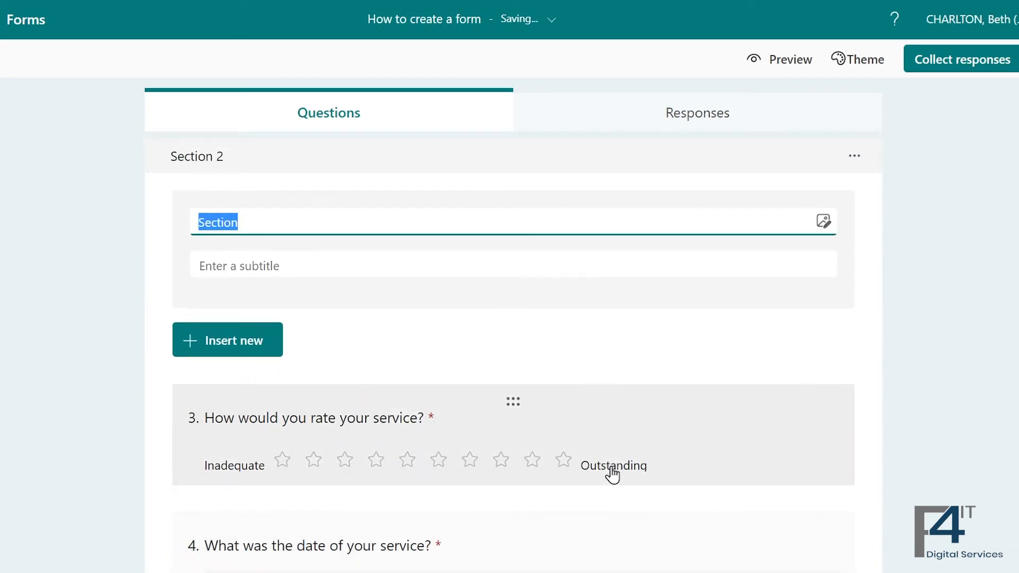
text(Y)
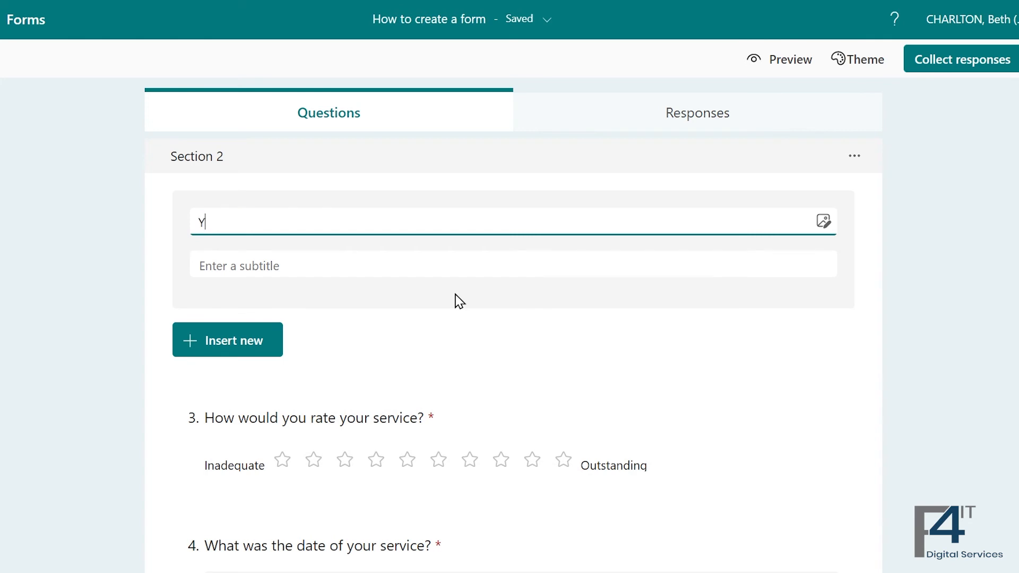
text(our Service)
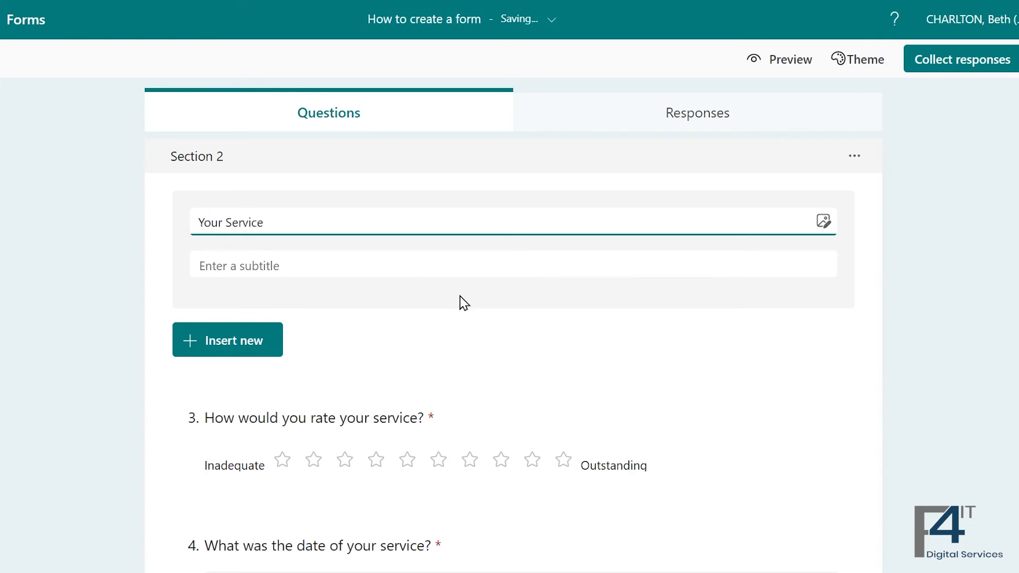
click(875, 296)
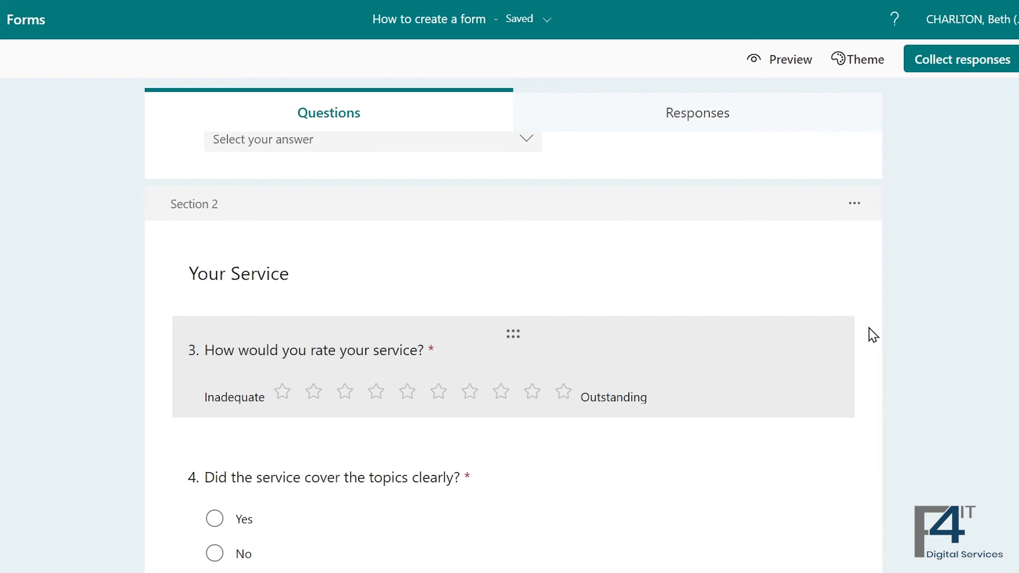
Add branching to "Did the service cover the topics clearly?", sending Yes to the service date question and No to "If no, please explain."
scroll(865, 371, down, 2)
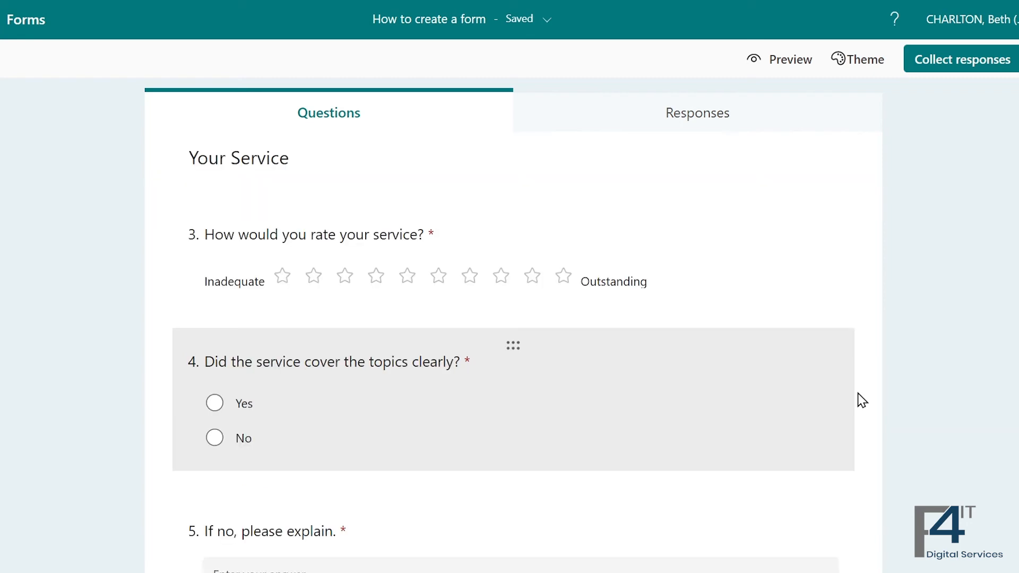
click(661, 419)
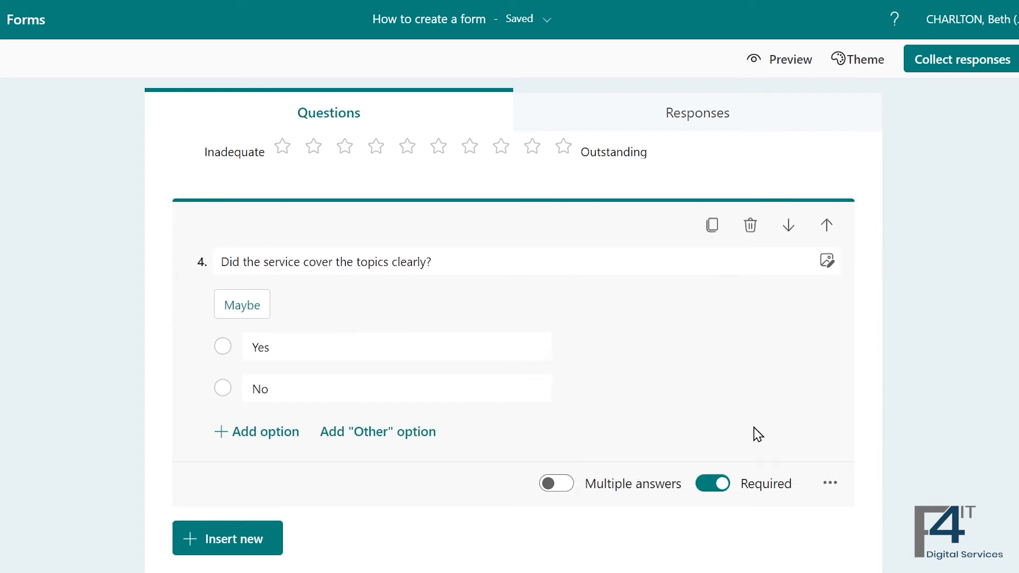
click(831, 487)
click(838, 459)
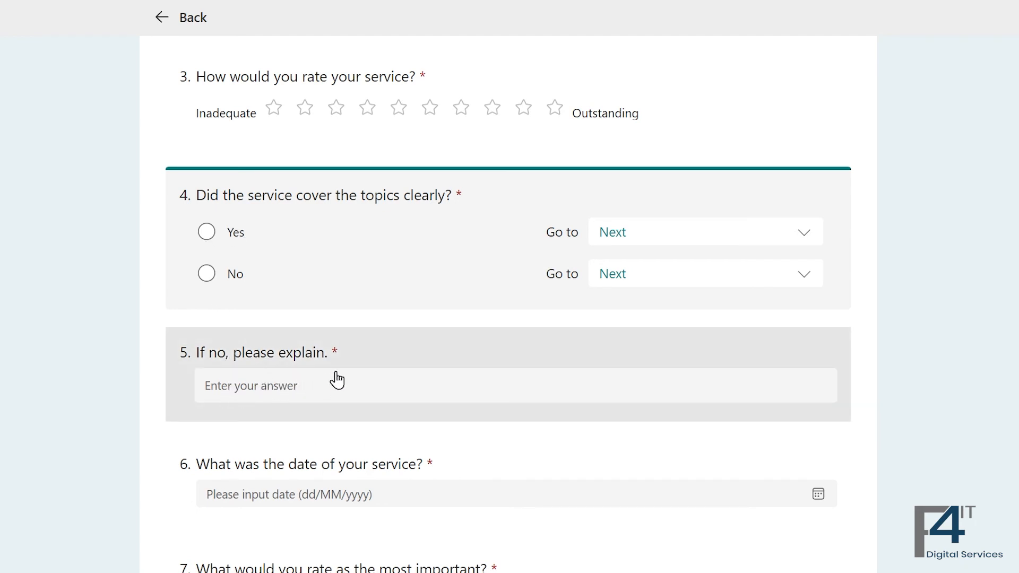
click(809, 243)
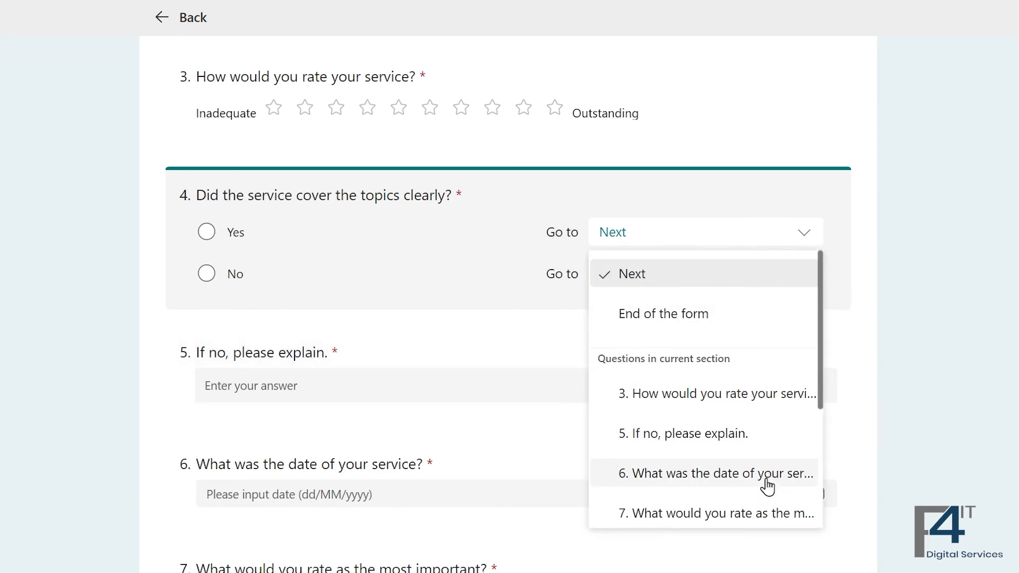
click(767, 486)
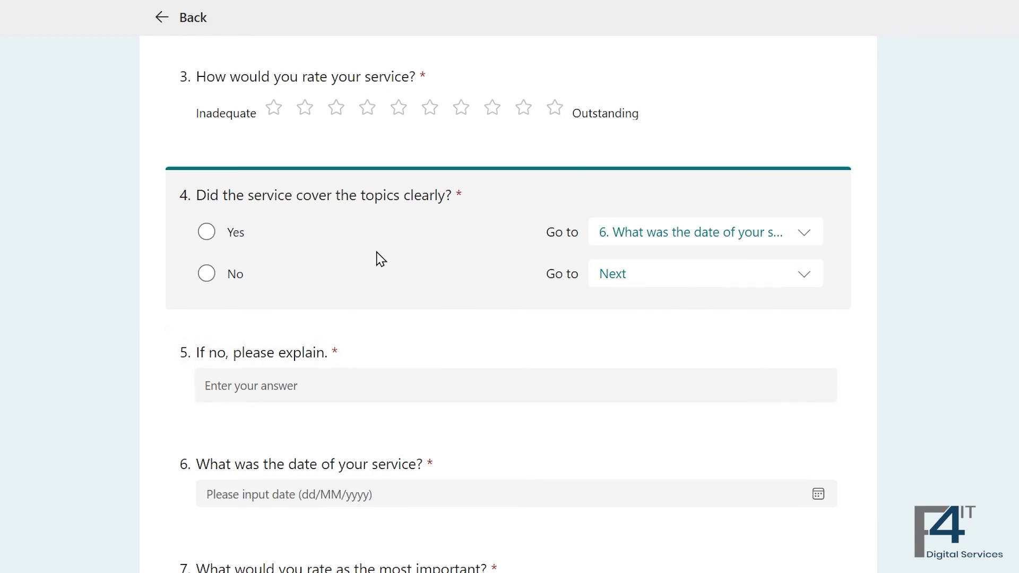
click(786, 284)
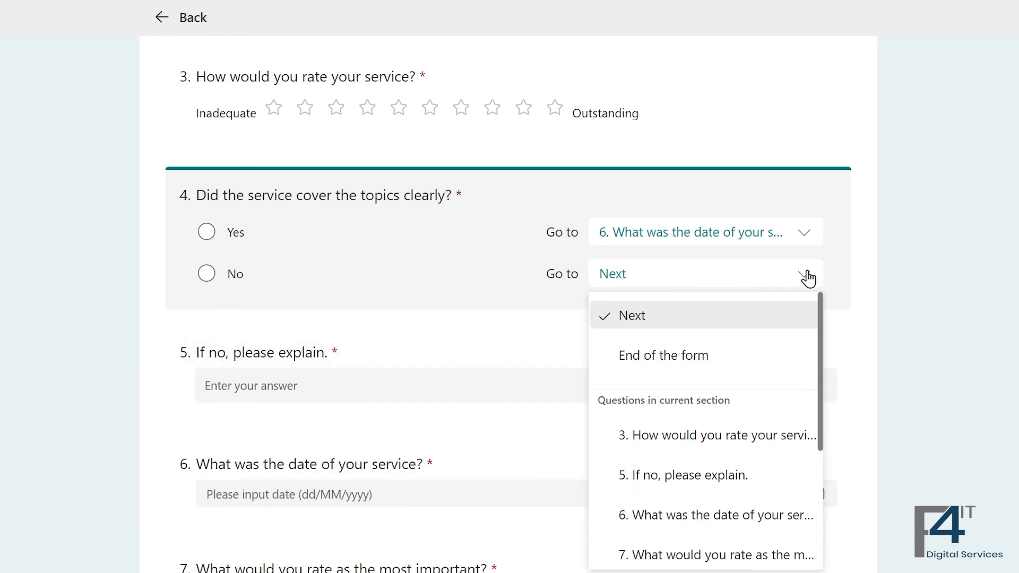
click(709, 480)
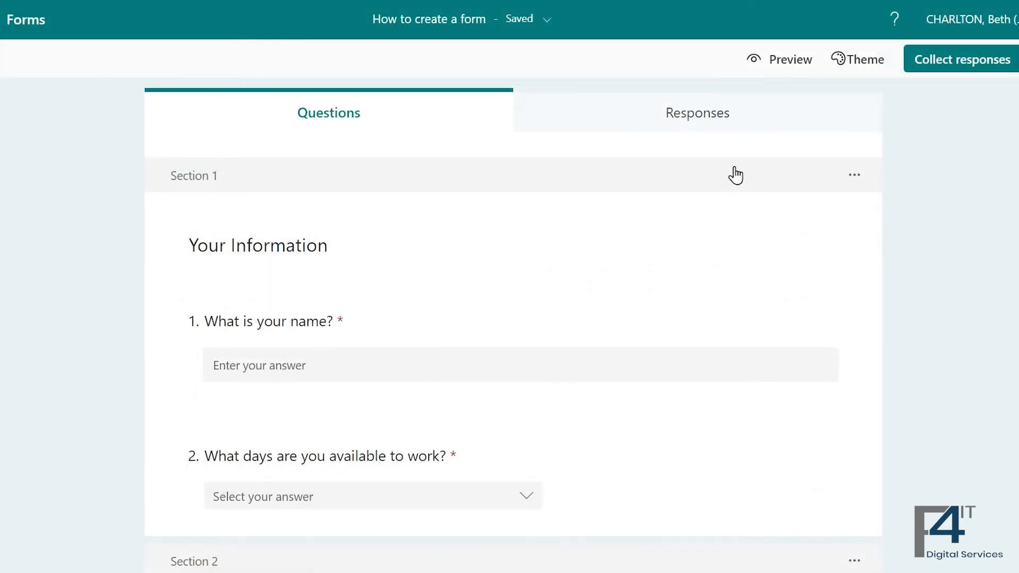
Preview the form and try to continue past the Your Information section with its required questions unanswered
click(795, 57)
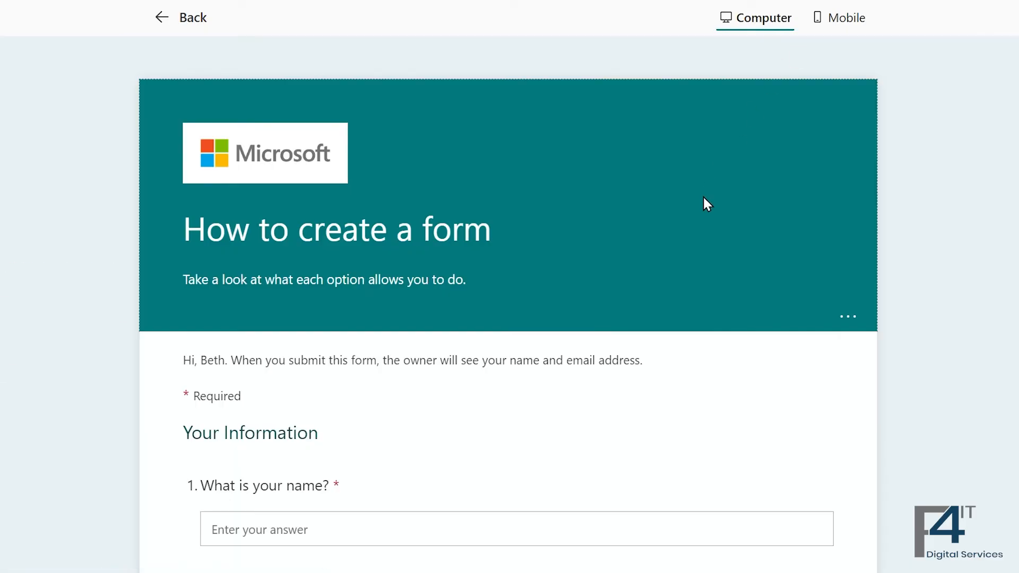
scroll(700, 198, down, 2)
scroll(701, 200, down, 3)
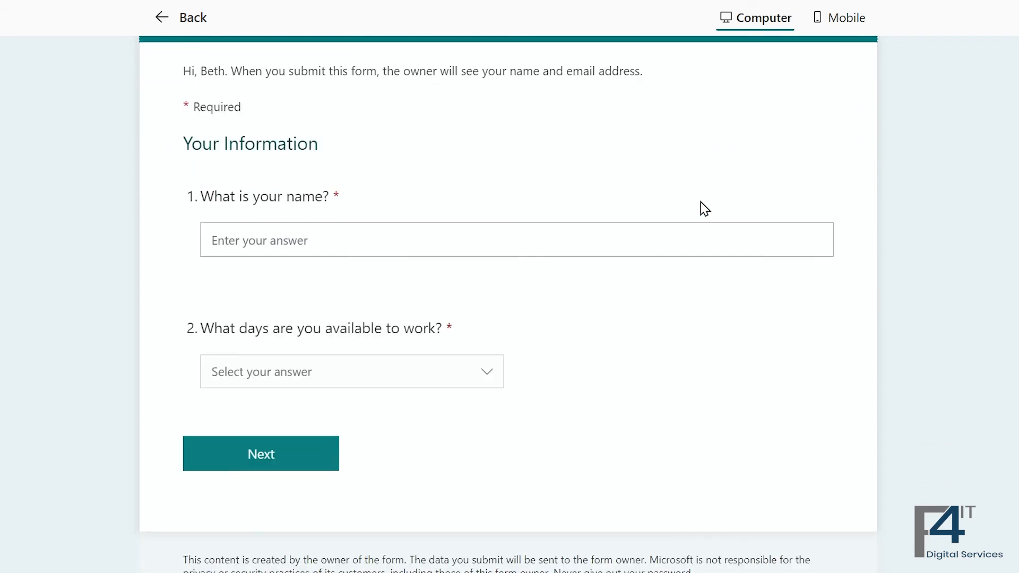
scroll(701, 202, down, 1)
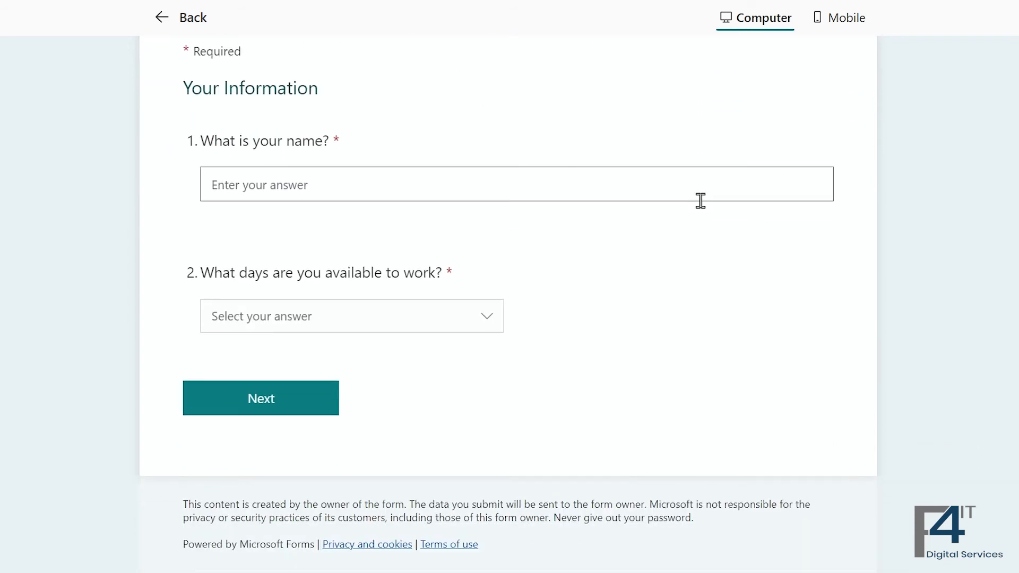
scroll(700, 200, up, 1)
click(308, 463)
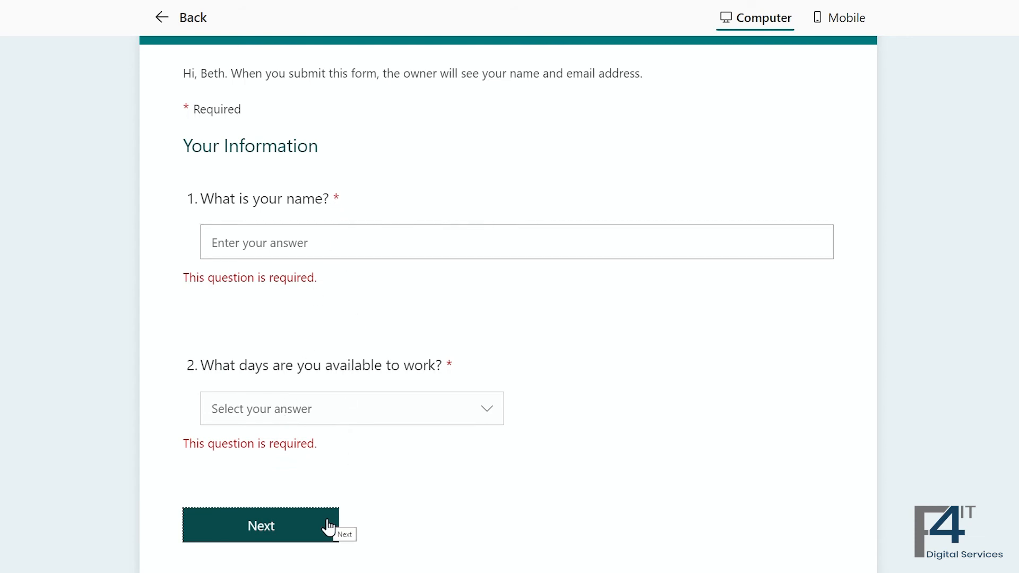
click(164, 19)
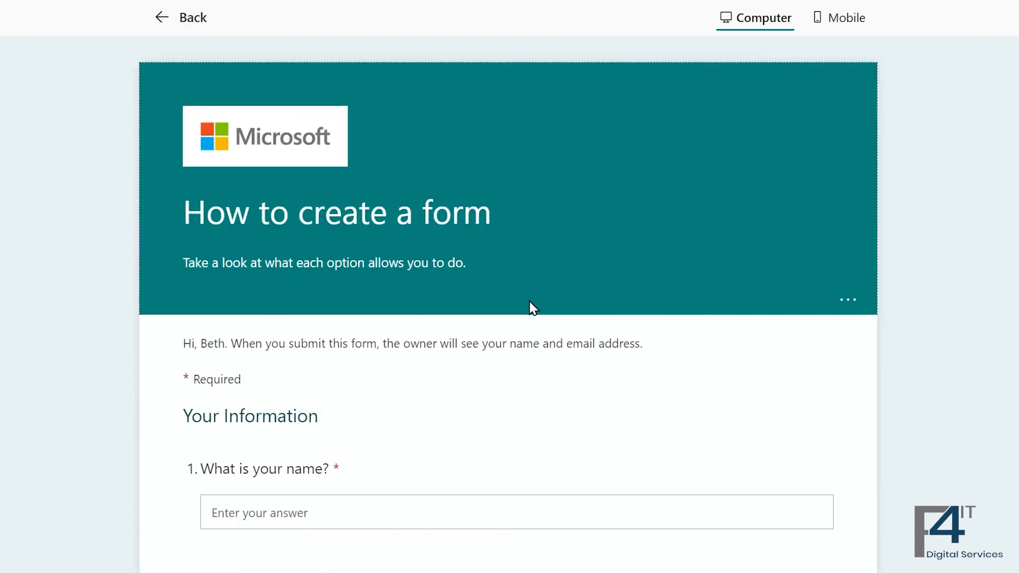
In the preview, enter the respondent's name, choose Midweek PM as the available days, and continue to the Your Service section
scroll(532, 308, down, 3)
click(332, 305)
text(Beth)
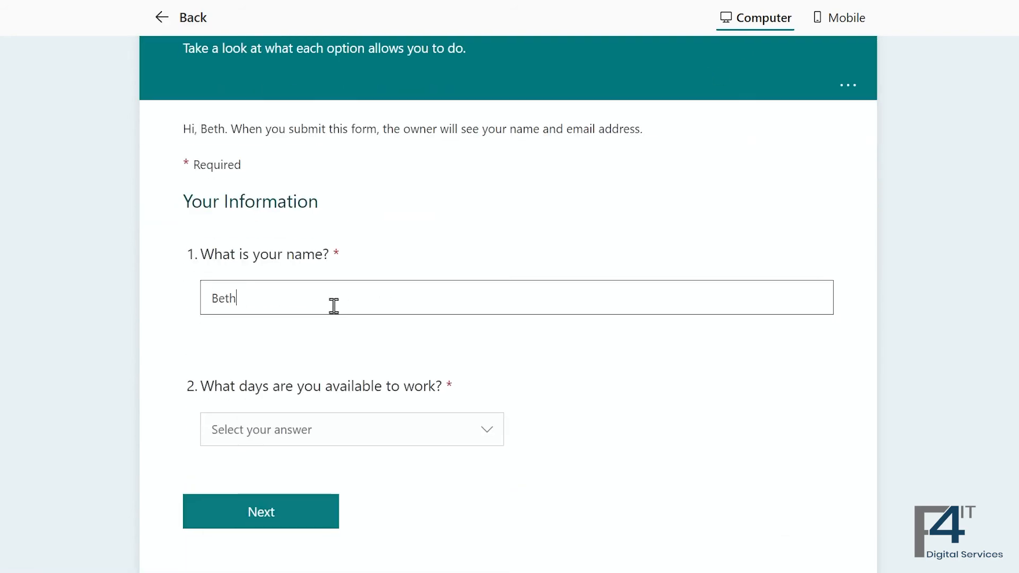
click(448, 431)
click(286, 496)
scroll(324, 488, down, 1)
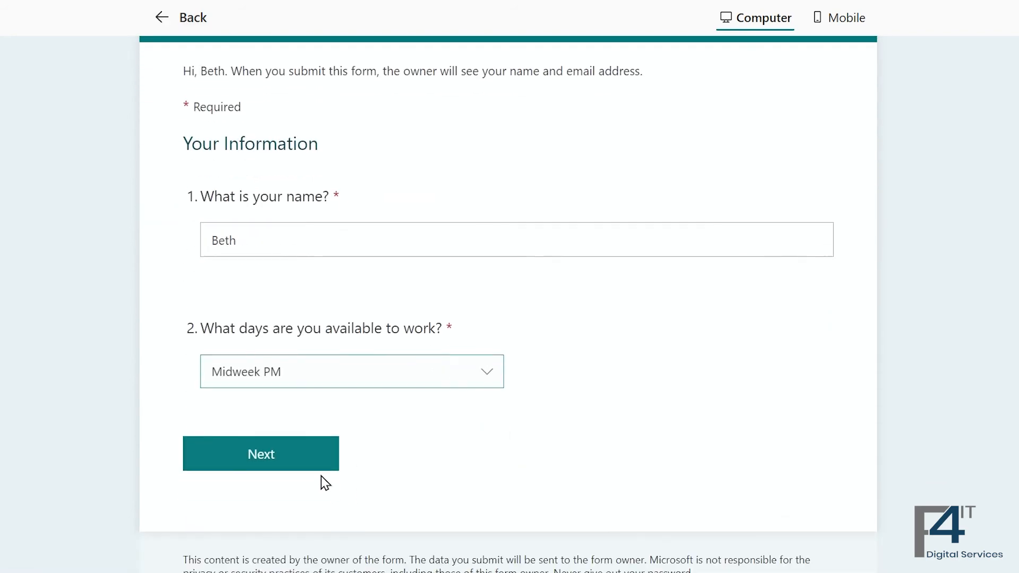
click(295, 464)
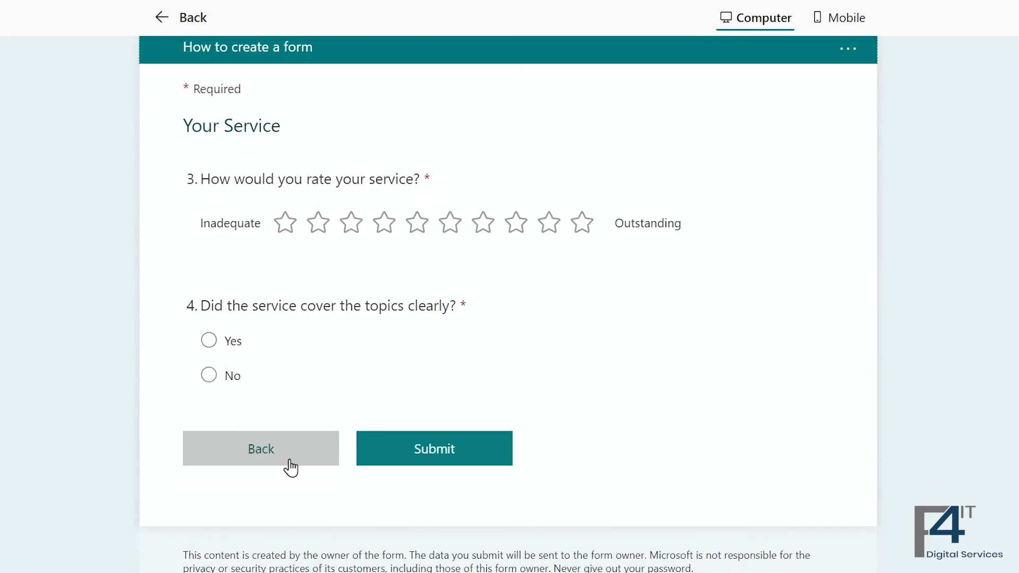
Test the branching in the preview by answering the topics question with Yes and with No
click(210, 344)
scroll(223, 399, down, 1)
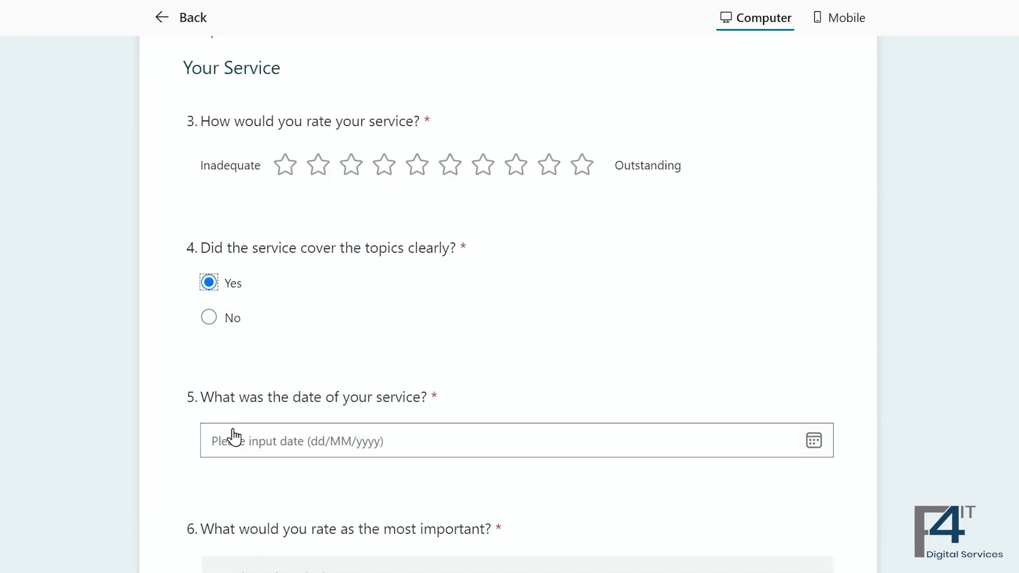
click(209, 318)
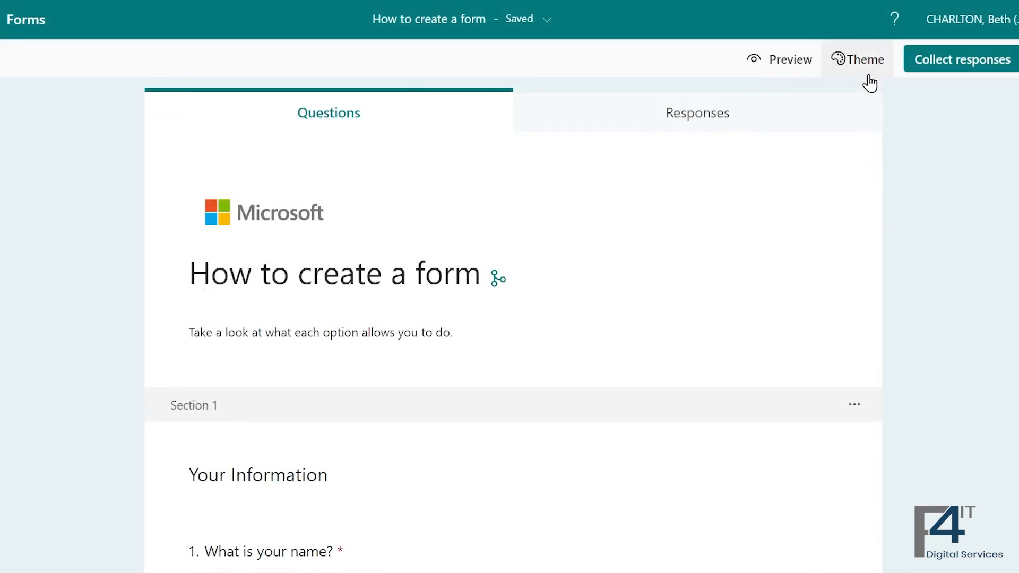
Try several preset themes on the form, including purple, orange, dark red, the laboratory illustration and the blue wave
click(867, 63)
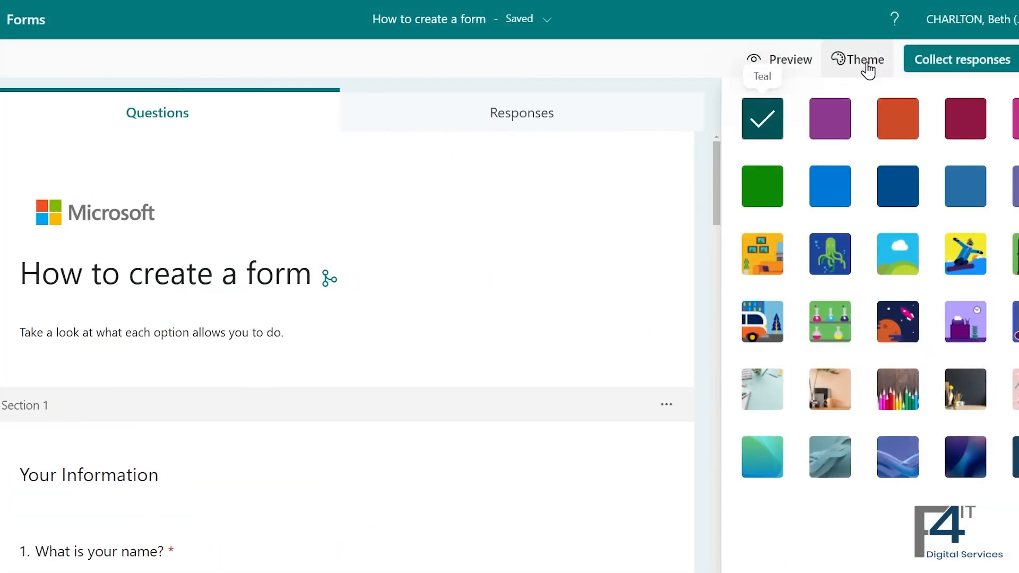
click(833, 136)
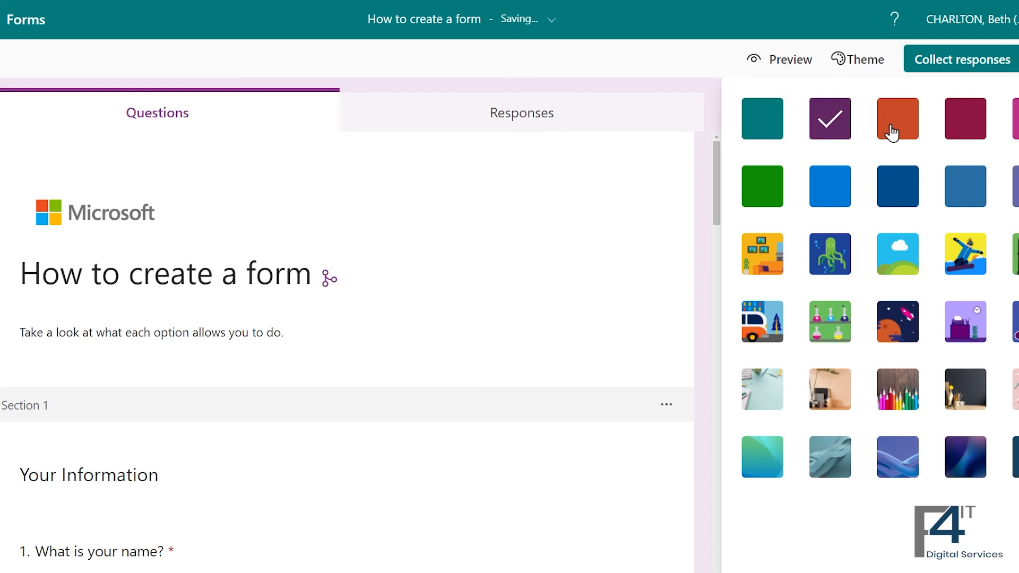
click(900, 133)
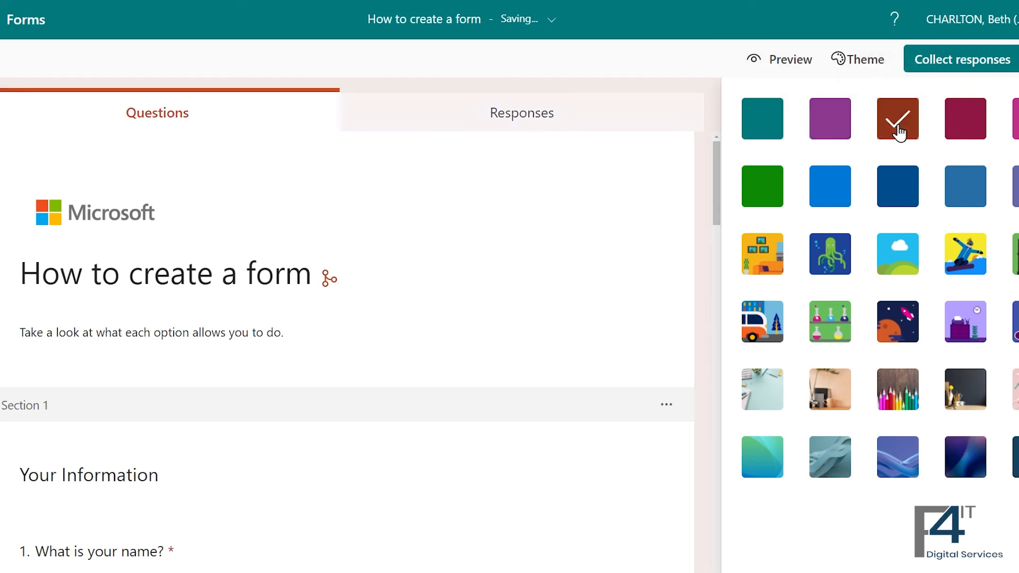
click(965, 132)
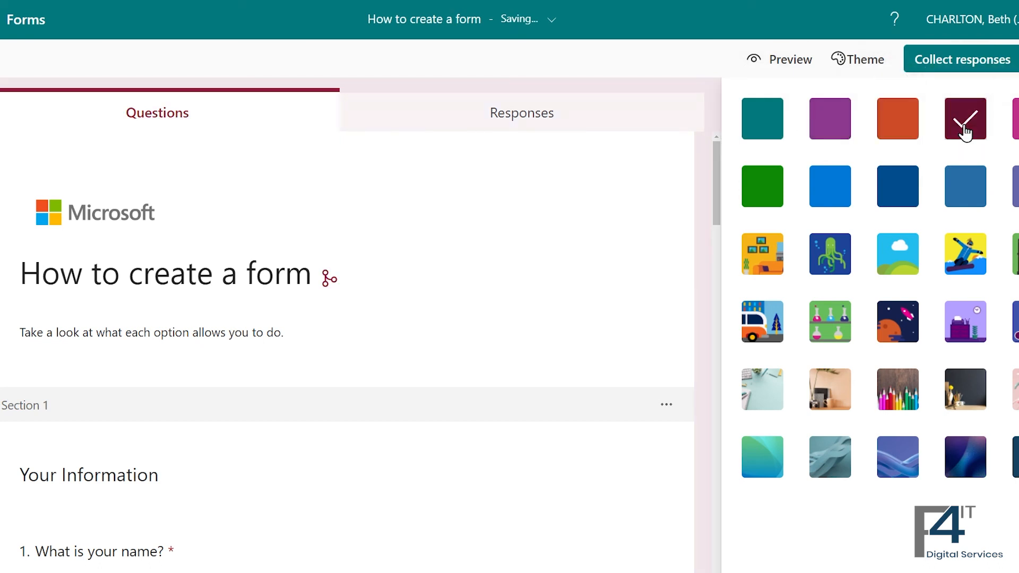
click(840, 271)
click(840, 321)
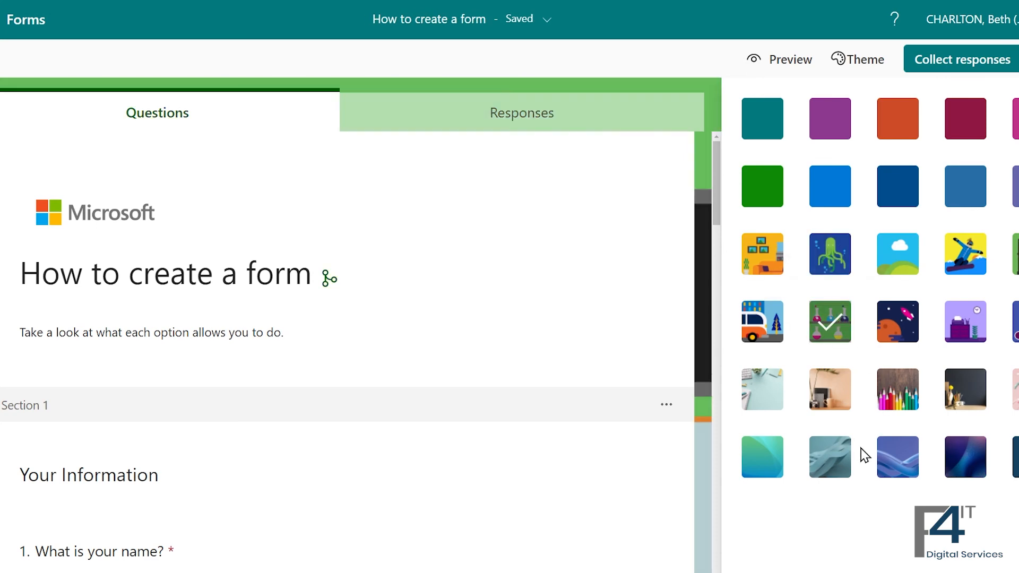
click(889, 461)
Apply a custom theme to the form with the navy colour hex #154260
click(1008, 427)
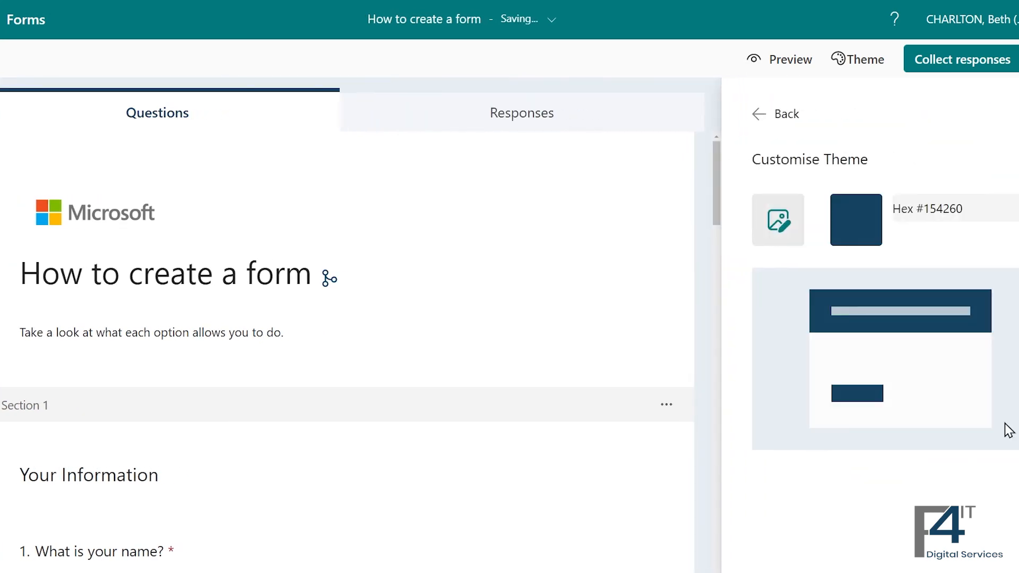
click(958, 215)
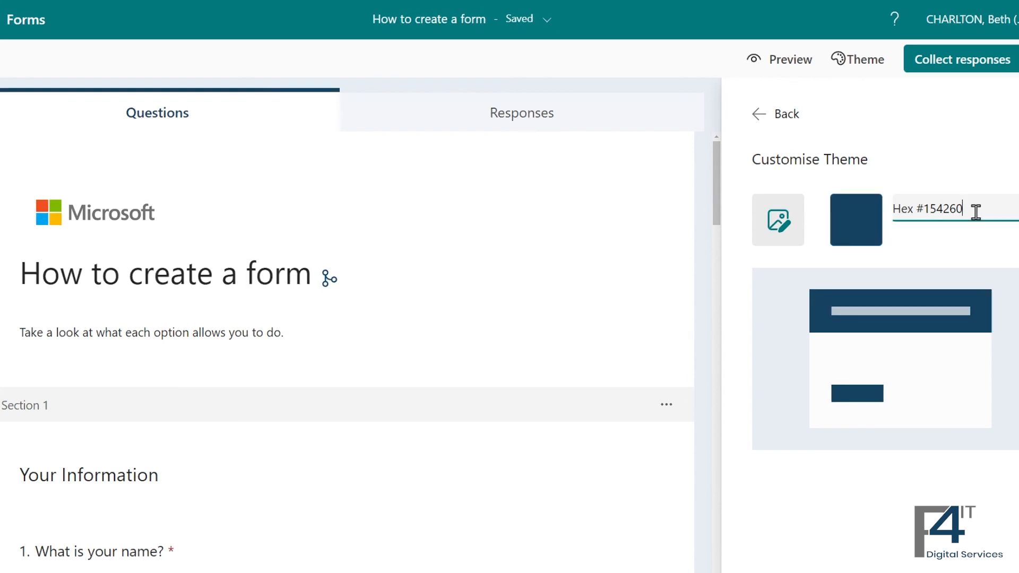
click(867, 69)
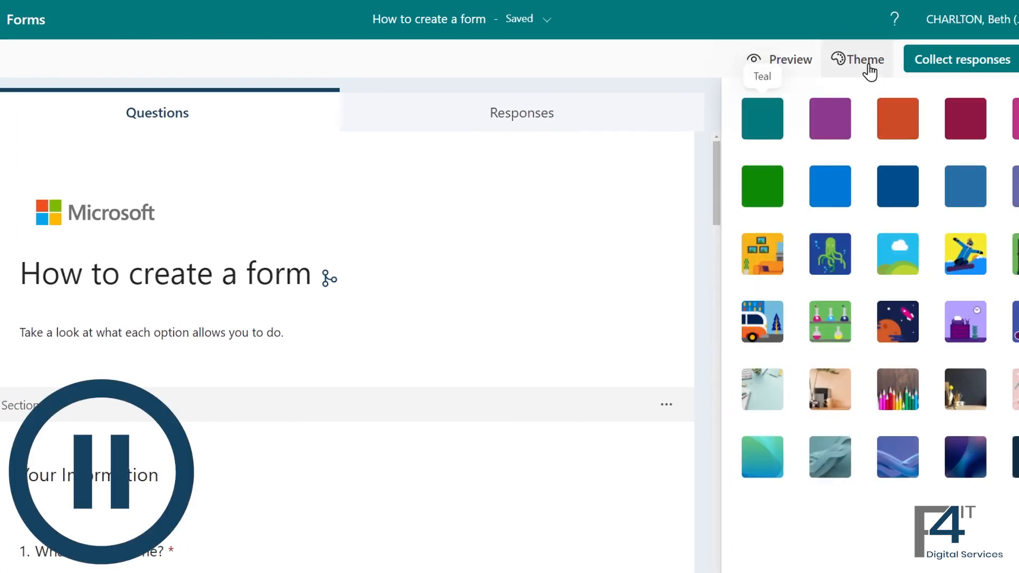
click(865, 63)
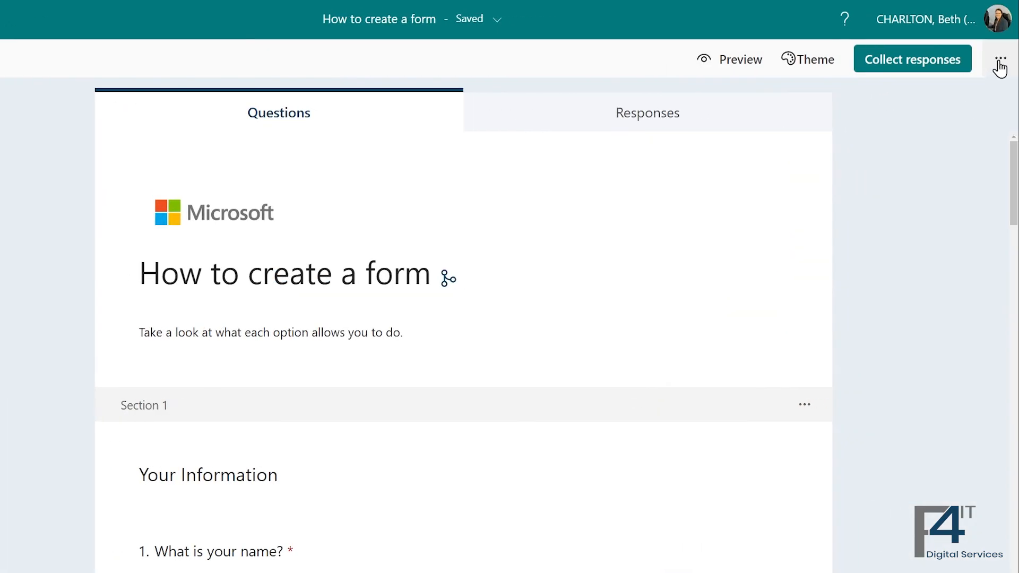
Open the form's settings and examine who can fill in the form and the start and end date options
click(998, 63)
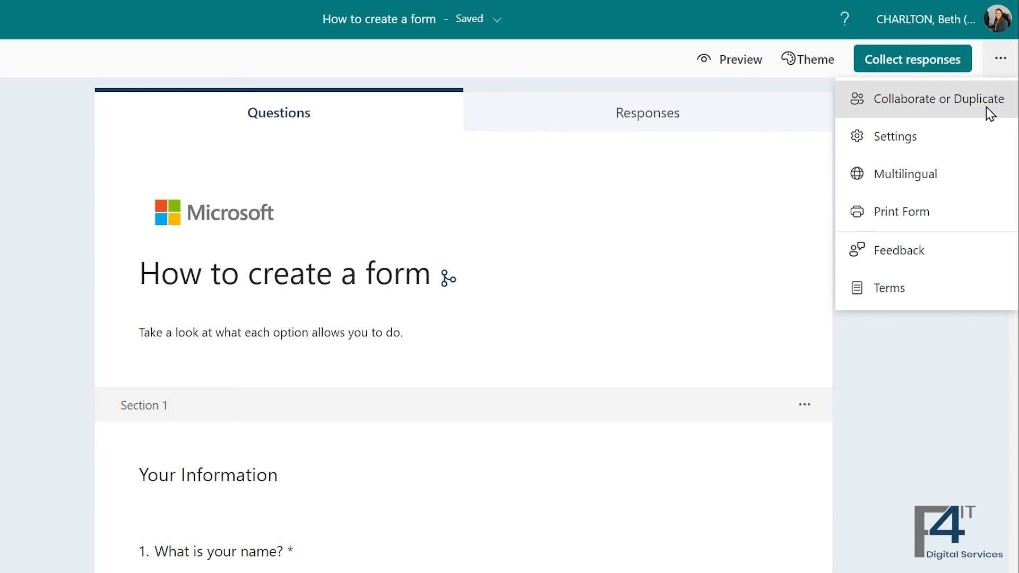
click(969, 137)
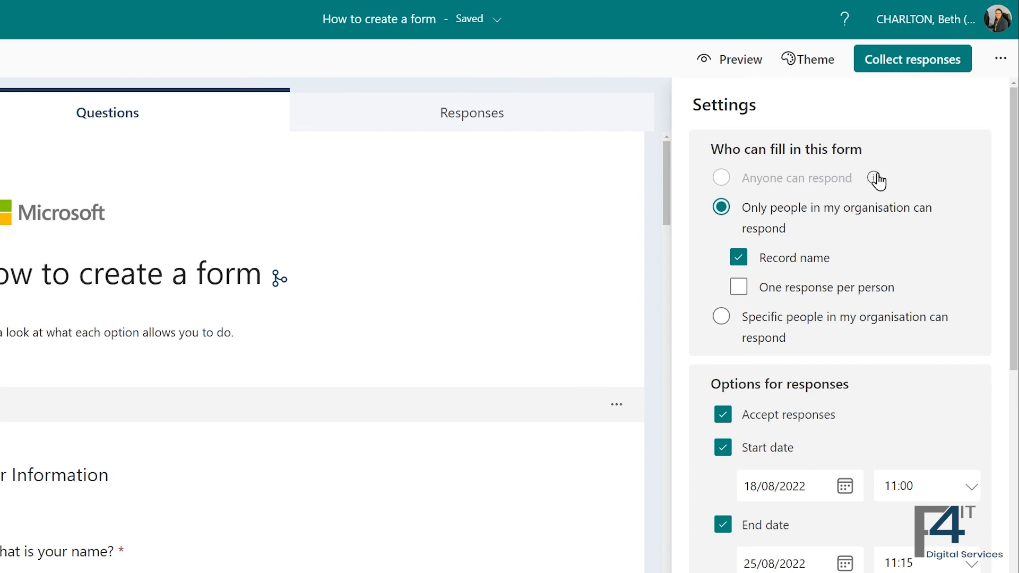
mouse_move(876, 183)
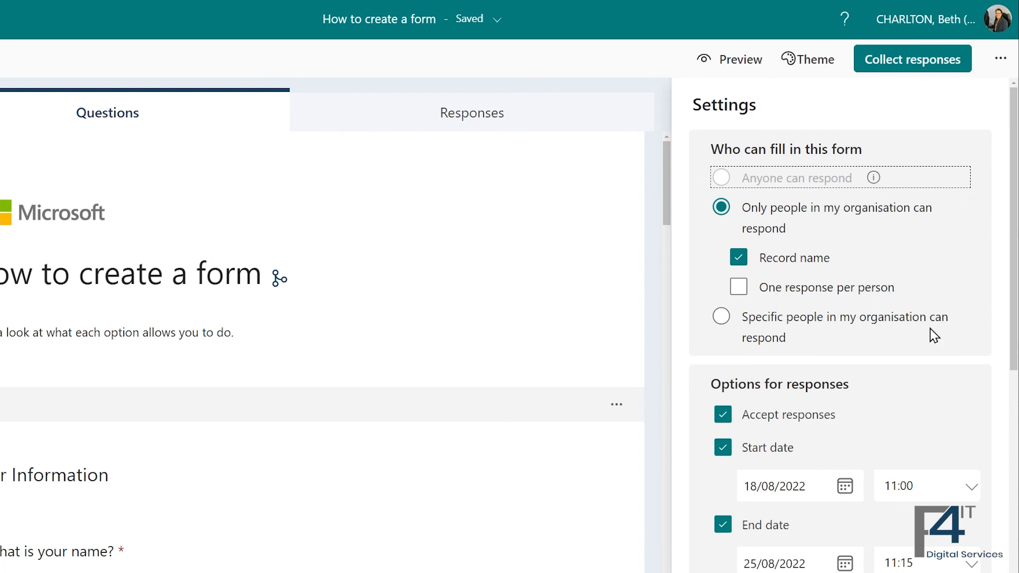
scroll(932, 334, down, 1)
scroll(932, 333, down, 1)
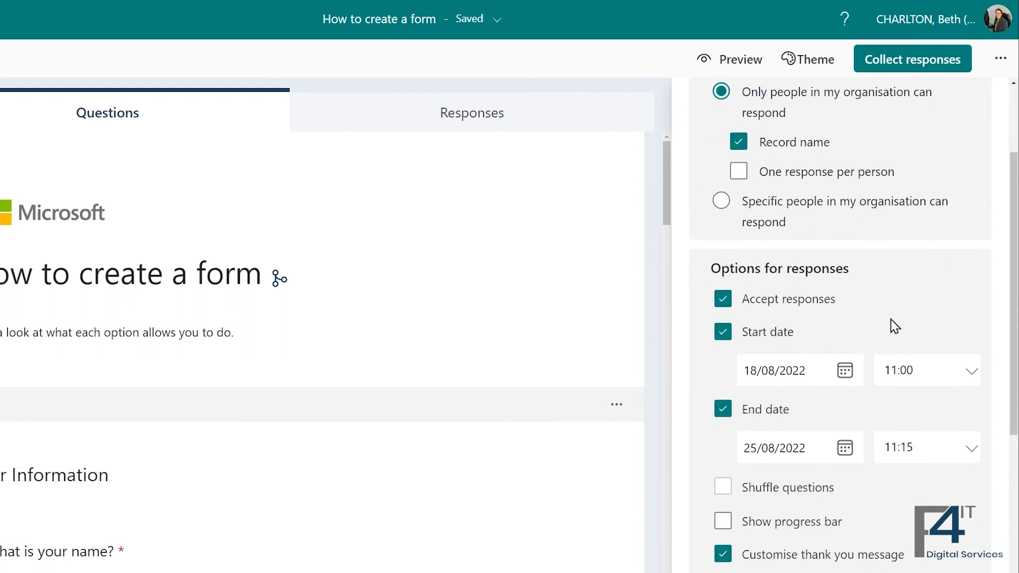
scroll(891, 321, down, 1)
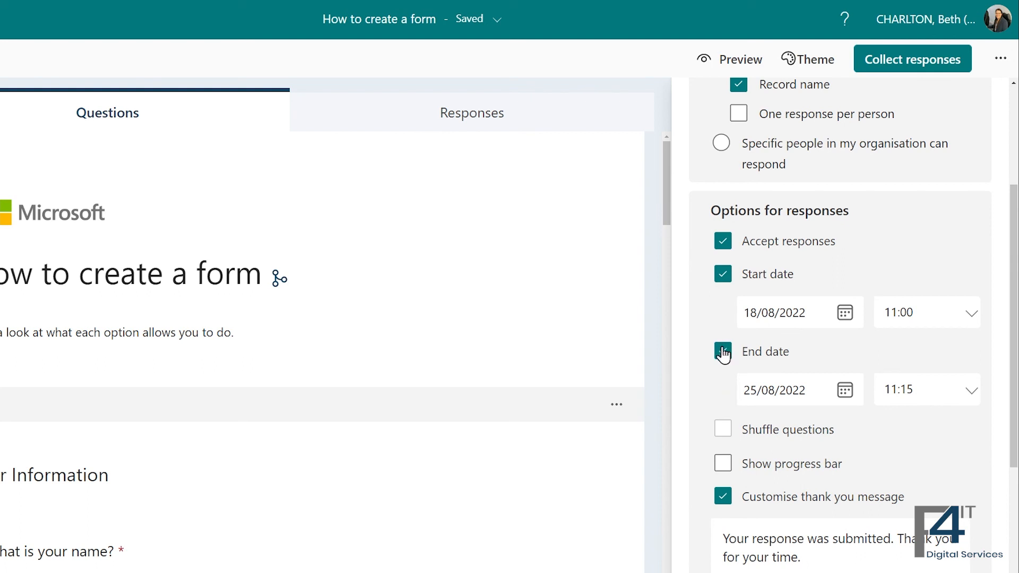
scroll(723, 355, down, 1)
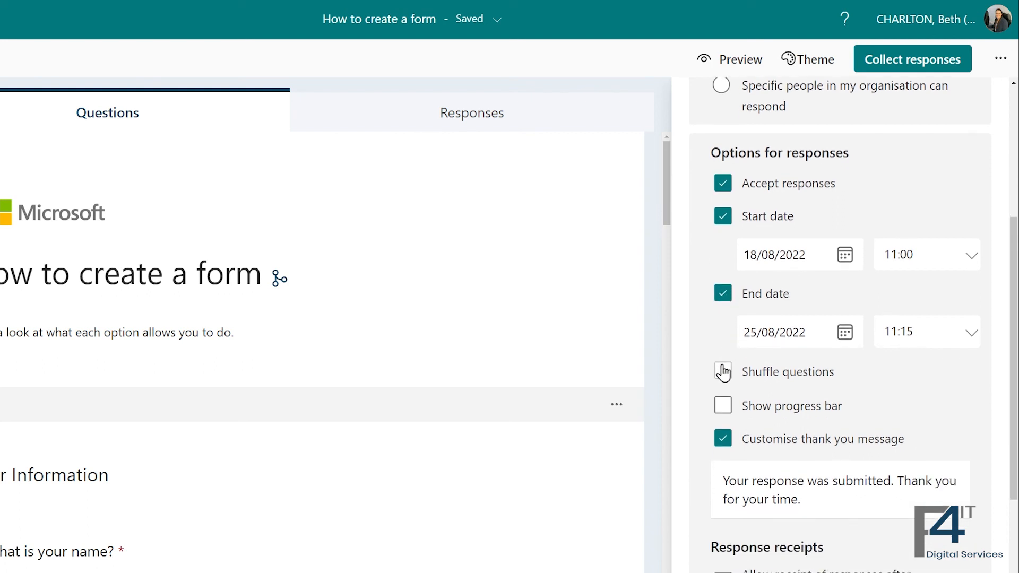
Try the progress bar option, turn it off again, and review the thank you message and response receipt settings
click(724, 408)
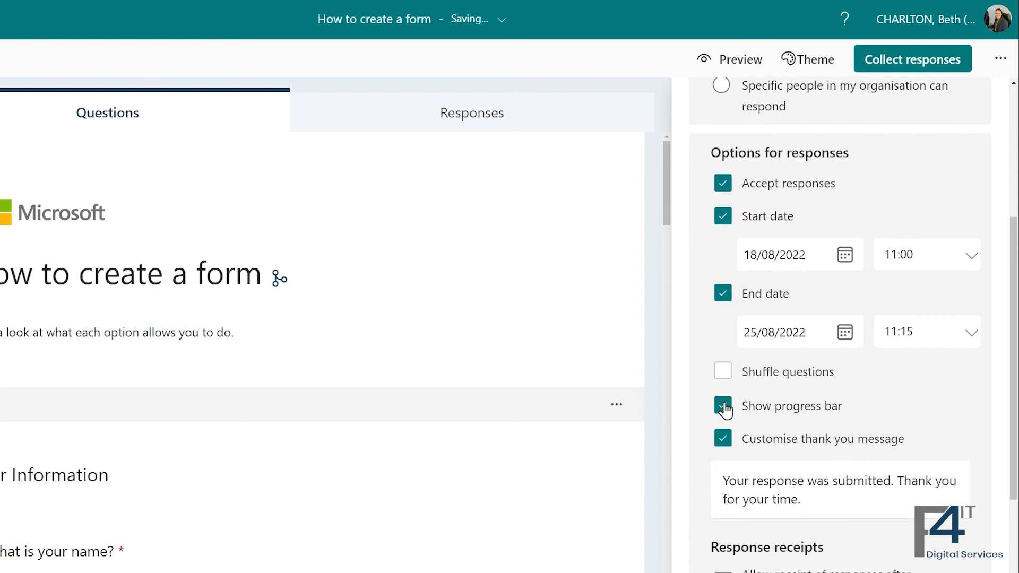
click(724, 407)
scroll(751, 409, down, 1)
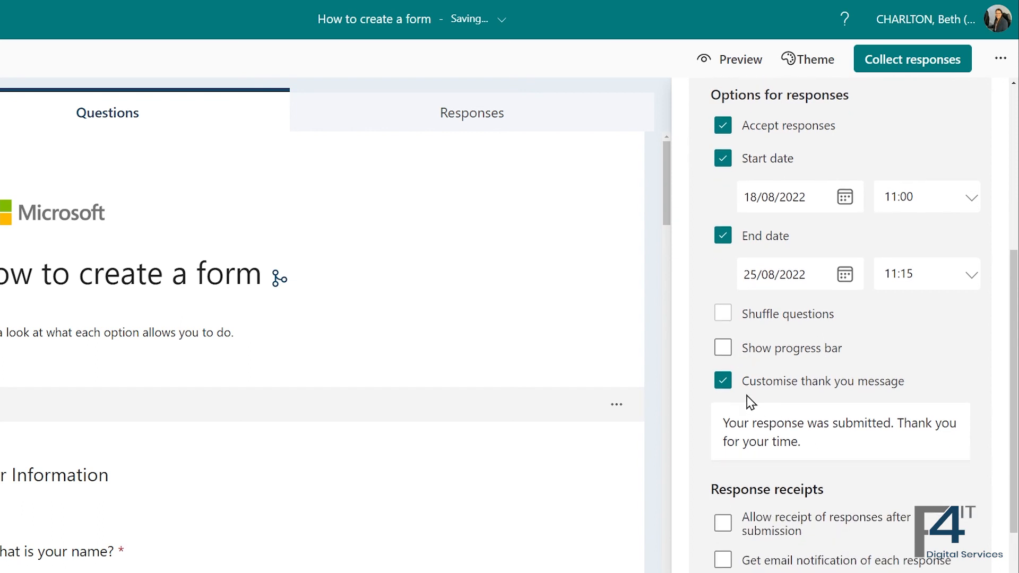
scroll(743, 398, down, 1)
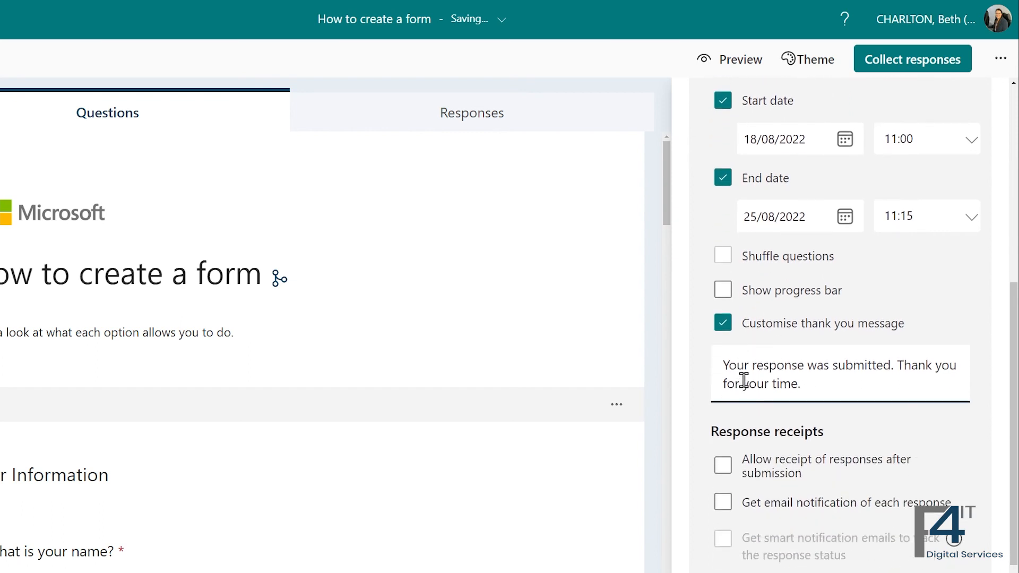
scroll(744, 380, down, 1)
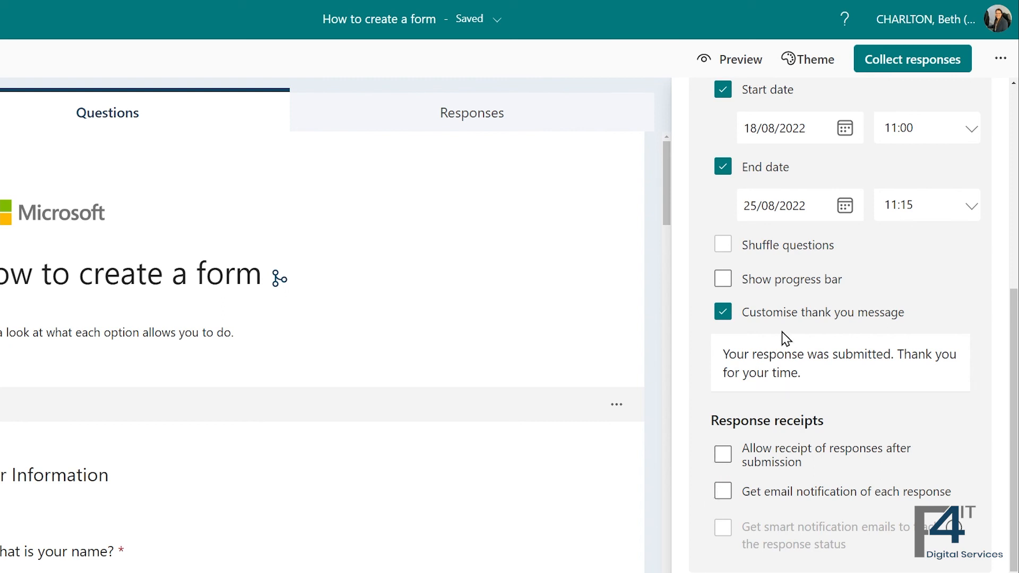
scroll(782, 337, up, 6)
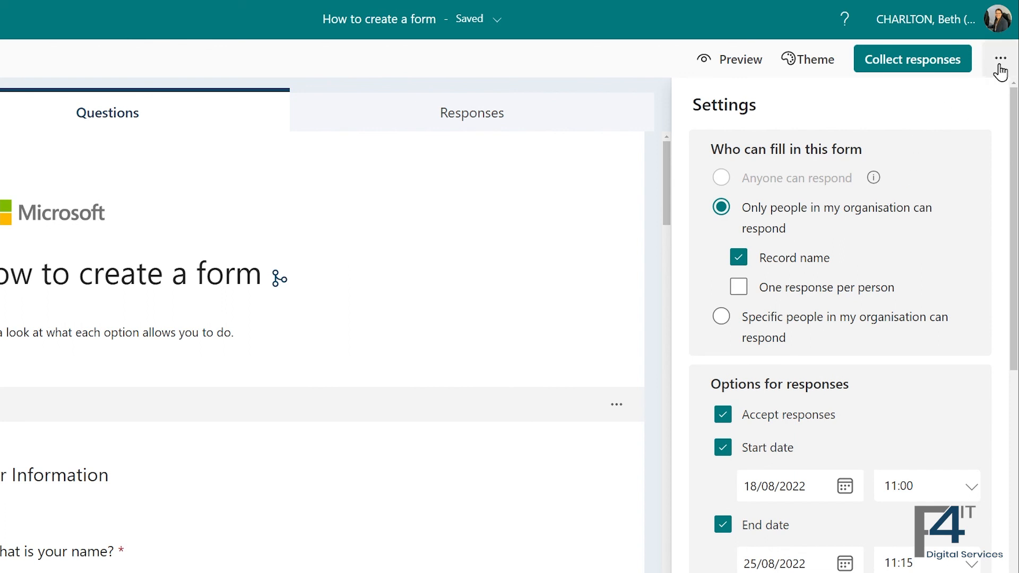
Add Cymraeg (Y Deyrnas Unedig) as an additional language for the form
click(1002, 62)
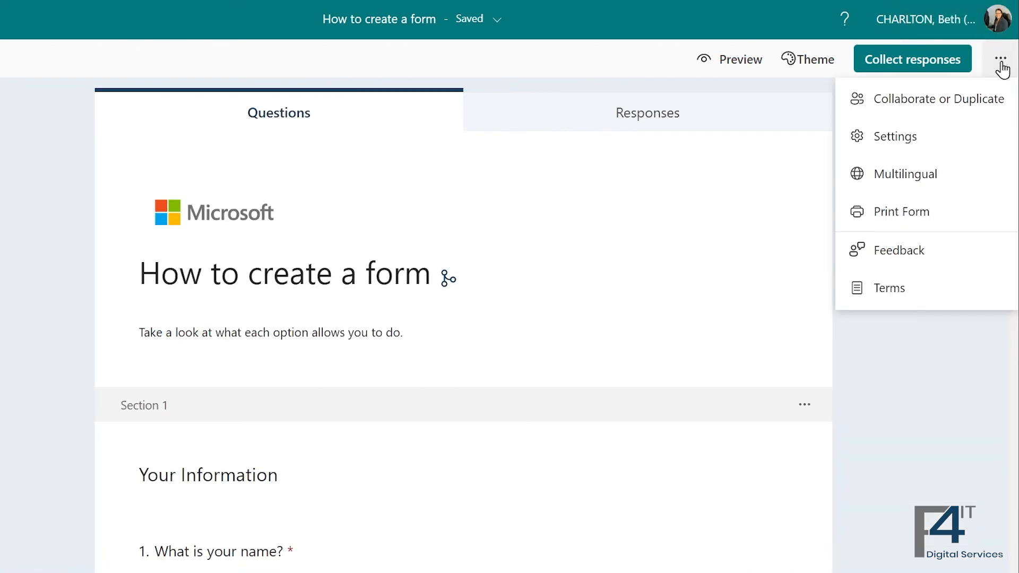
click(948, 174)
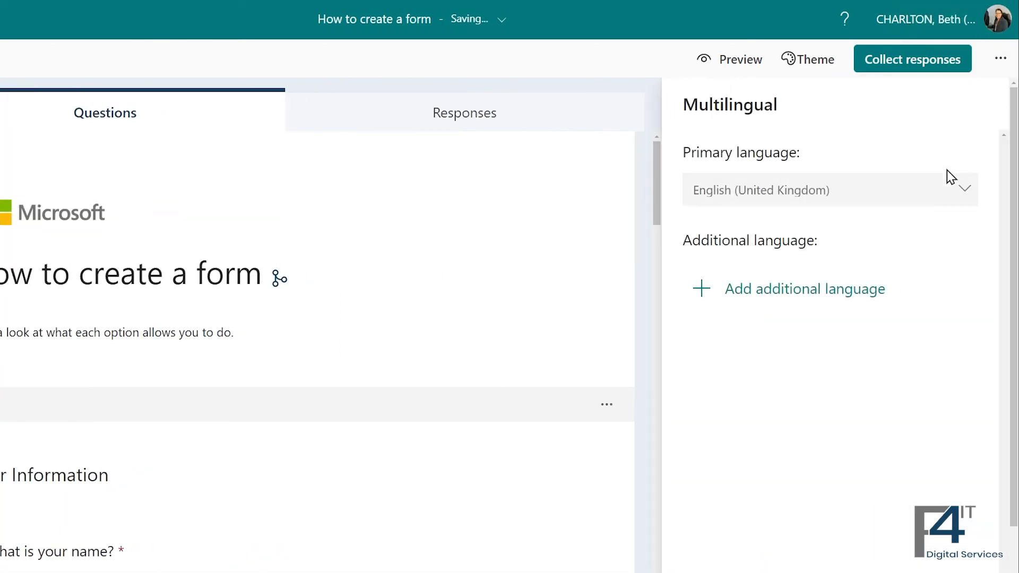
click(785, 293)
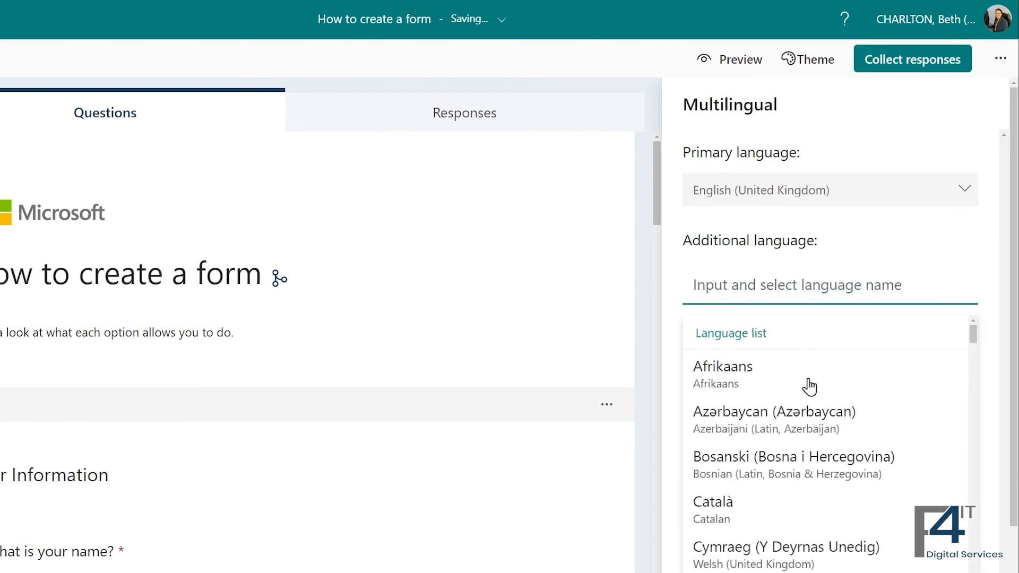
scroll(823, 423, down, 2)
click(818, 437)
Add Dansk and Deutsch as further additional languages for the form
click(832, 337)
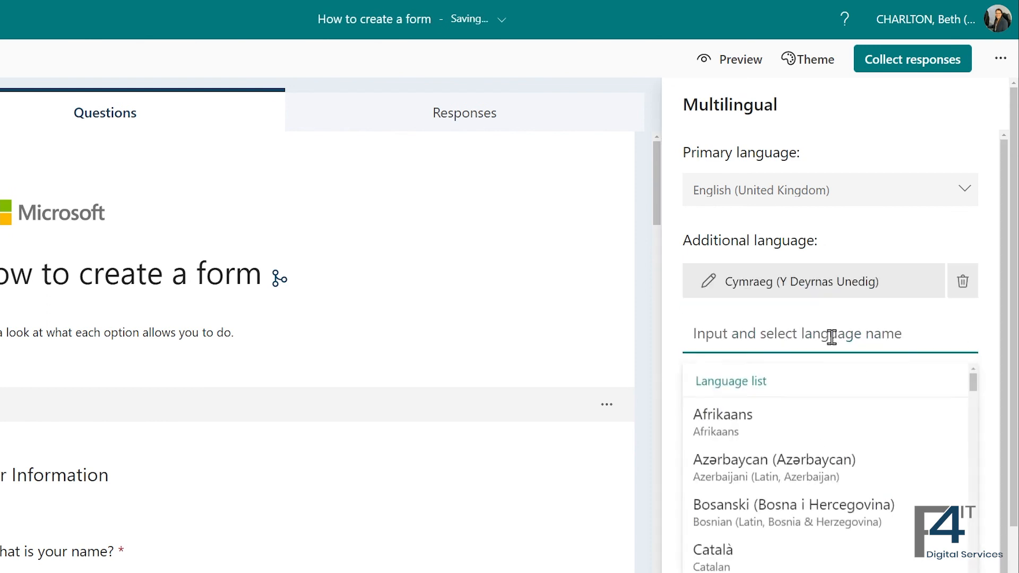
scroll(838, 434, down, 3)
scroll(837, 437, down, 3)
click(749, 449)
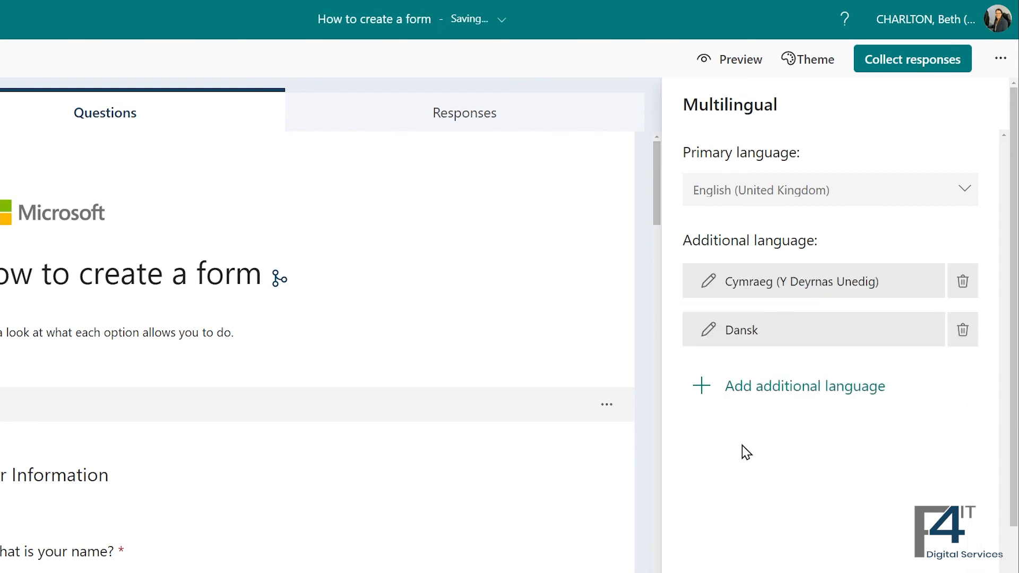
click(790, 387)
scroll(797, 450, down, 6)
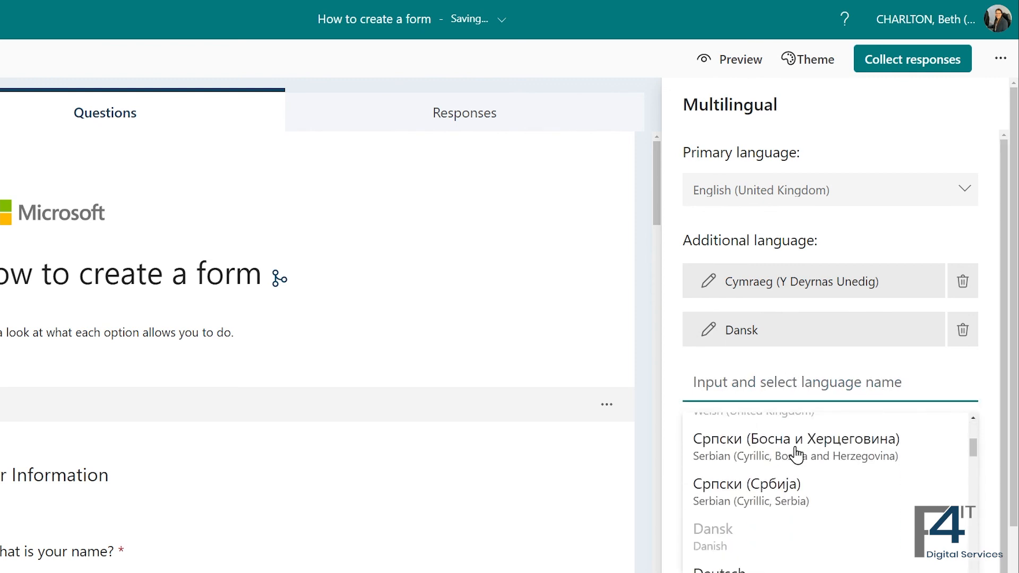
click(769, 477)
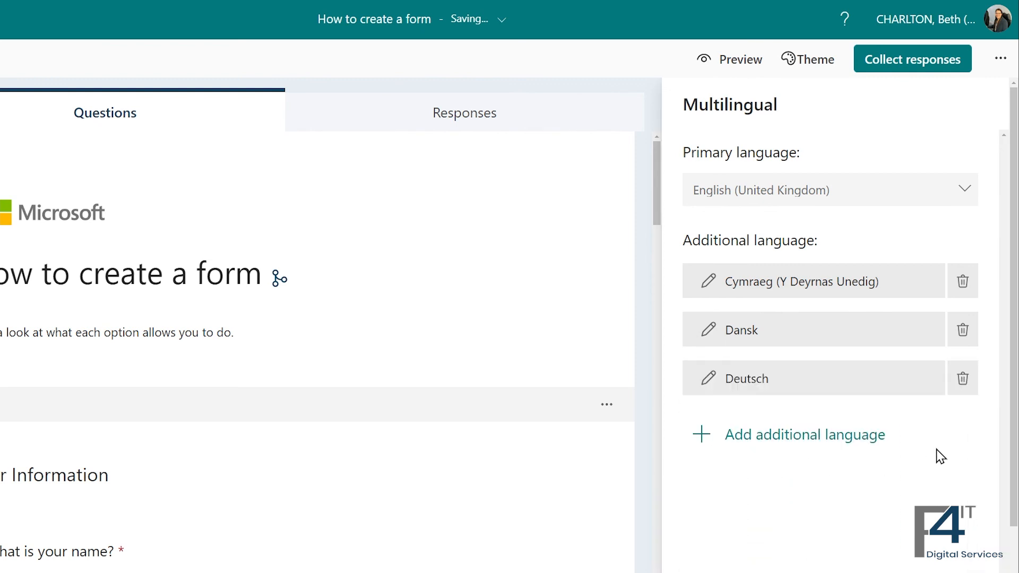
click(997, 66)
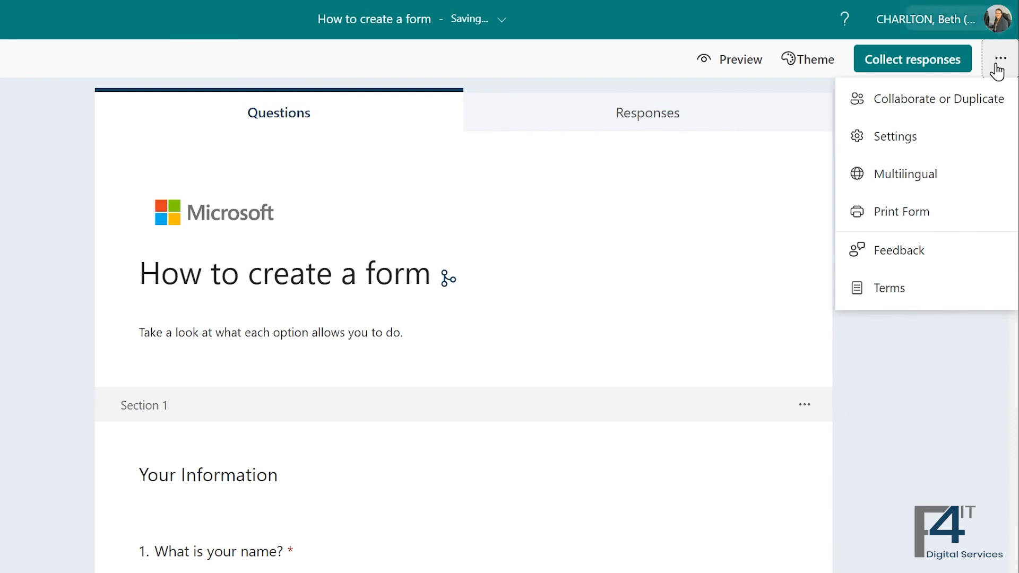
click(997, 69)
Preview the form in the Computer view, check the languages offered to respondents, and return to editing
click(723, 61)
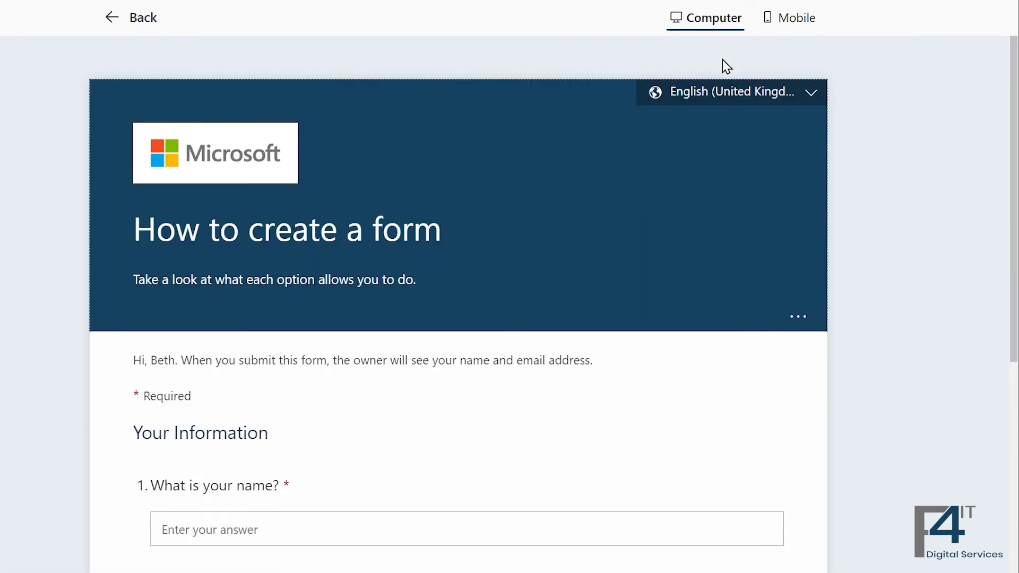
click(810, 96)
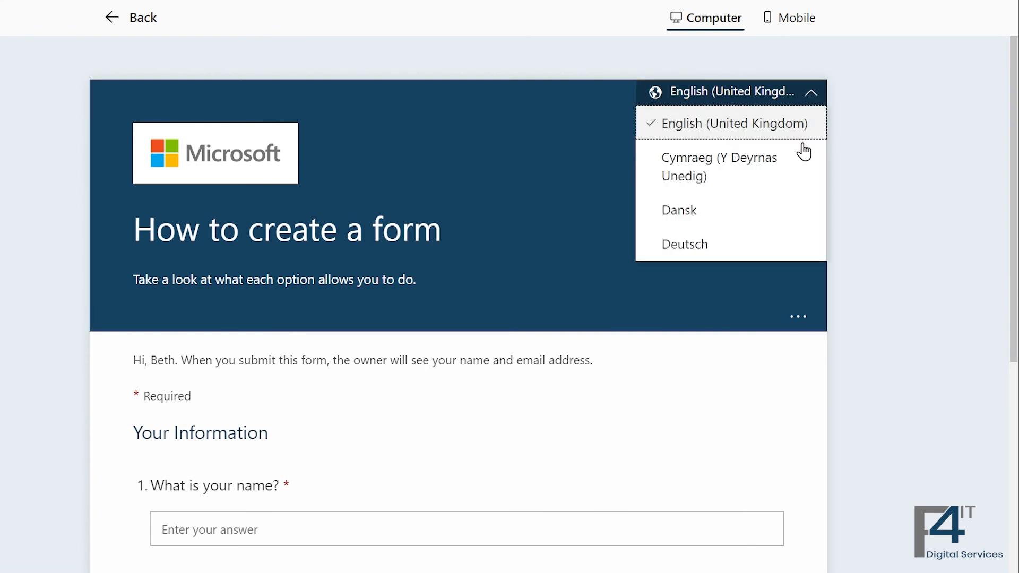
click(790, 176)
click(703, 24)
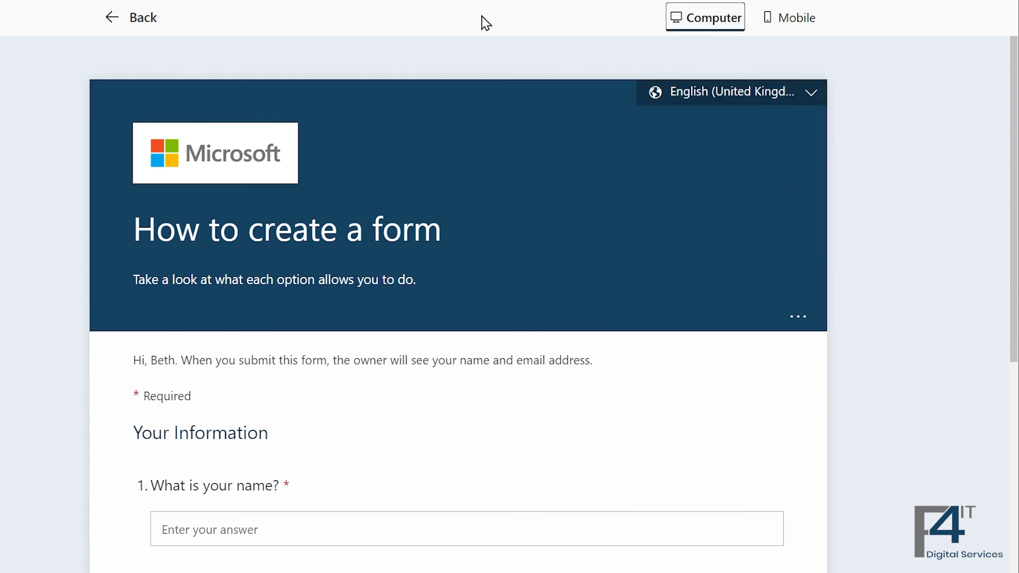
click(136, 17)
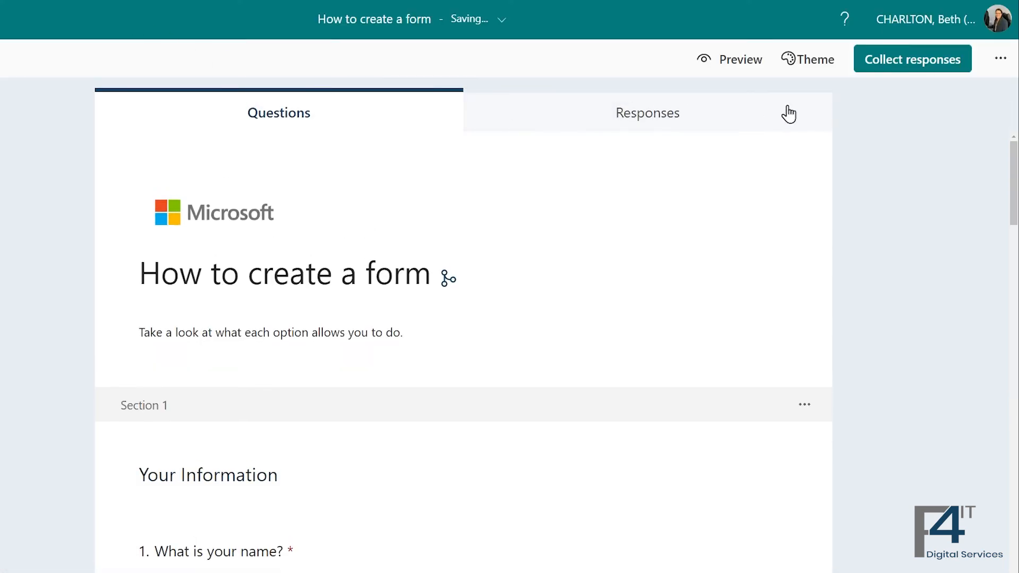
Open the options for sending the form and collecting responses, and examine the choices for who can respond
click(917, 77)
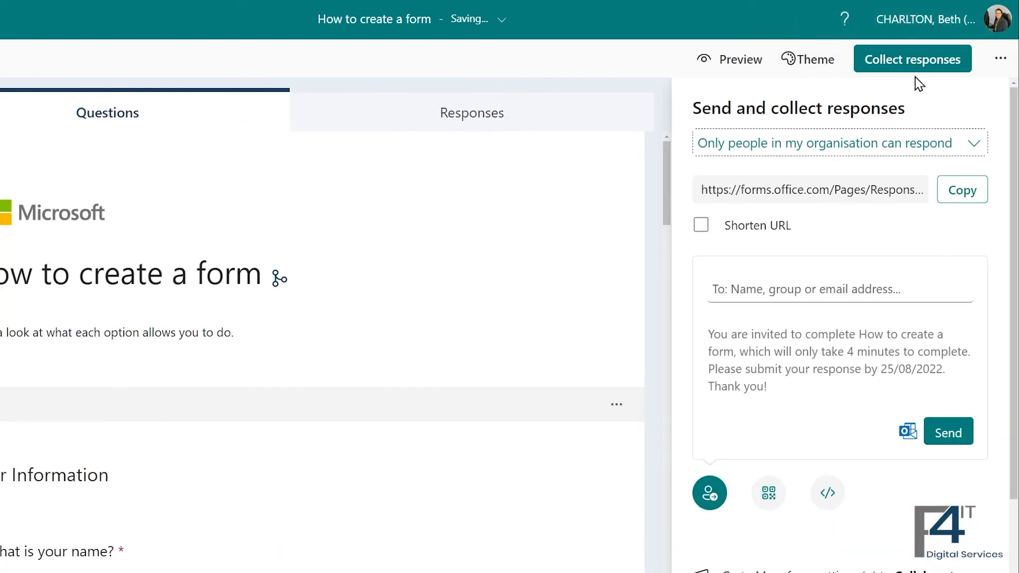
click(980, 141)
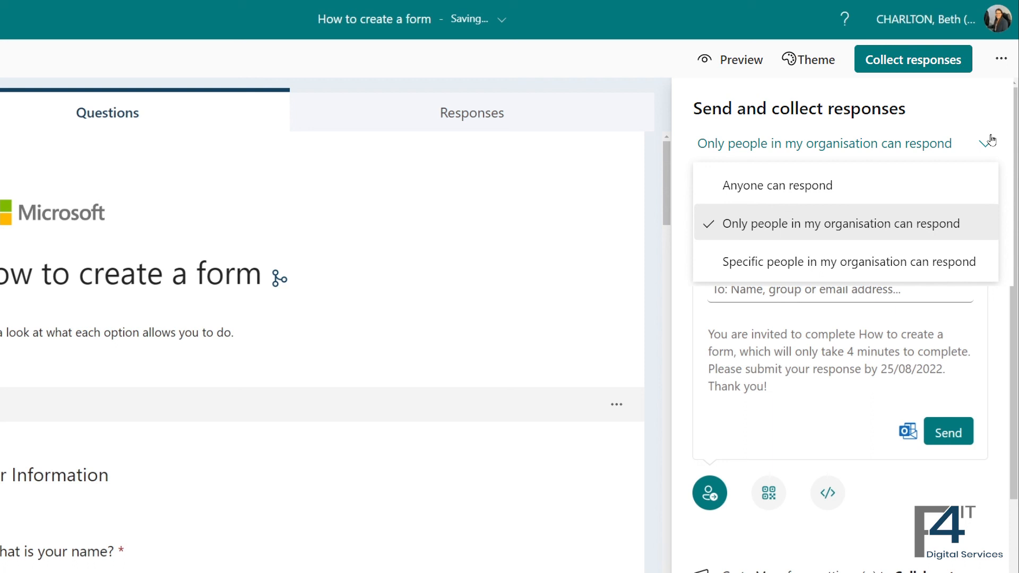
click(991, 141)
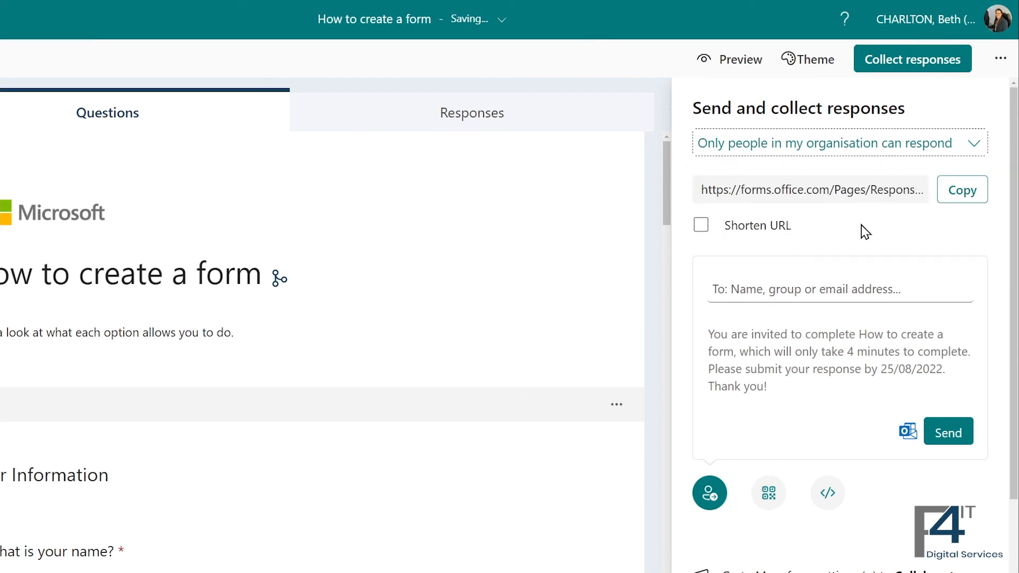
Copy the form's response link and download the form's QR code as an image
click(971, 196)
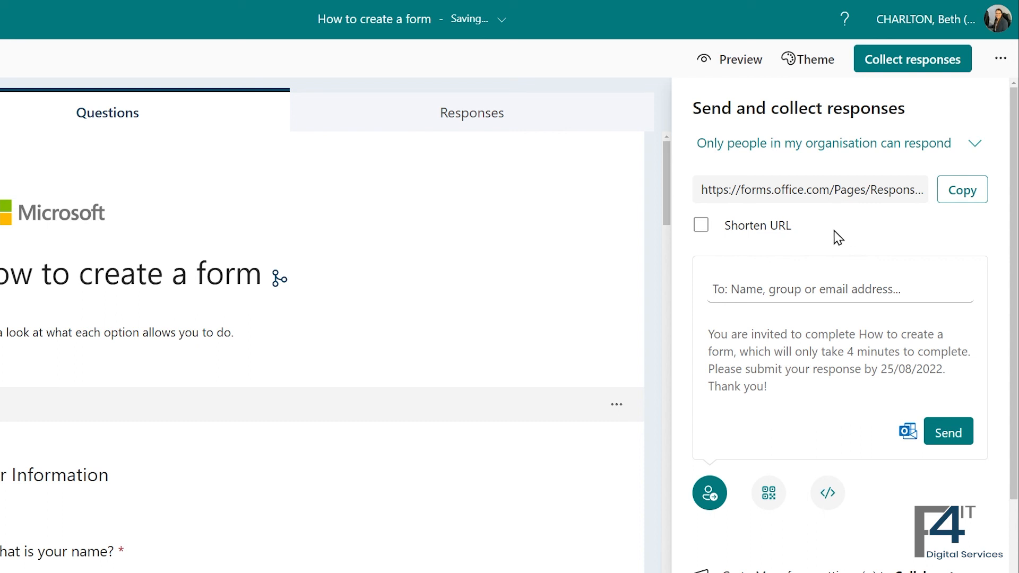
click(802, 290)
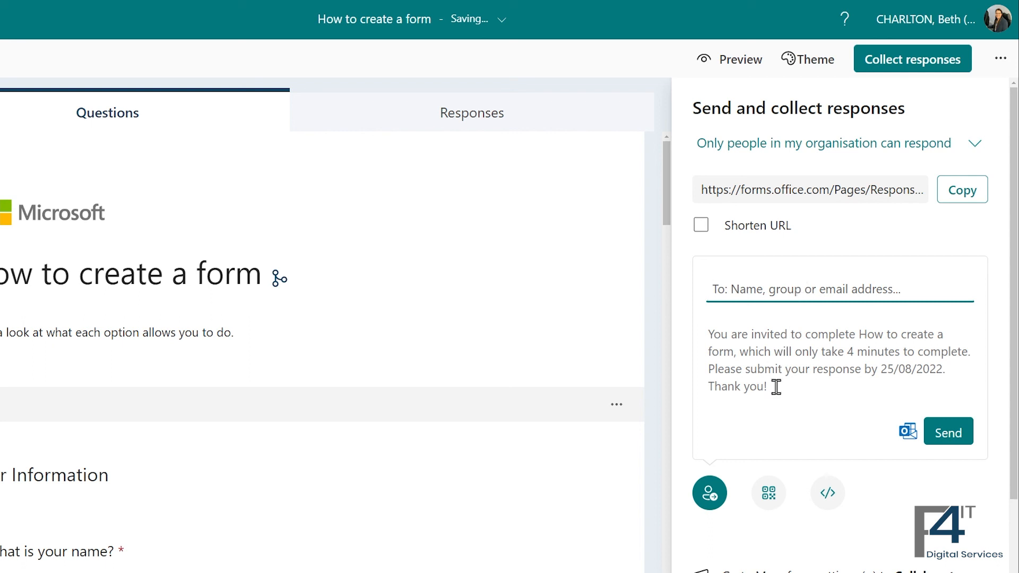
click(773, 492)
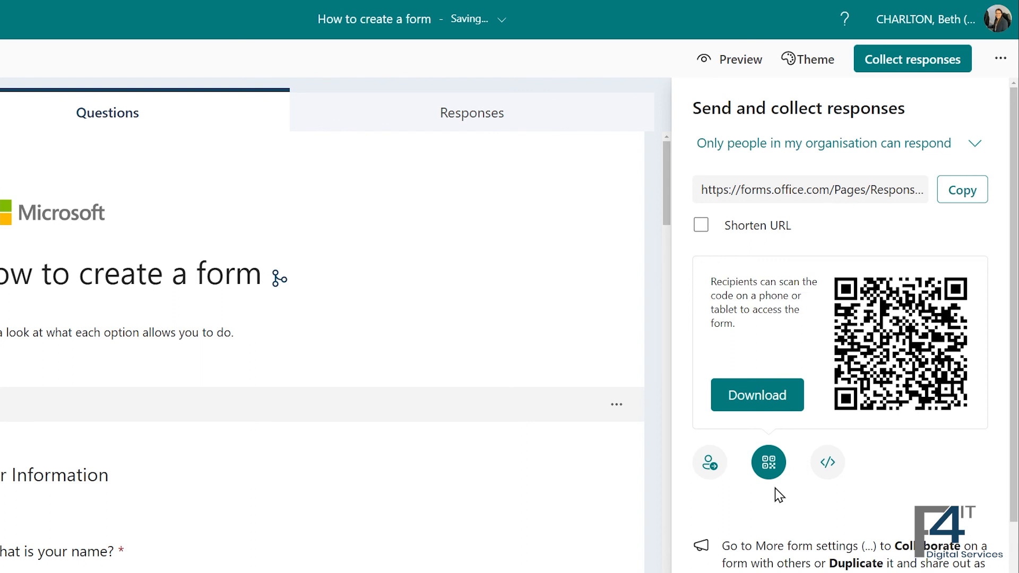
click(769, 397)
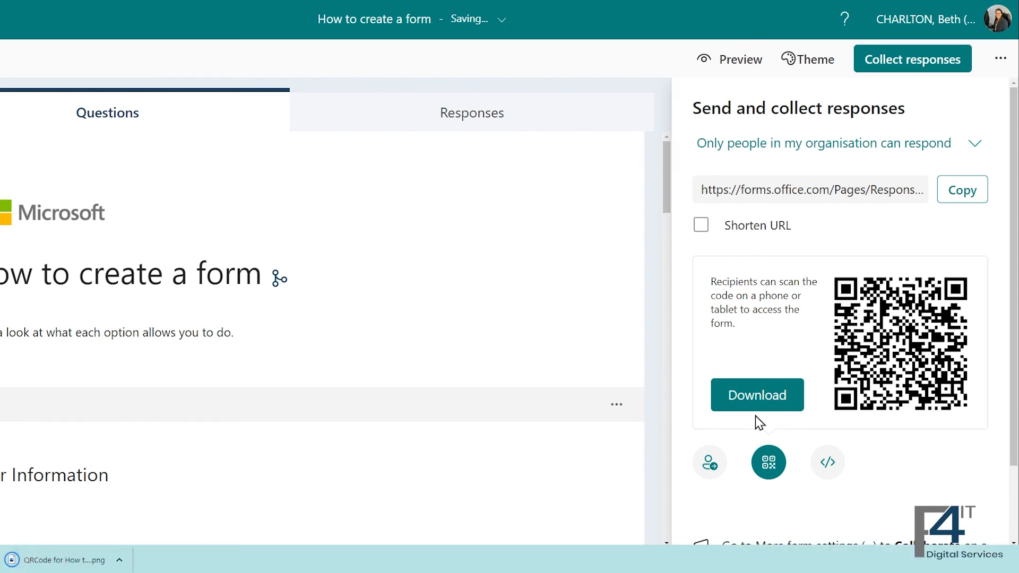
Show the form's embed code for a webpage or Sway and copy it
click(828, 463)
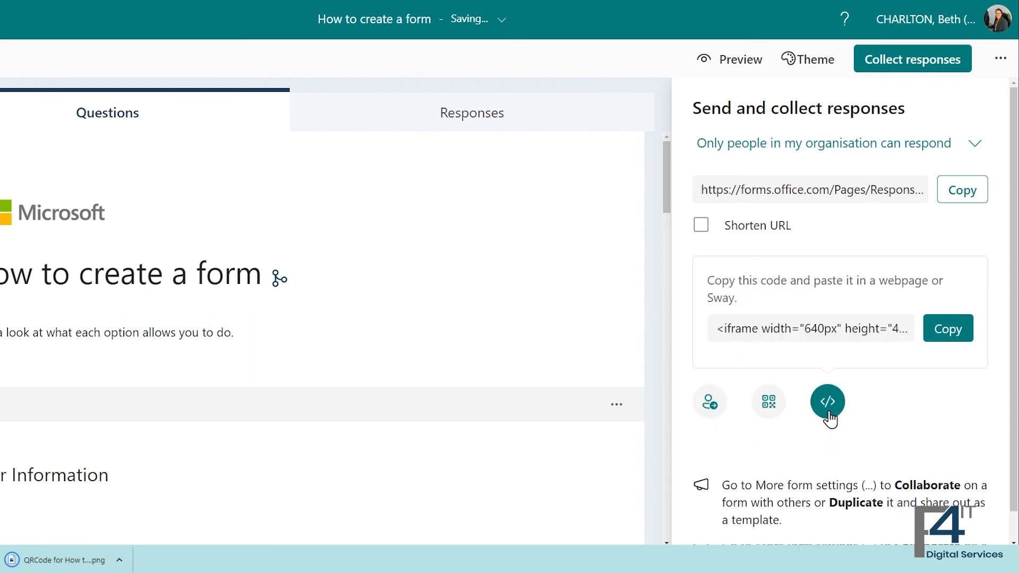
triple_click(847, 330)
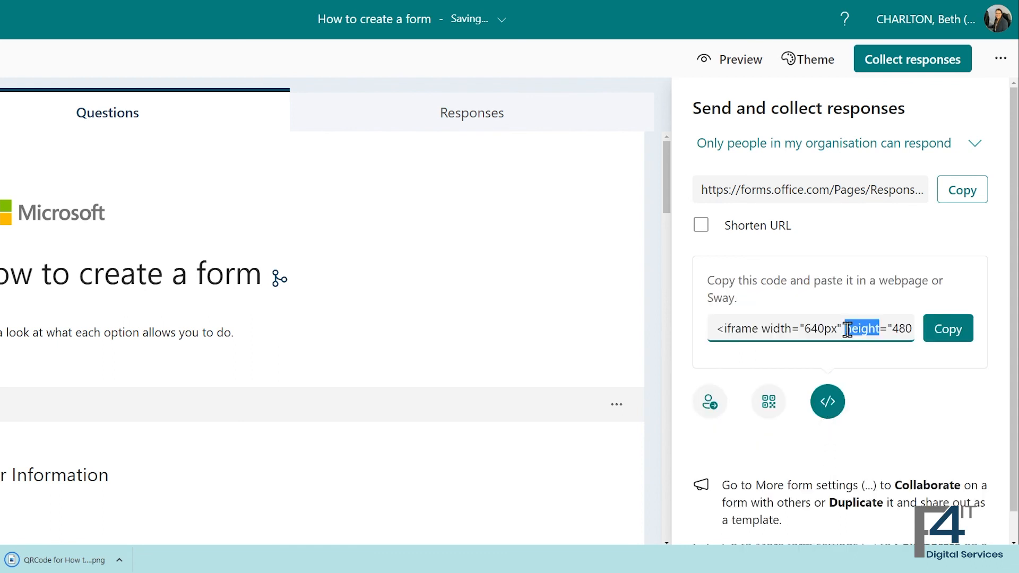
click(947, 334)
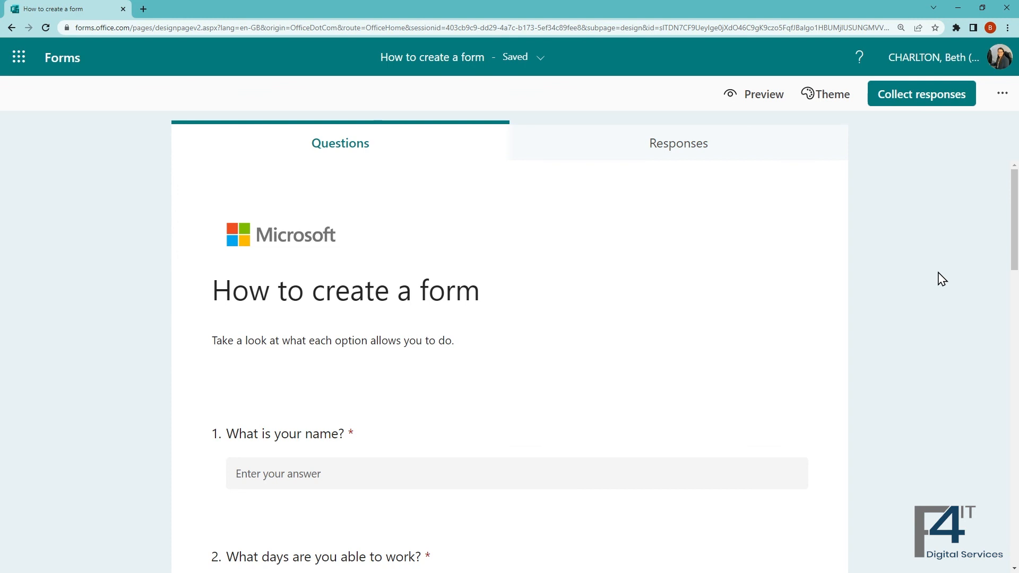
Open the form's responses, view the individual respondent's results, and return to the response summary
click(710, 145)
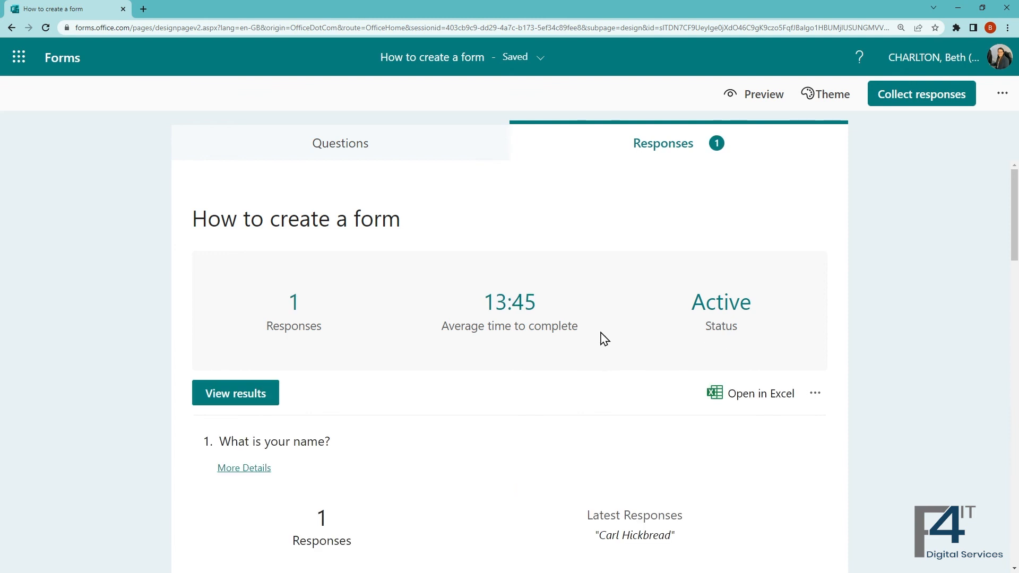
click(259, 402)
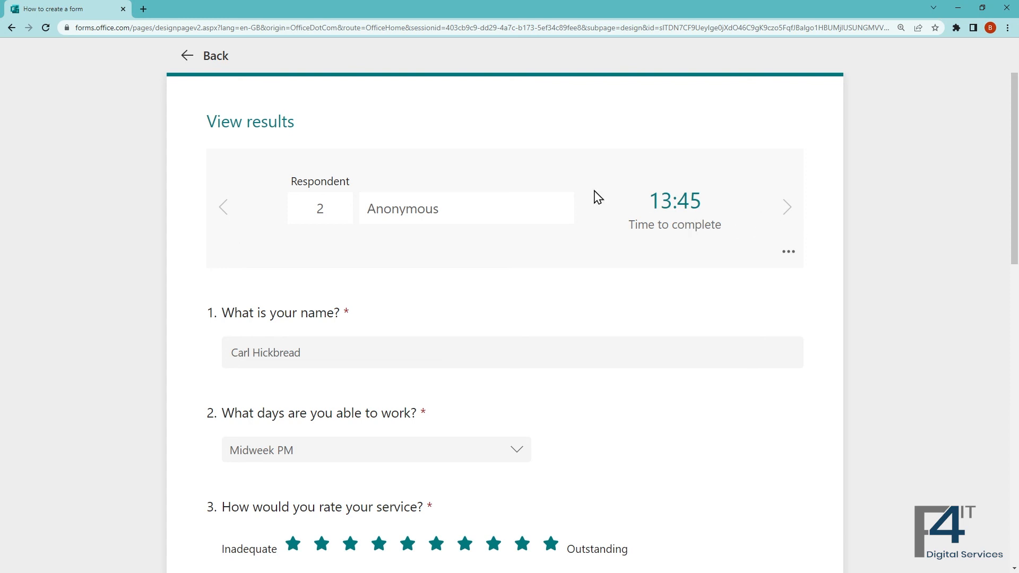
click(216, 56)
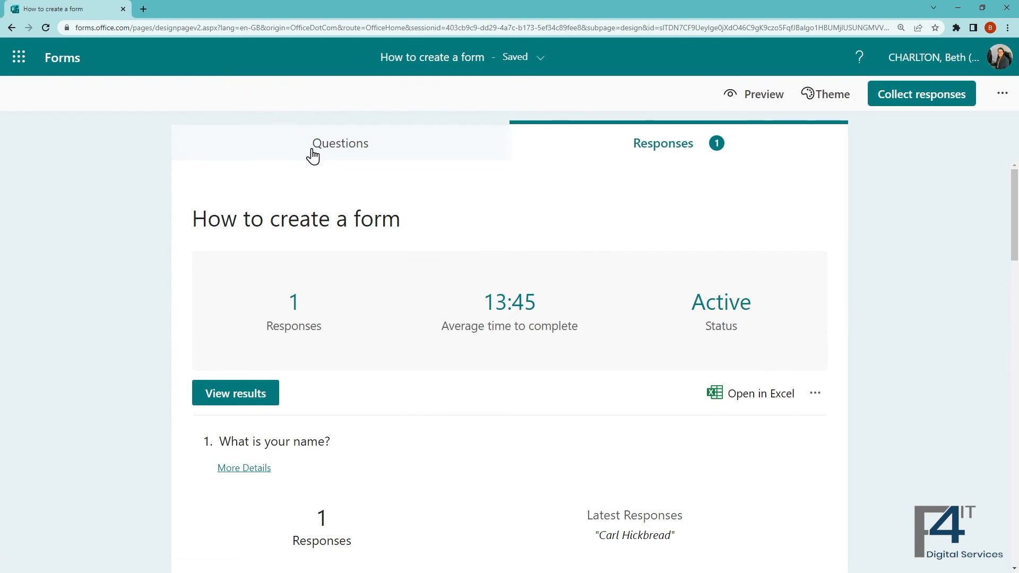
View the detailed responses to question 1, "What is your name?", and close the details
scroll(337, 177, down, 1)
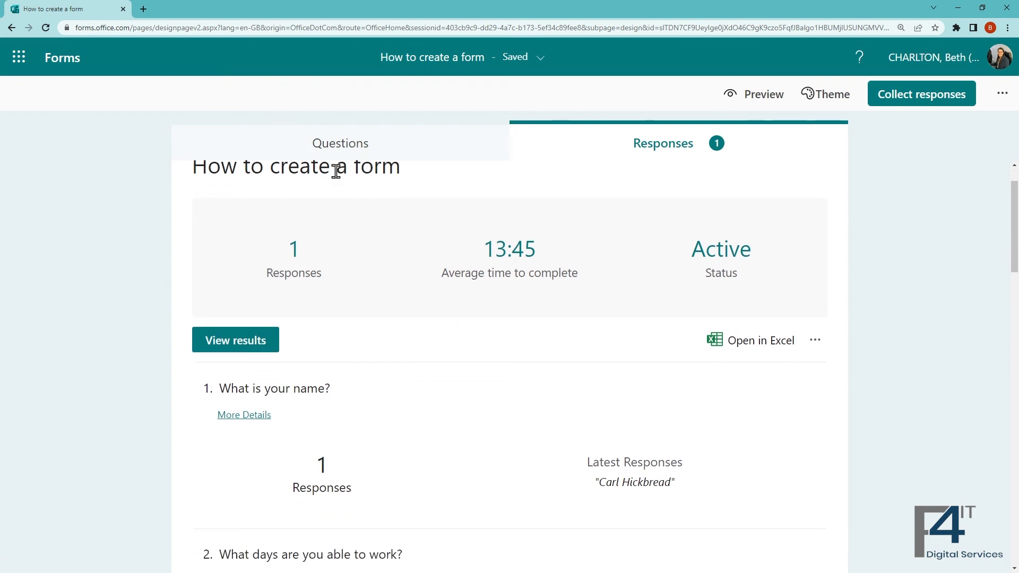
click(260, 419)
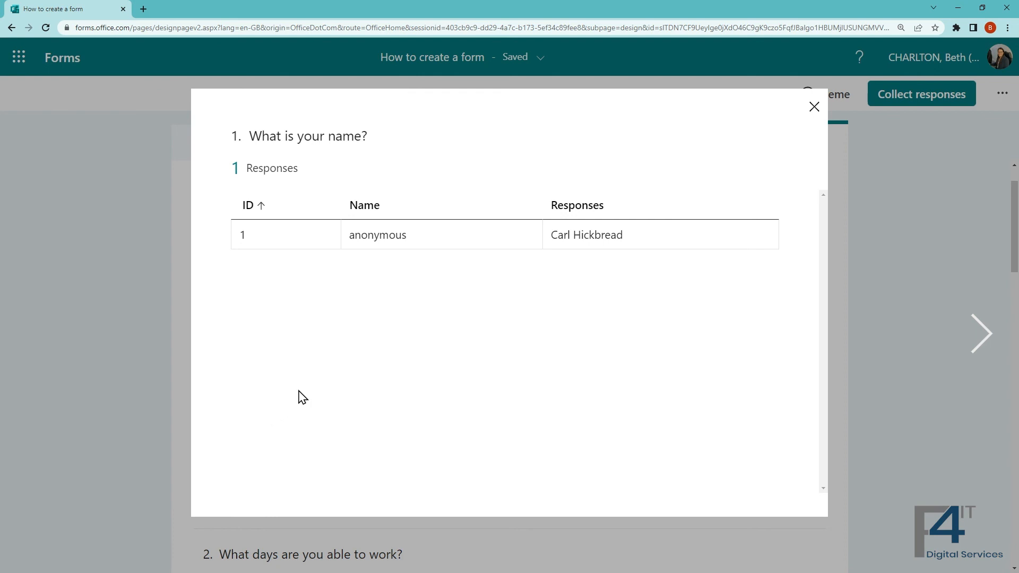
click(813, 107)
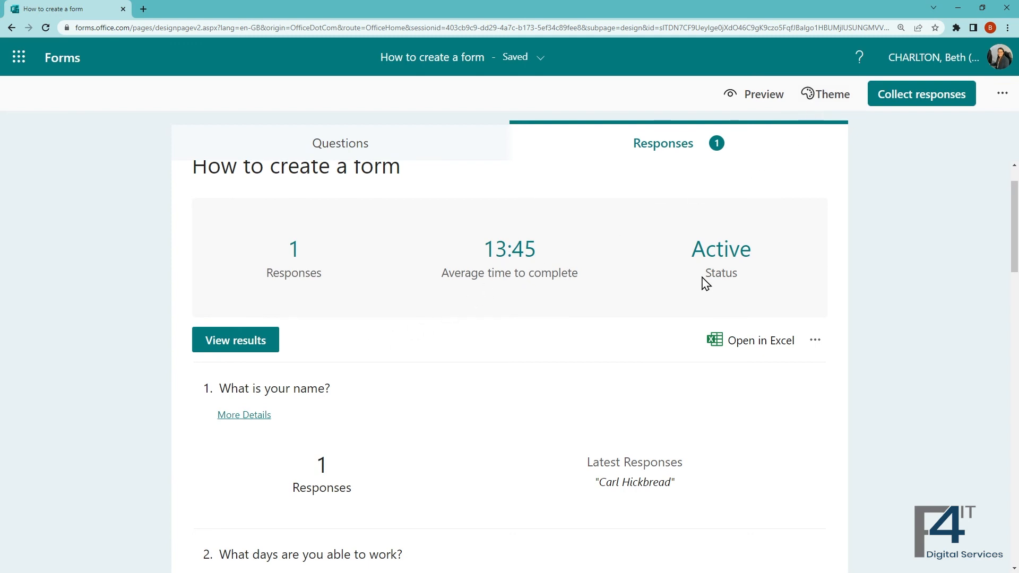
Open the additional options for managing and sharing the response summary
click(816, 341)
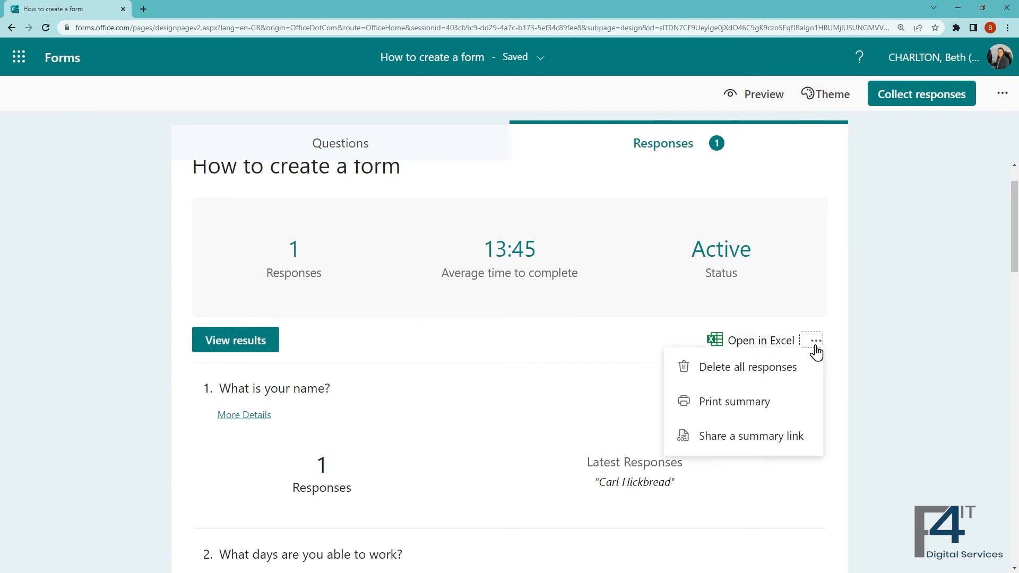